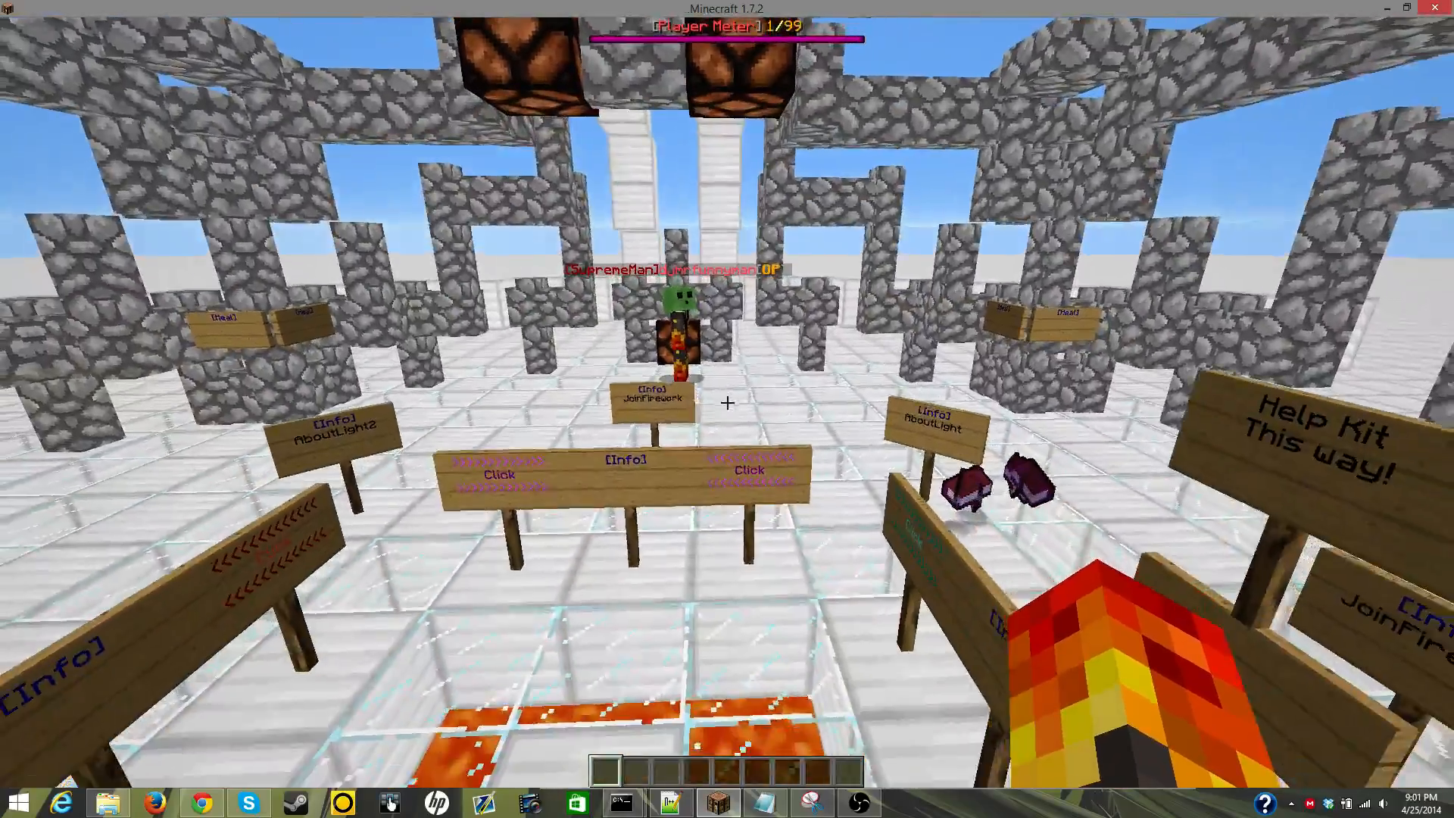
key("w")
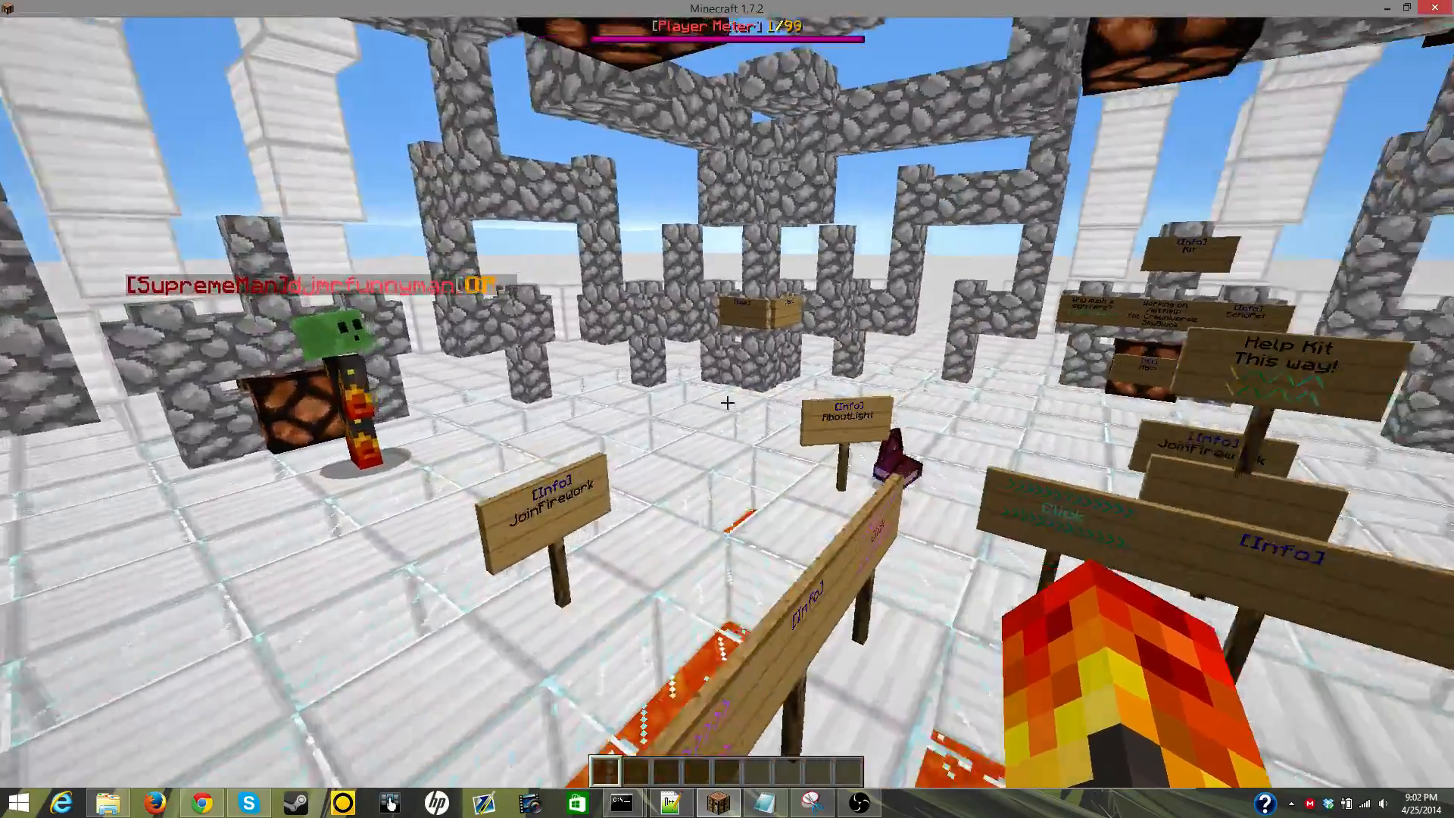
key("s")
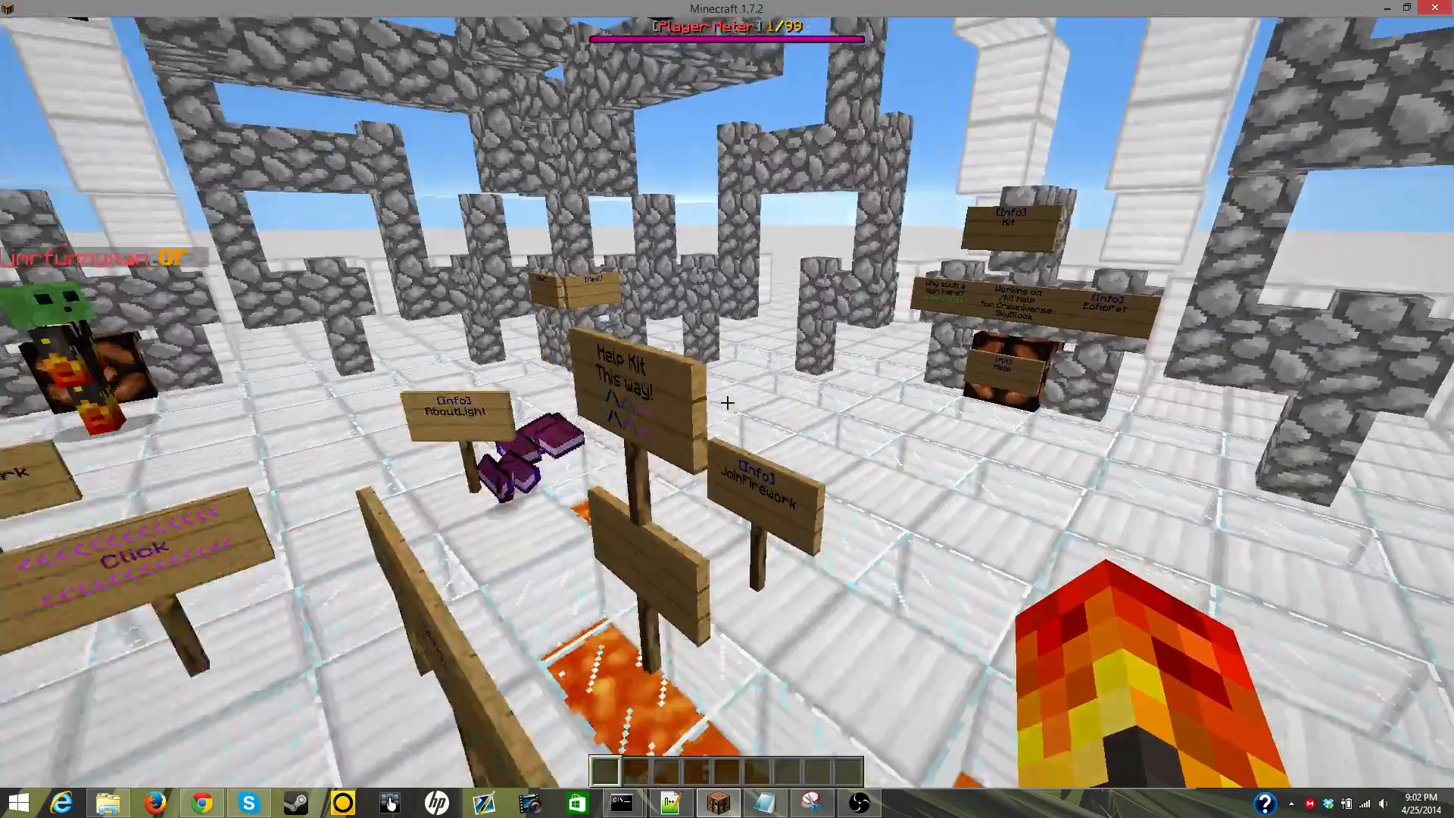
key("s")
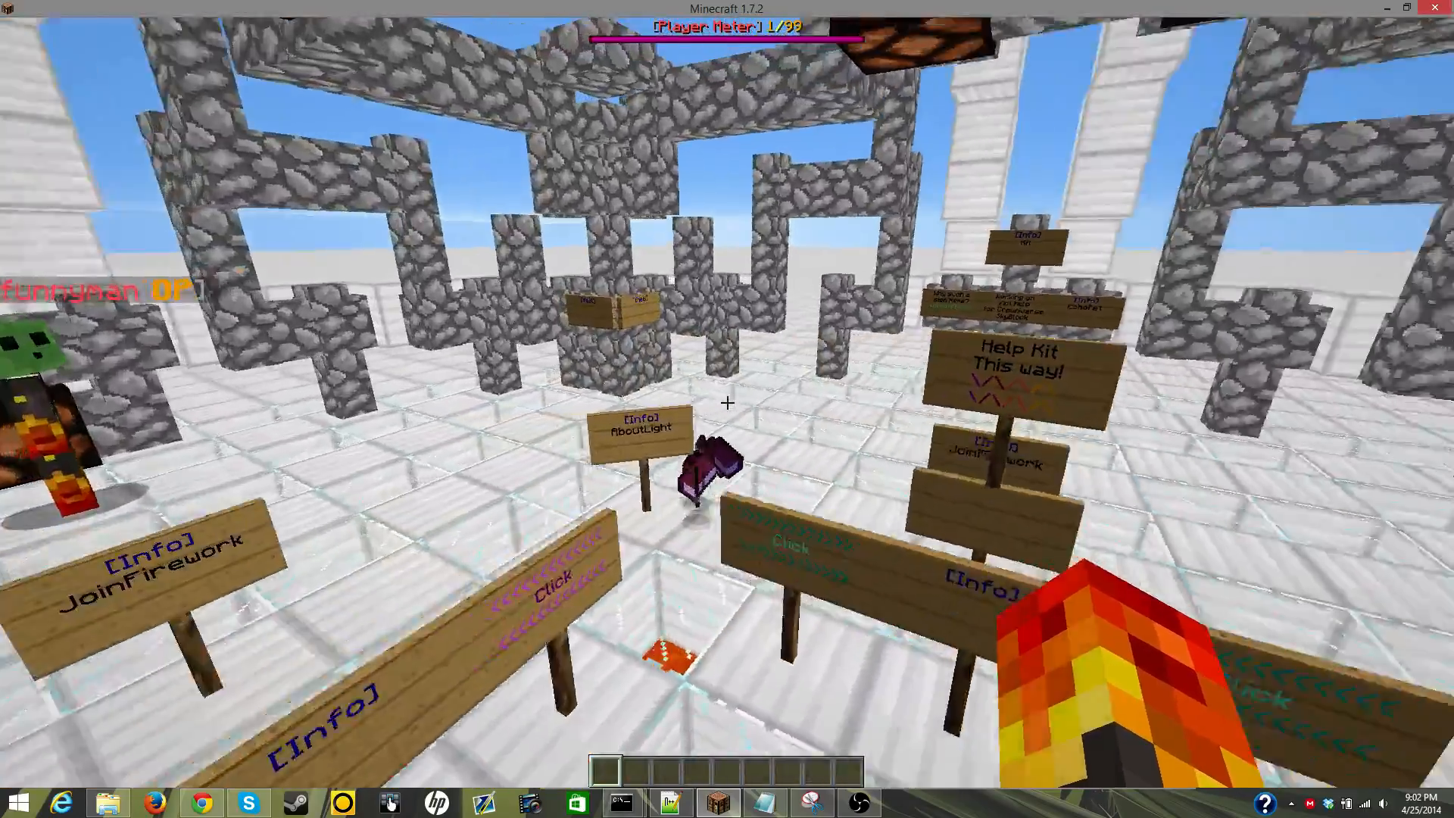
key("w")
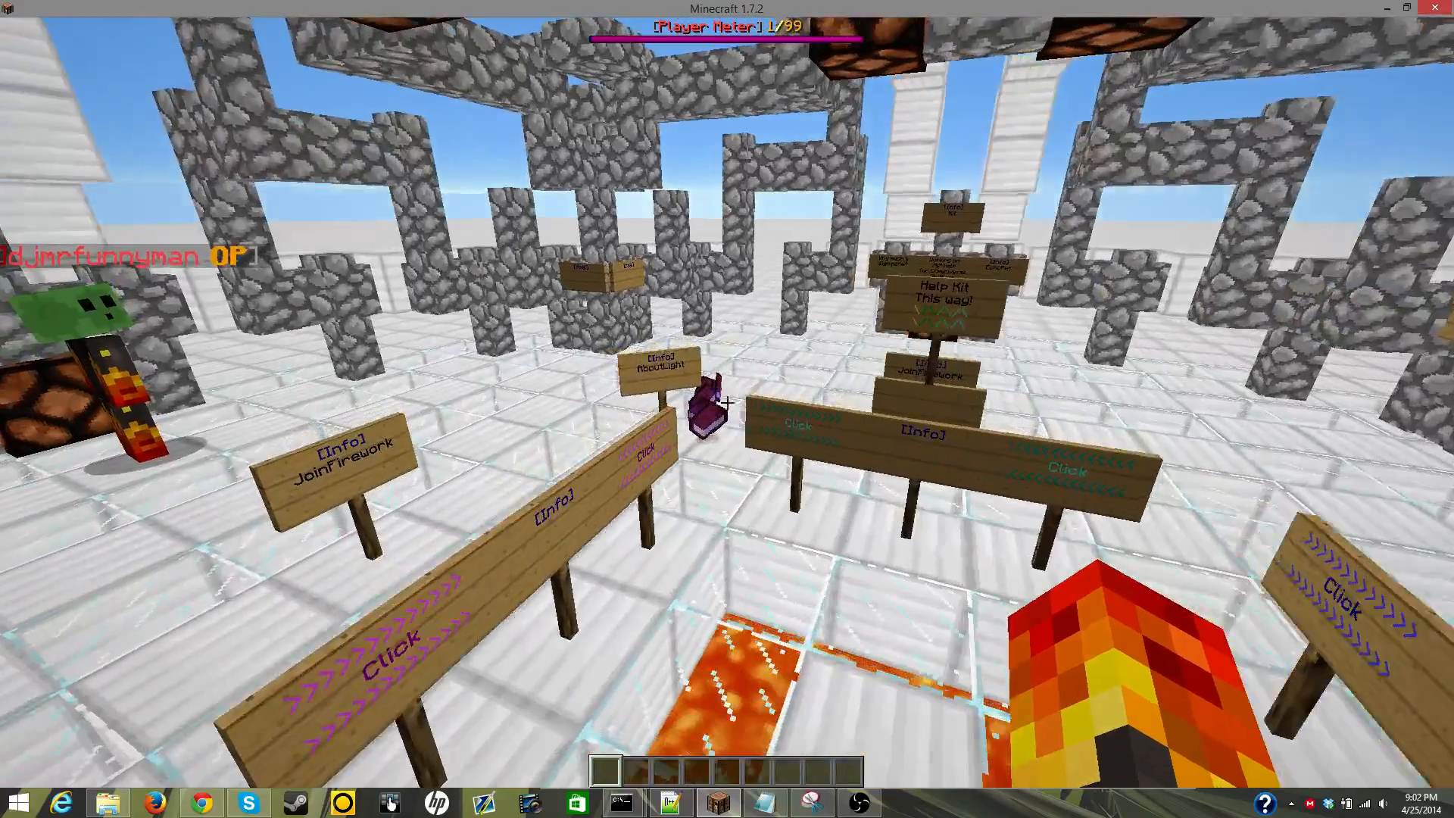
Step: List the server's kits with the /kit command and try to receive the book kit with /kit book
key("slash")
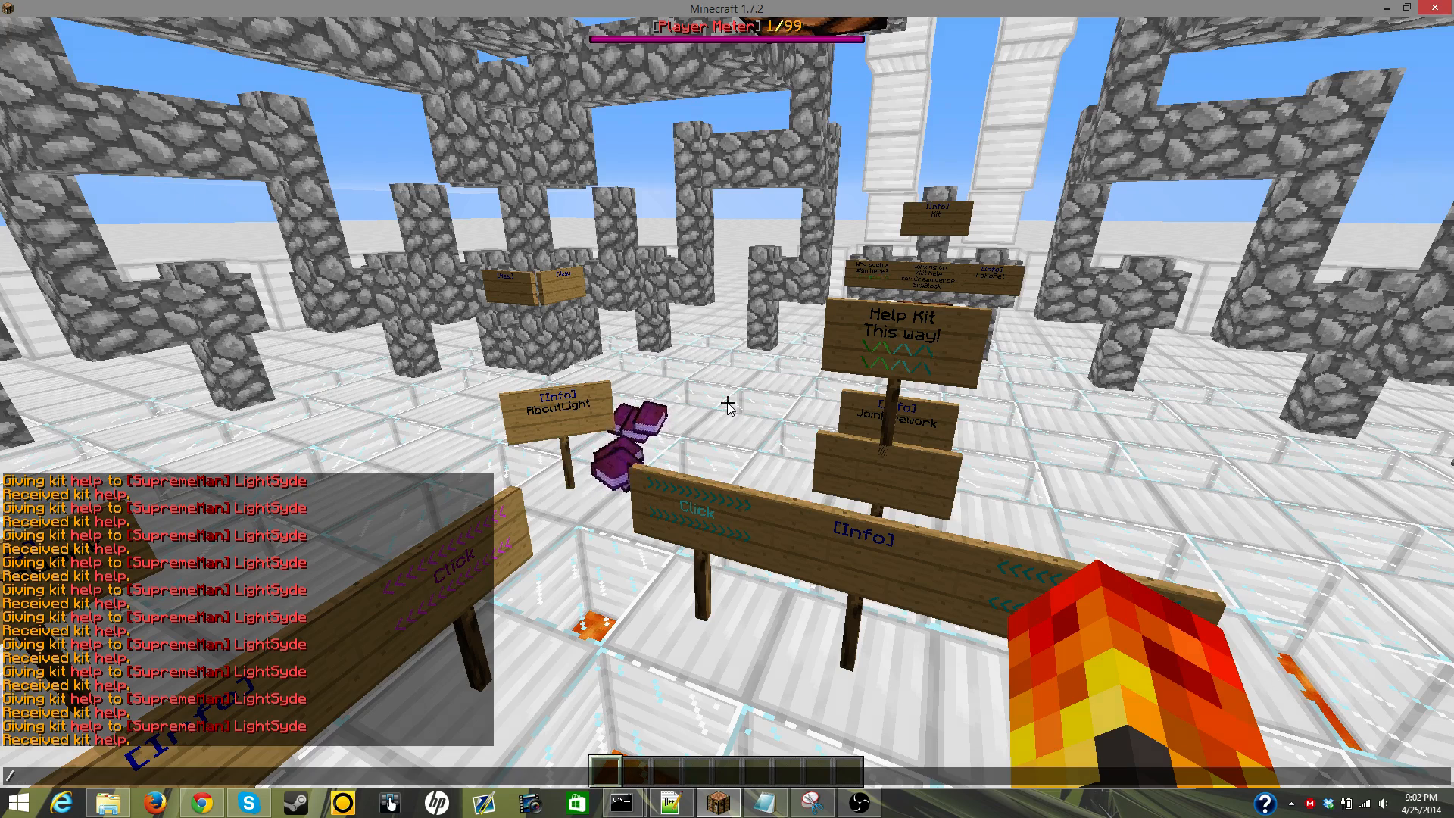
type("kit")
key("Return")
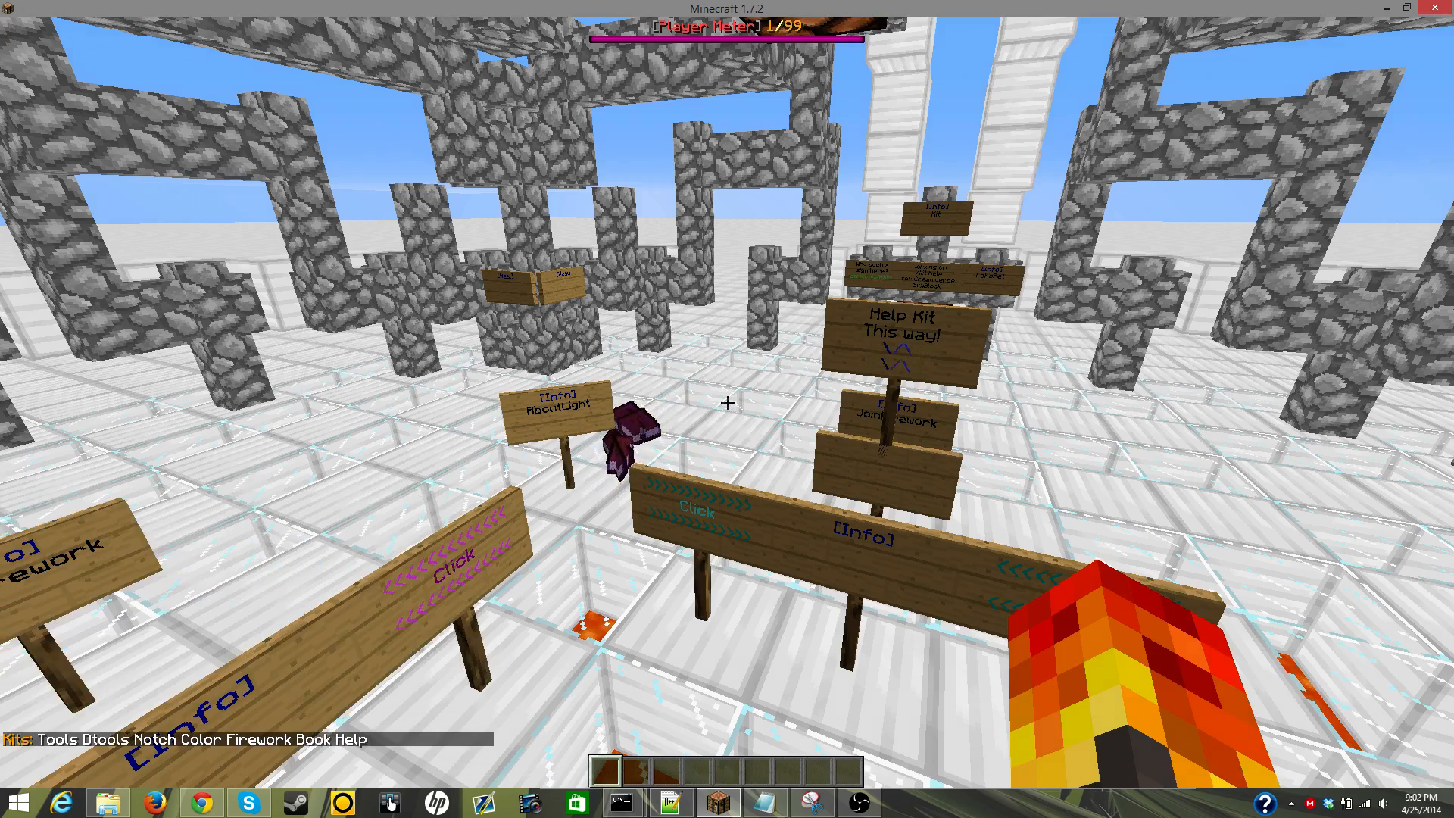
key("t")
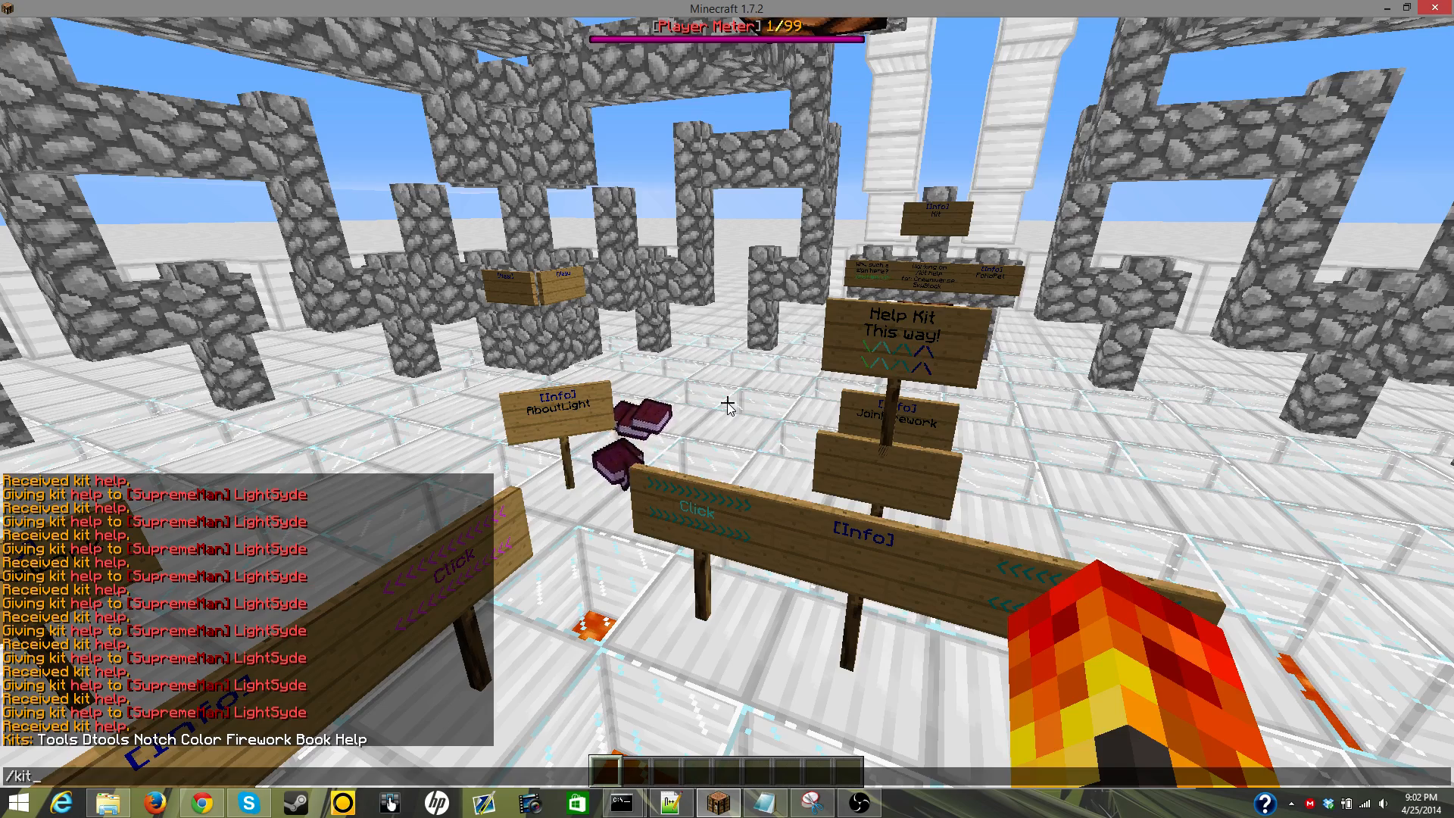
type("/kit book")
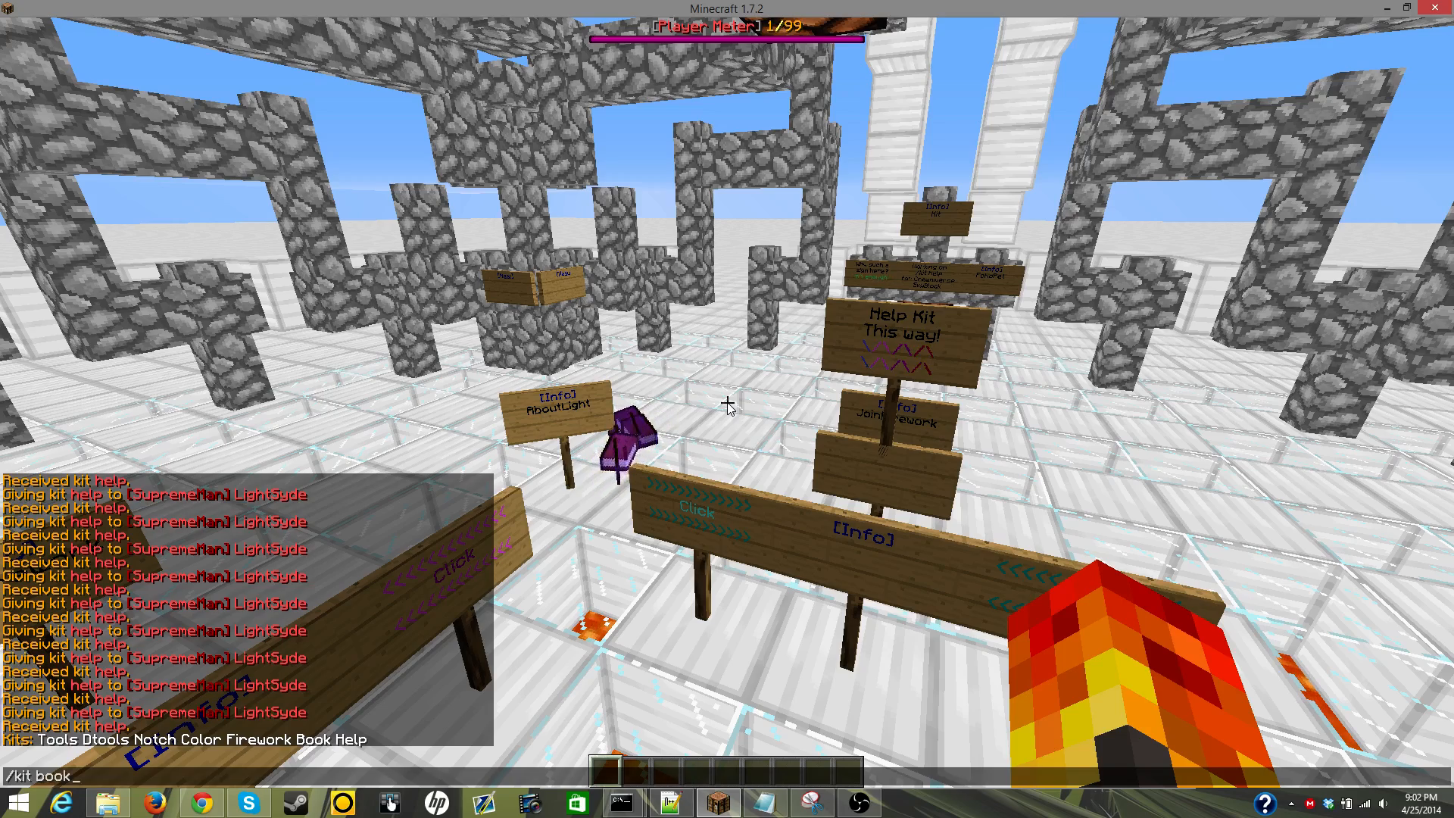
key("Return")
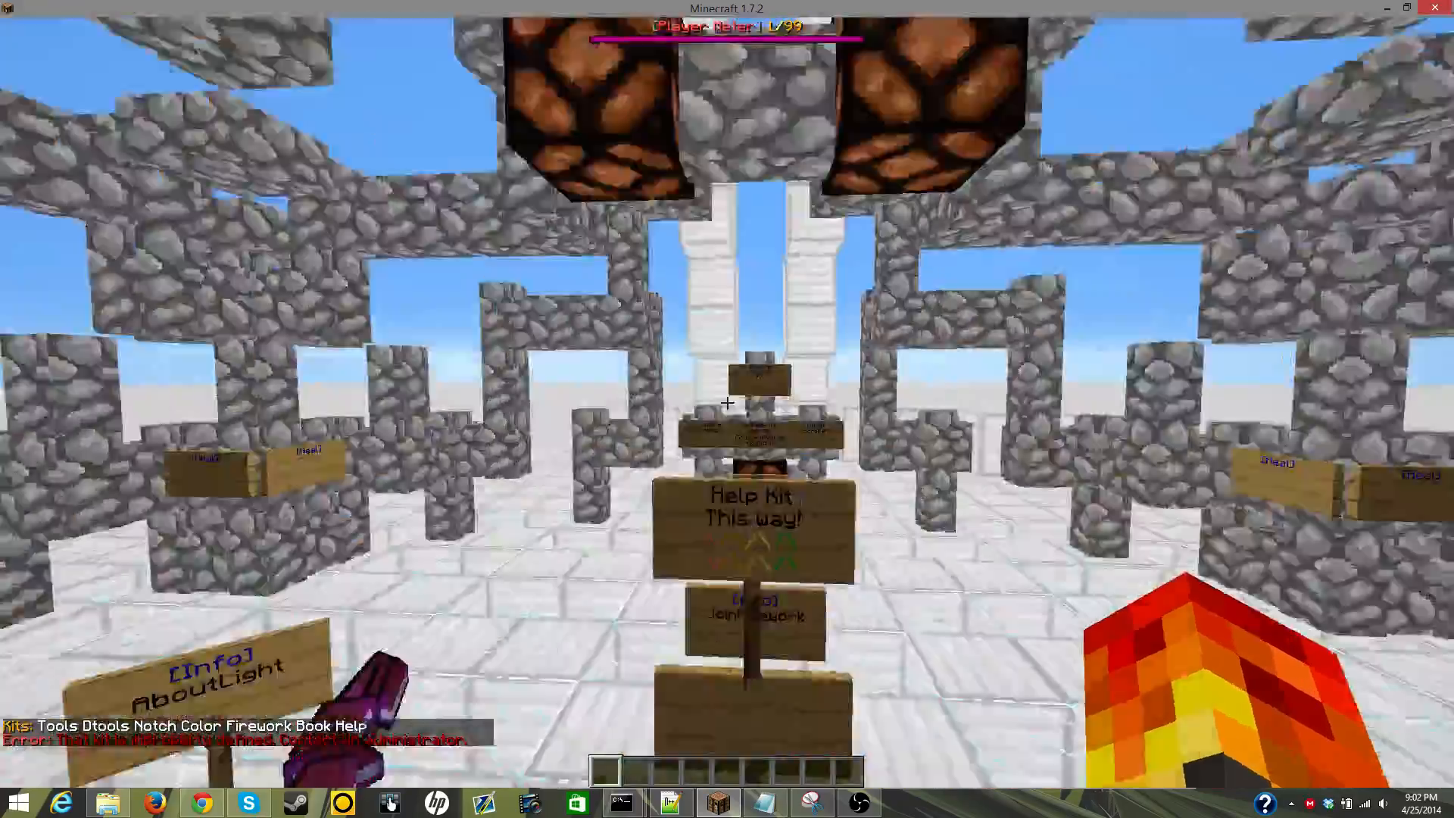
key("s")
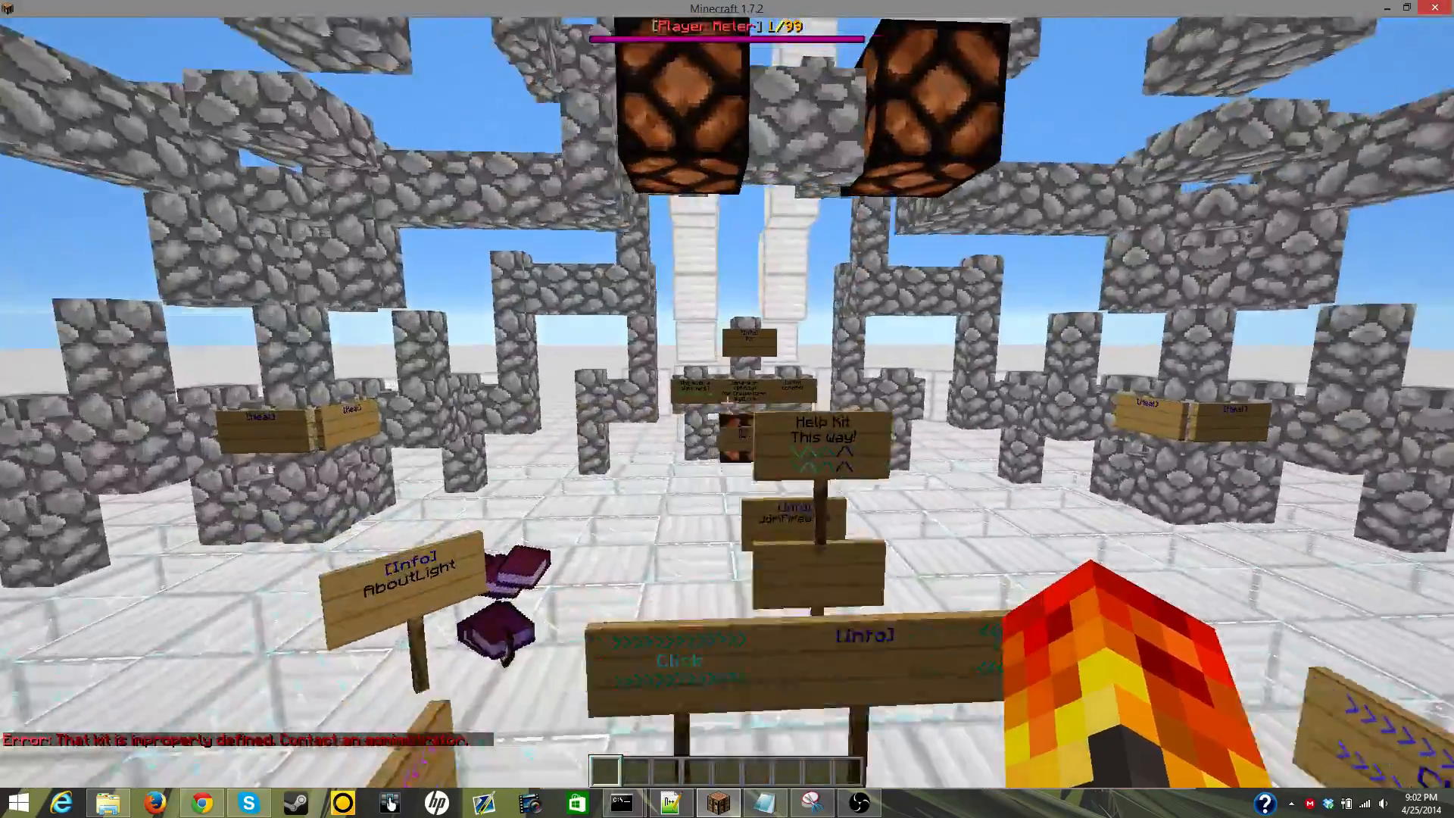
key("t")
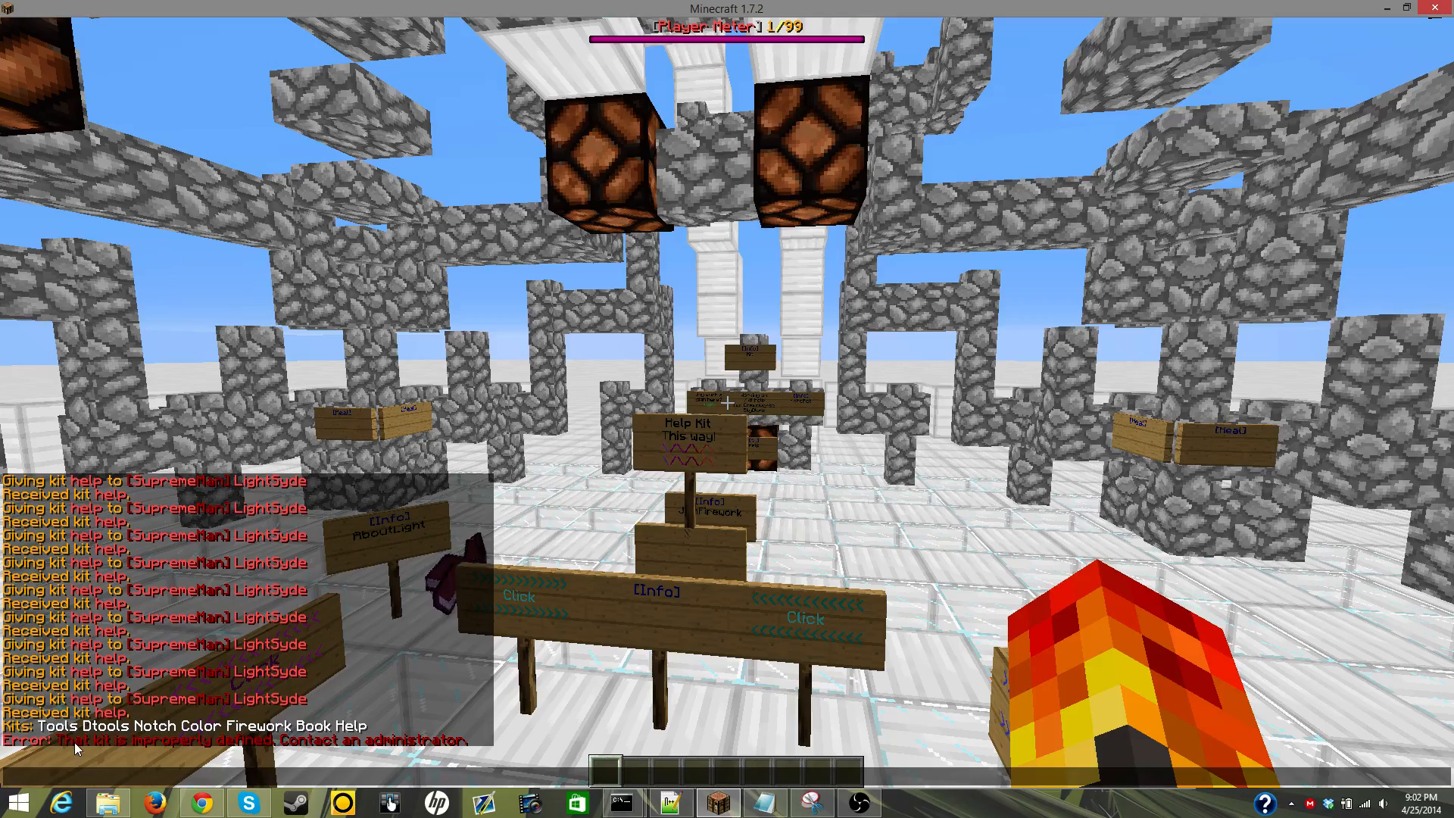
key("Escape")
key("w")
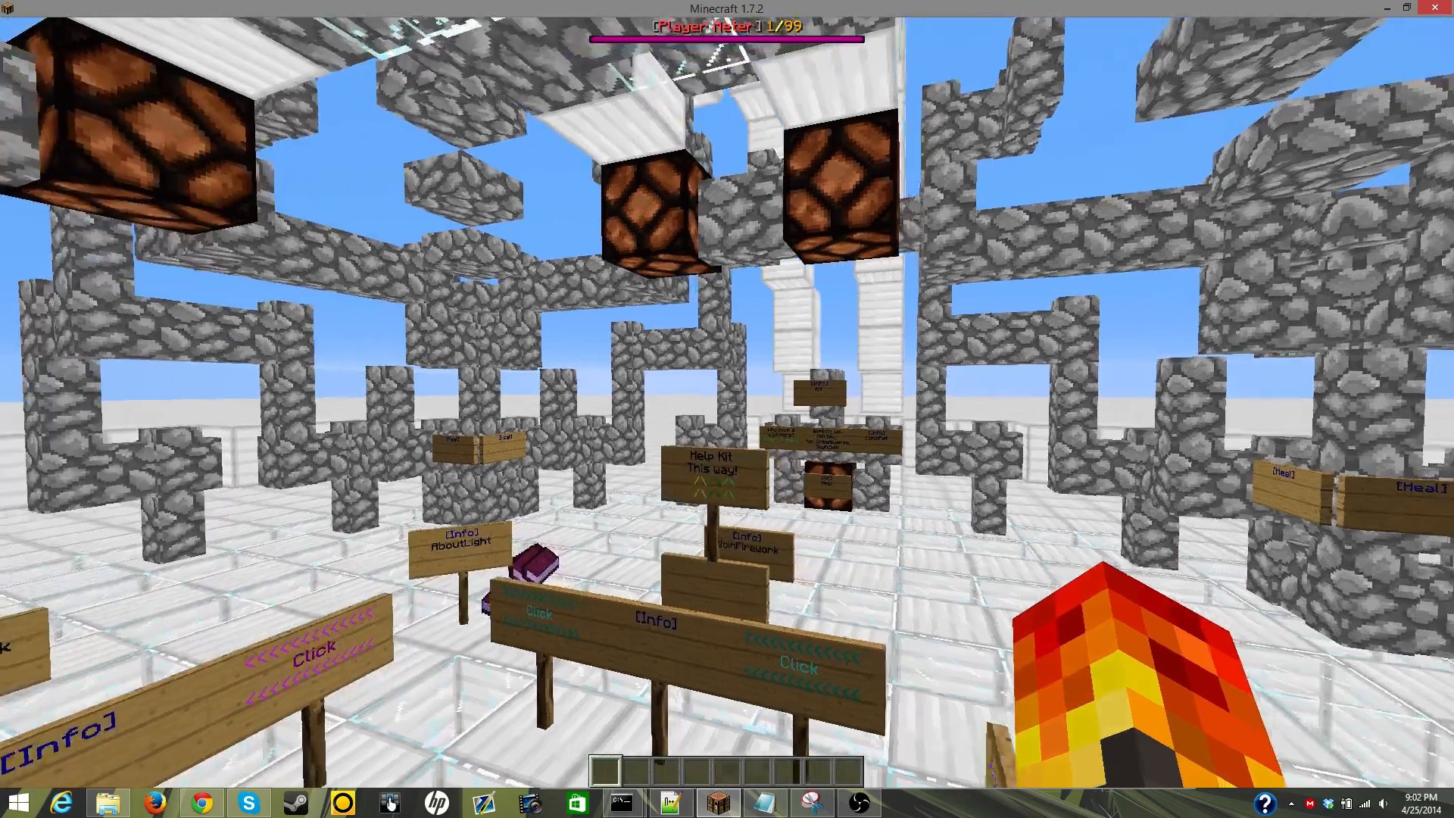
key("w")
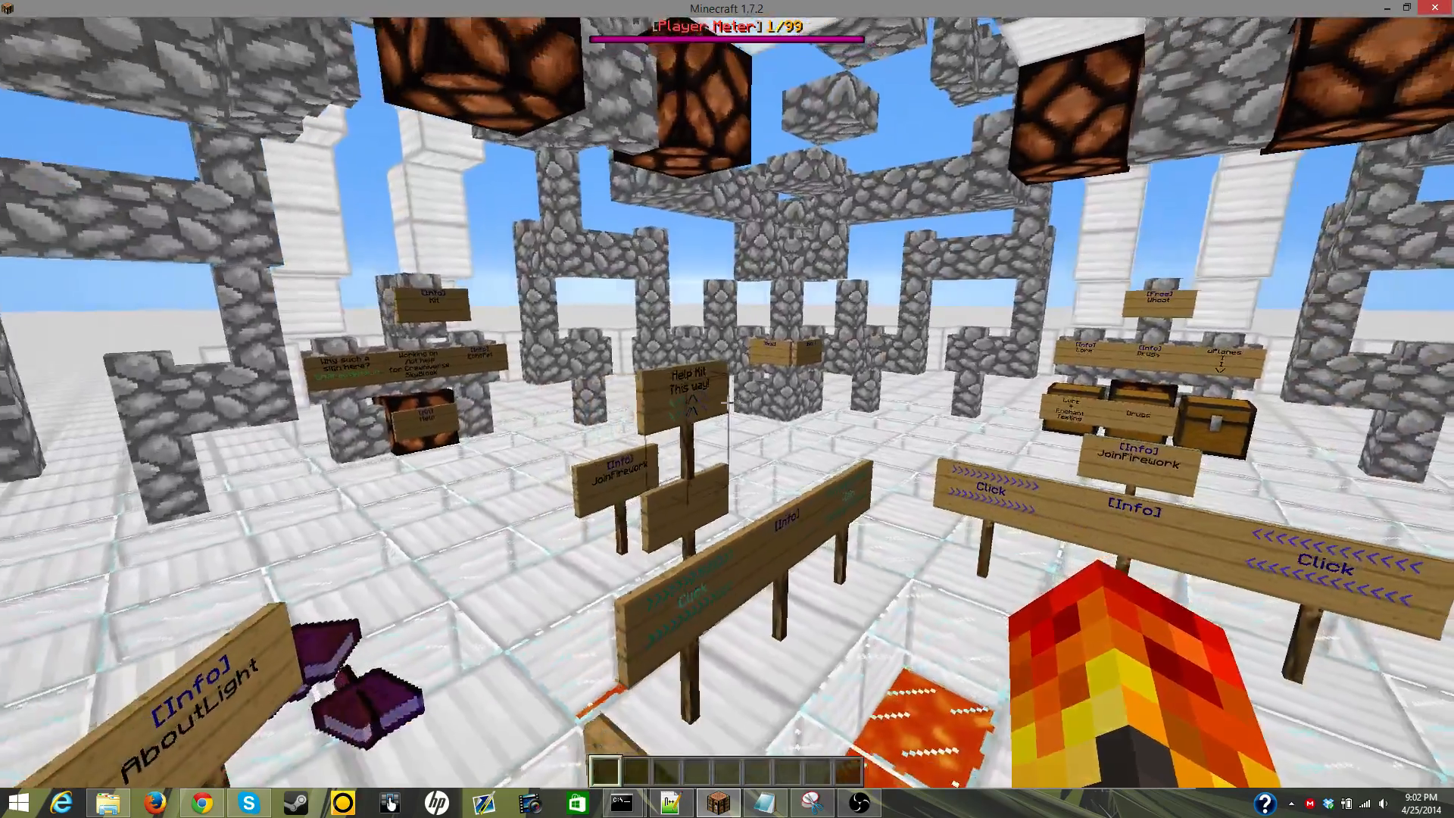
key("w")
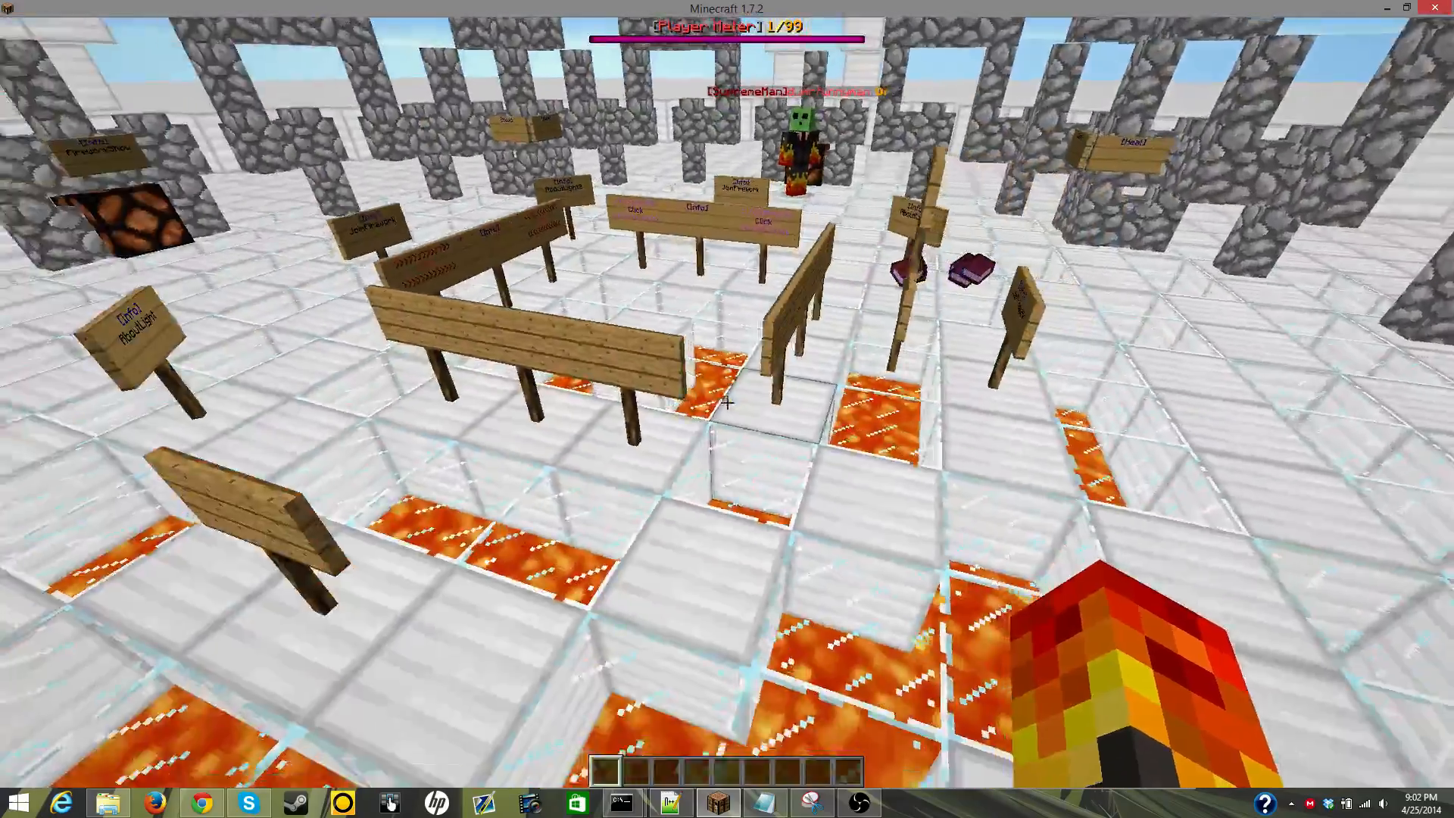
key("w")
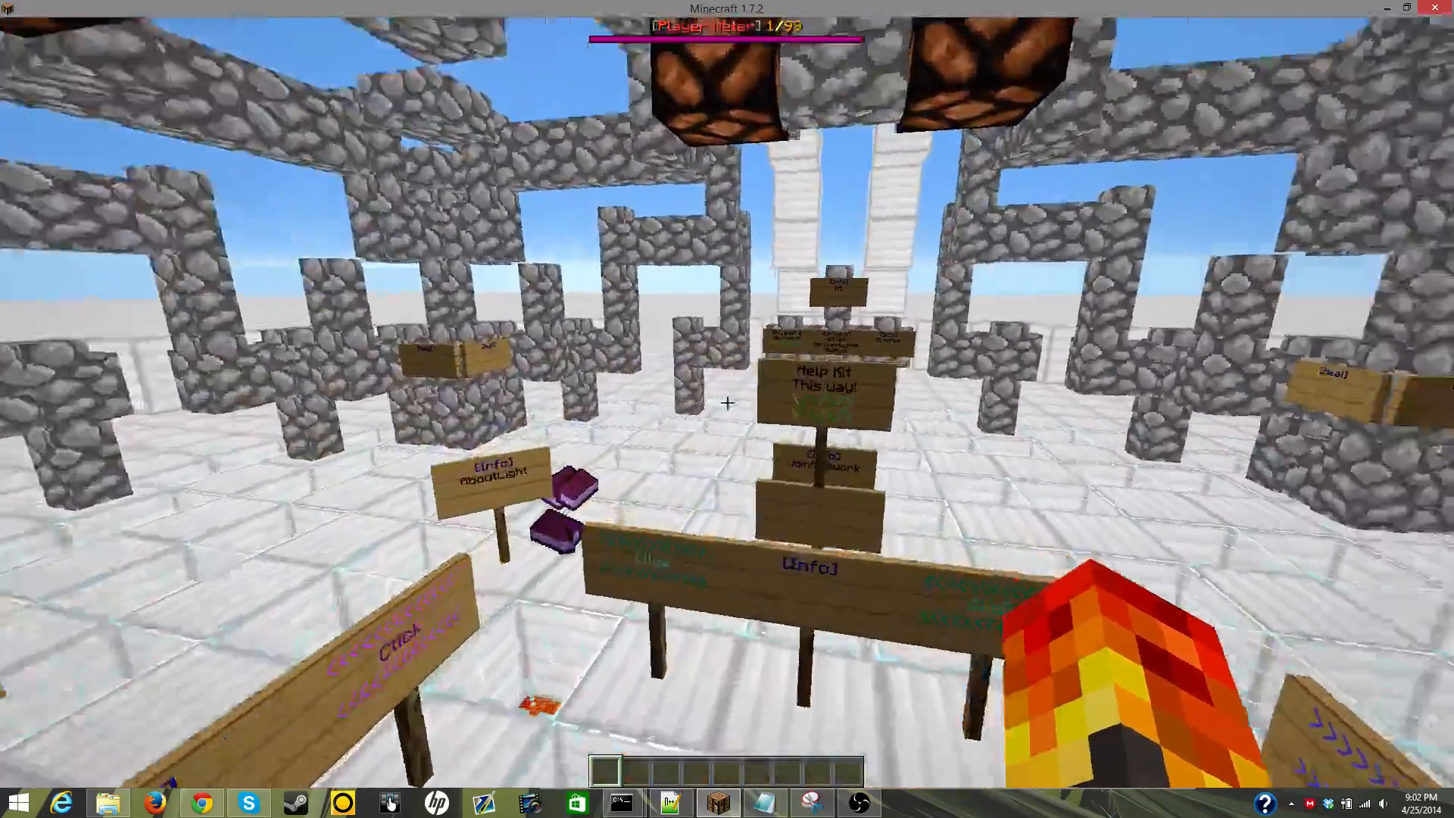
key("w")
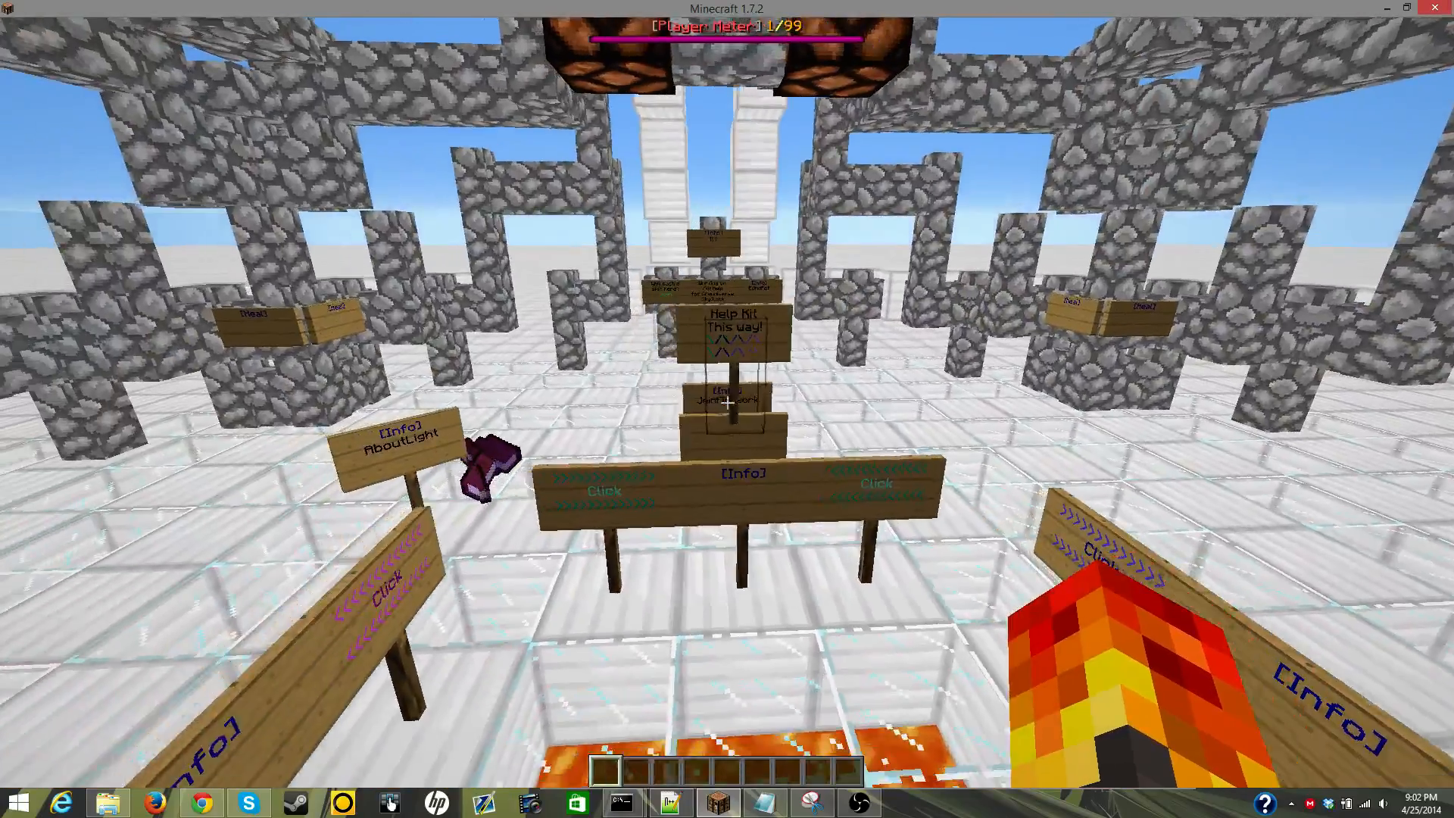
Step: List the kits again with /kit, receive the help kit with /kit help, and inspect its book in the inventory
key("slash")
type("kit")
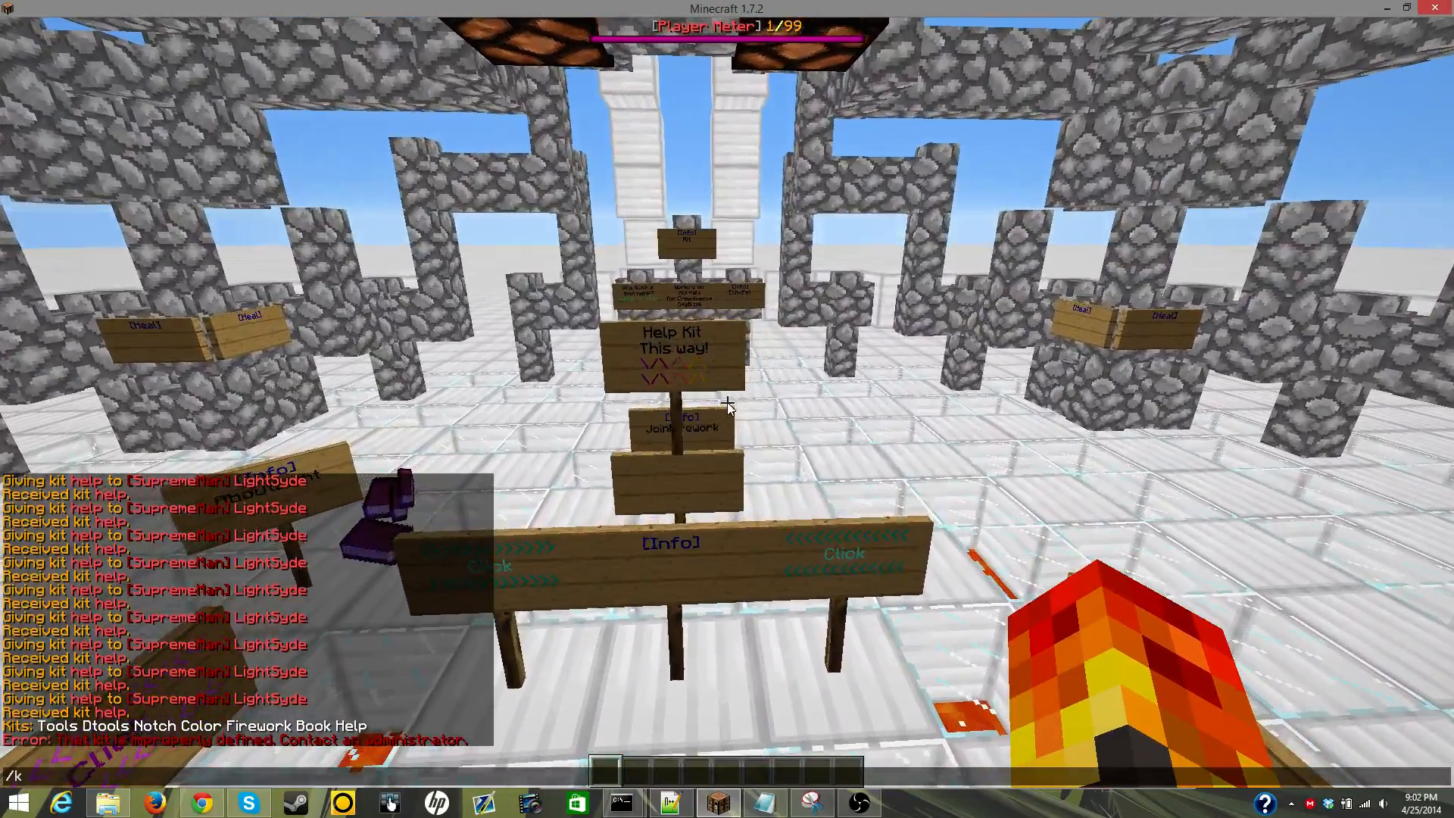
key("Return")
key("slash")
type("kit help")
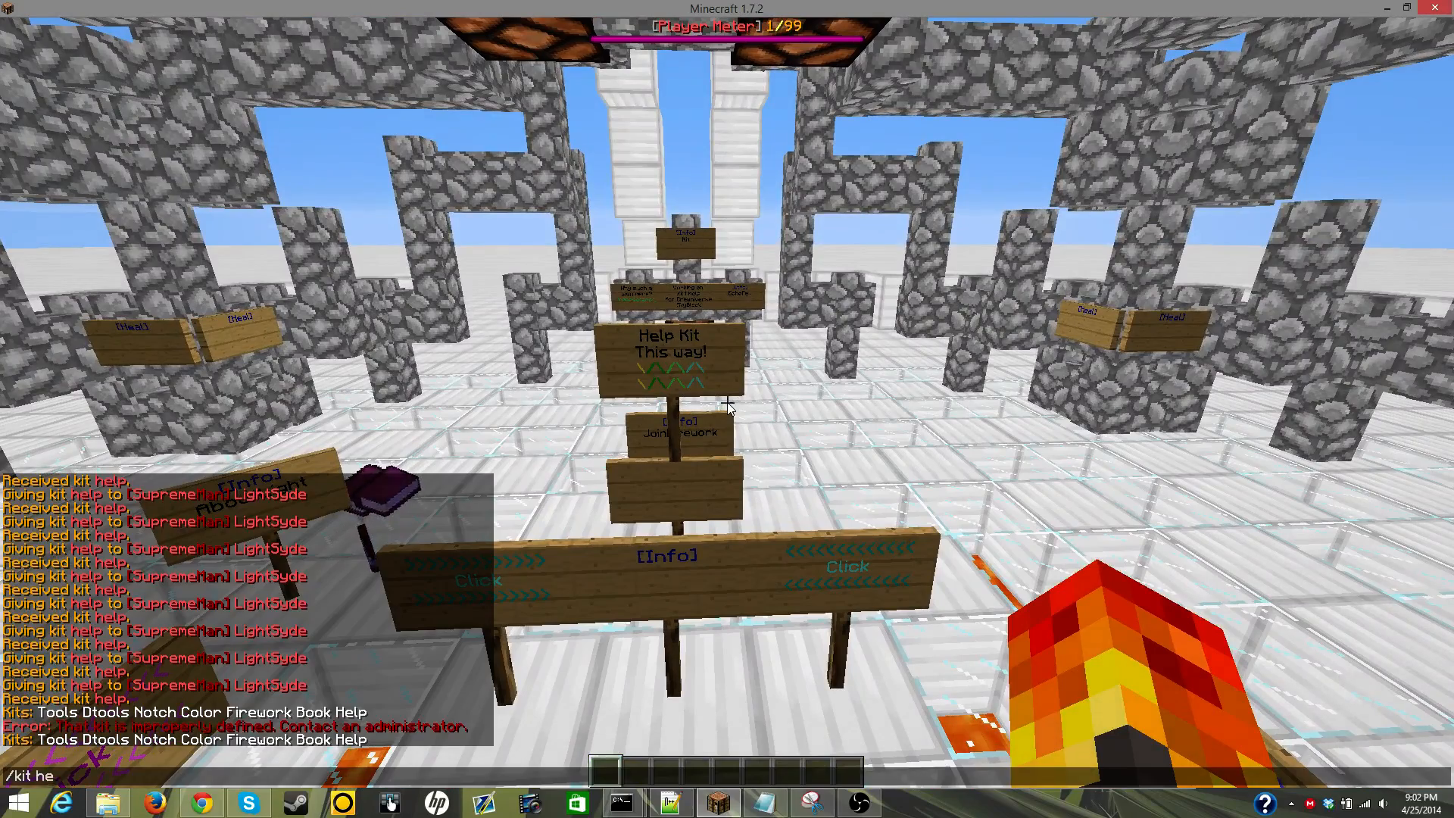
key("Return")
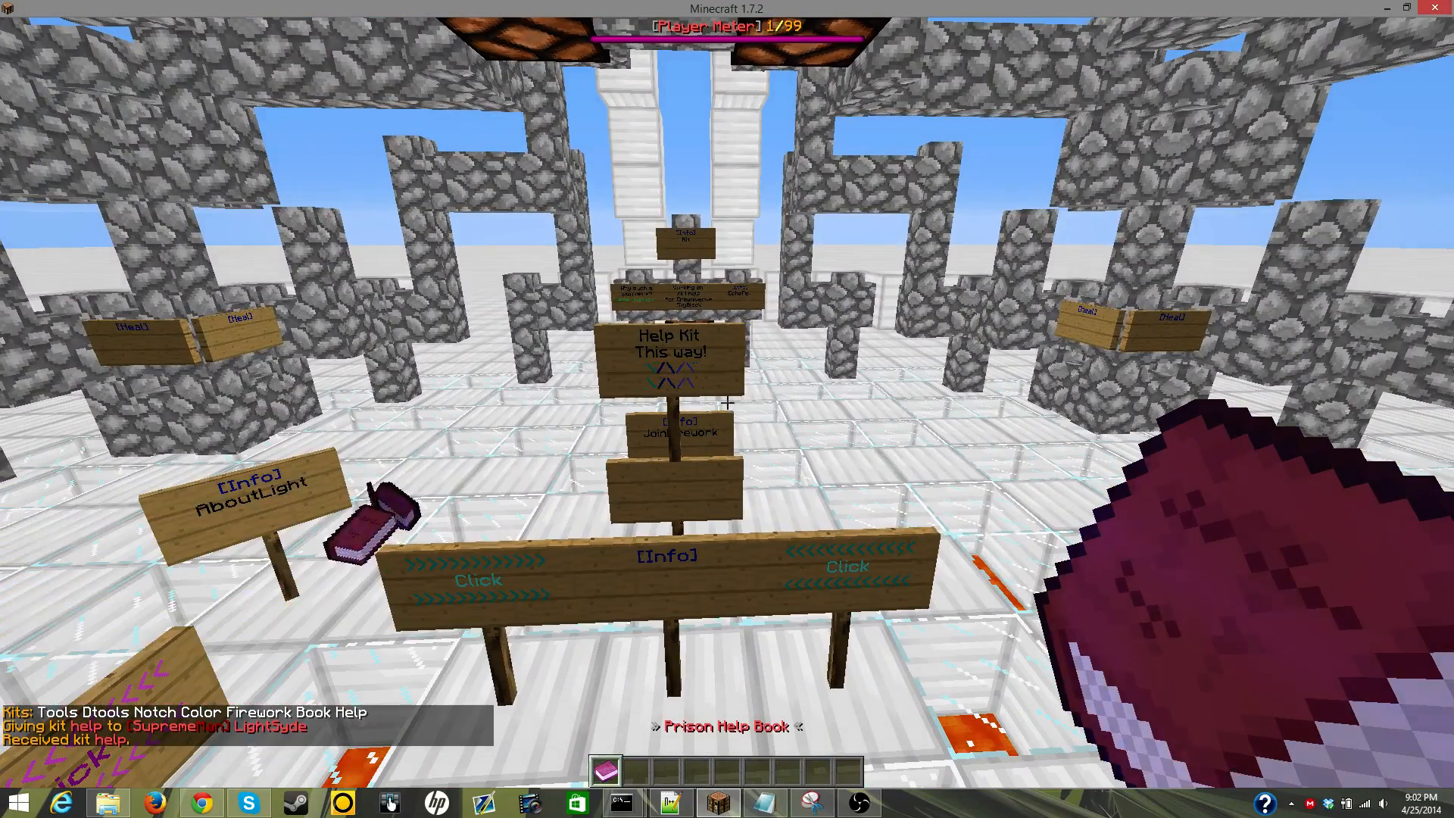
key("e")
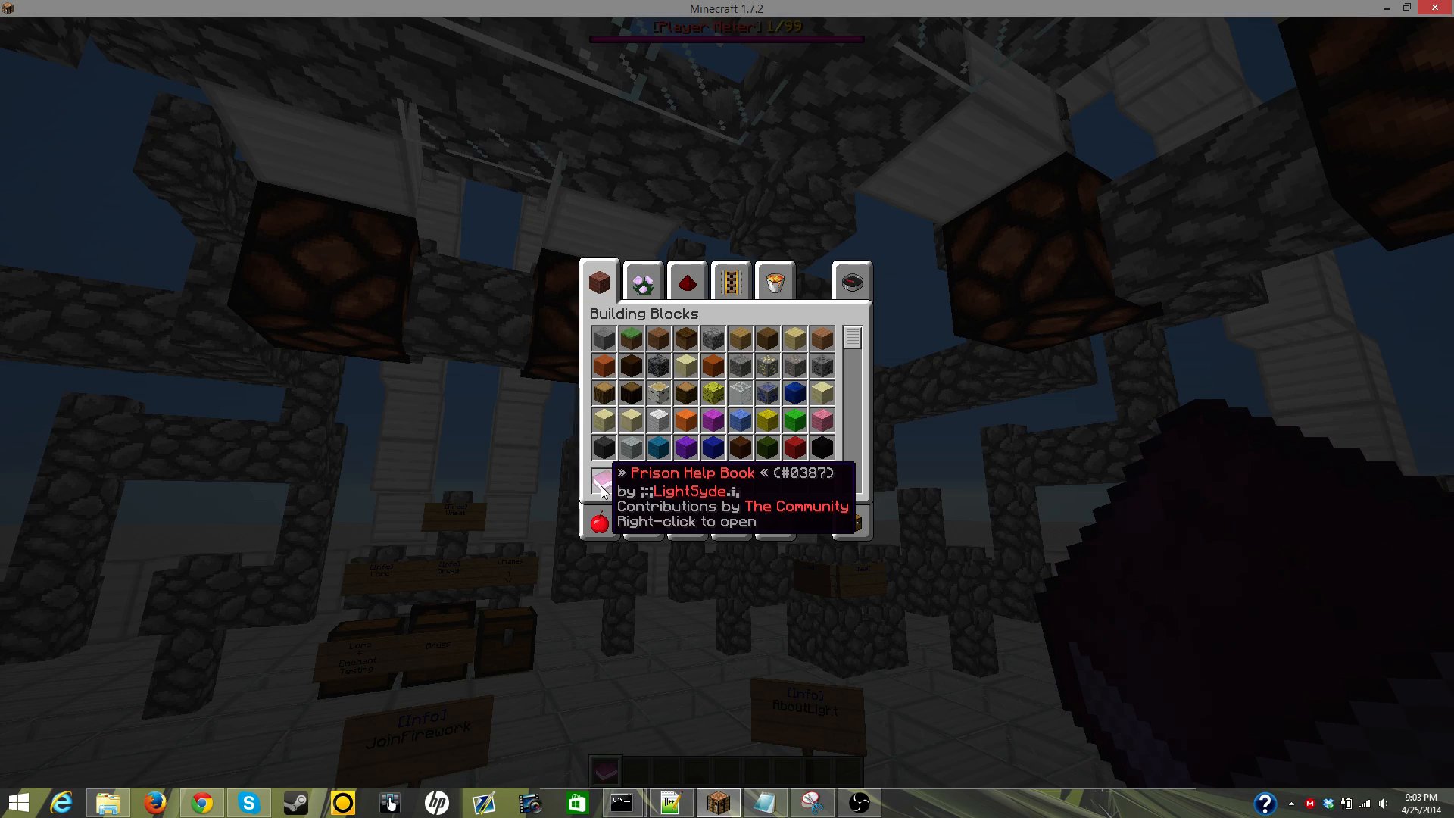
Step: Switch to the Essentials config.yml in Notepad++ and highlight the kits section from its kits: heading into the firework kit
left_click(688, 807)
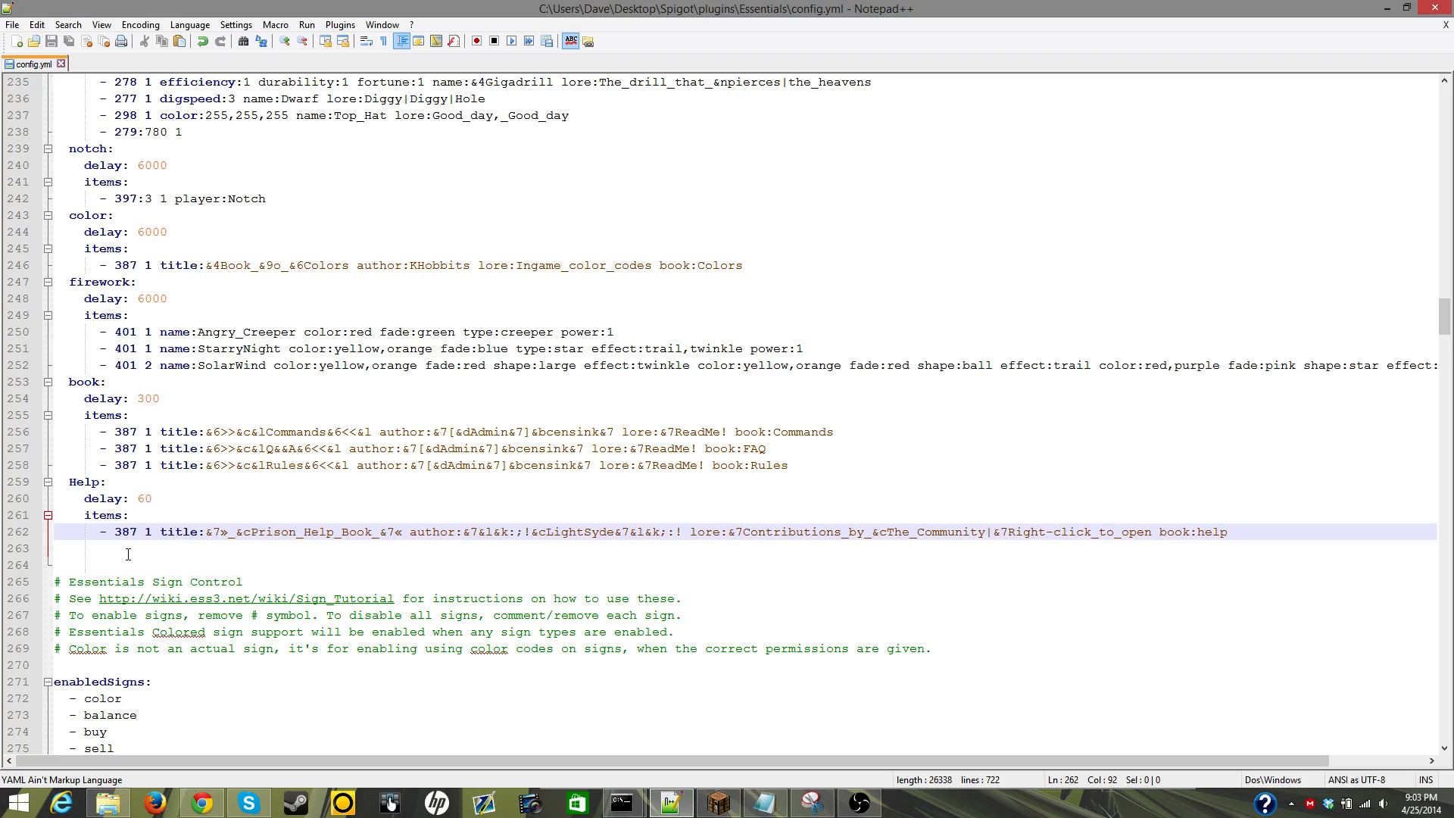
left_click(176, 489)
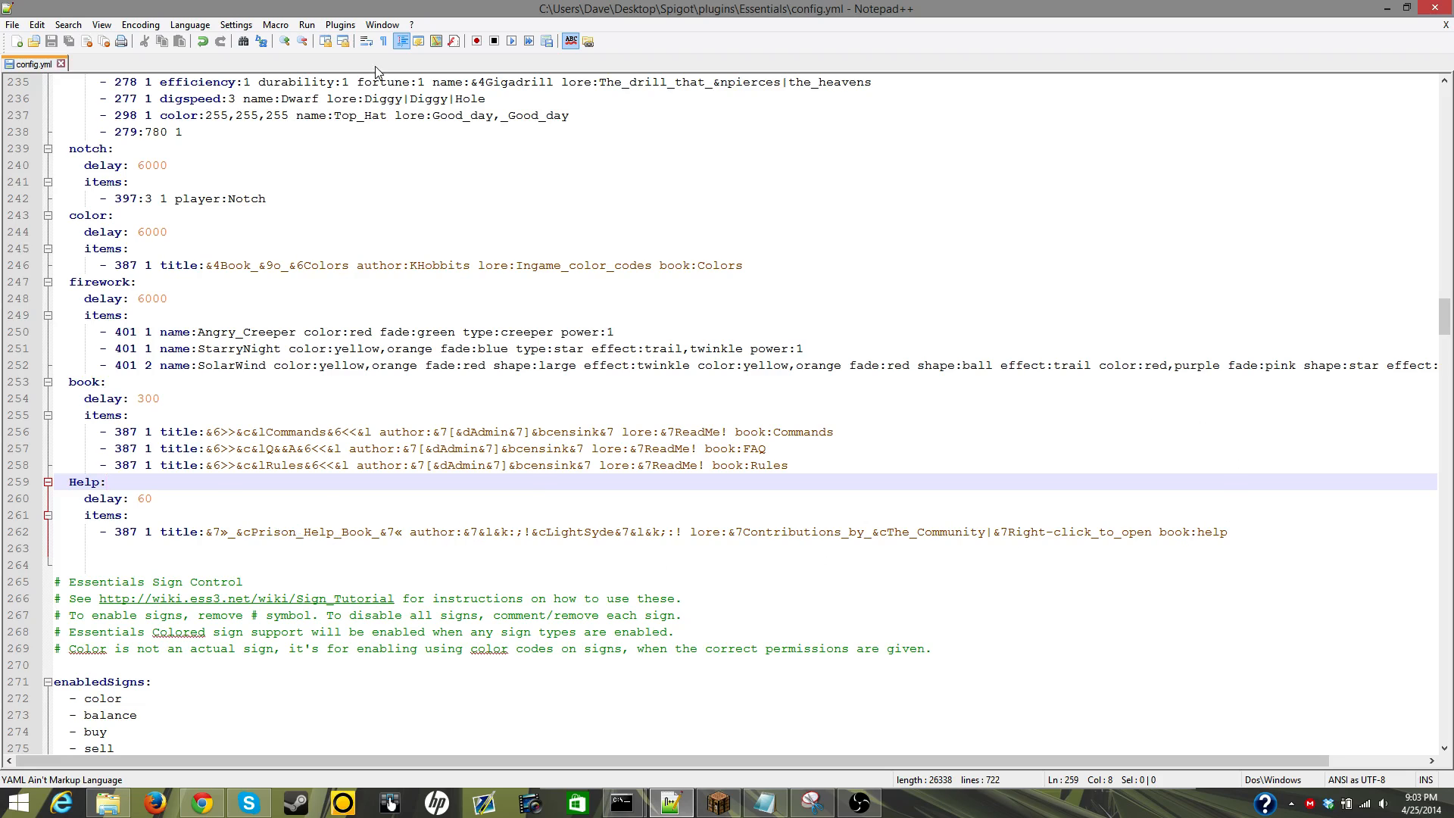
scroll(94, 244, "up", 7)
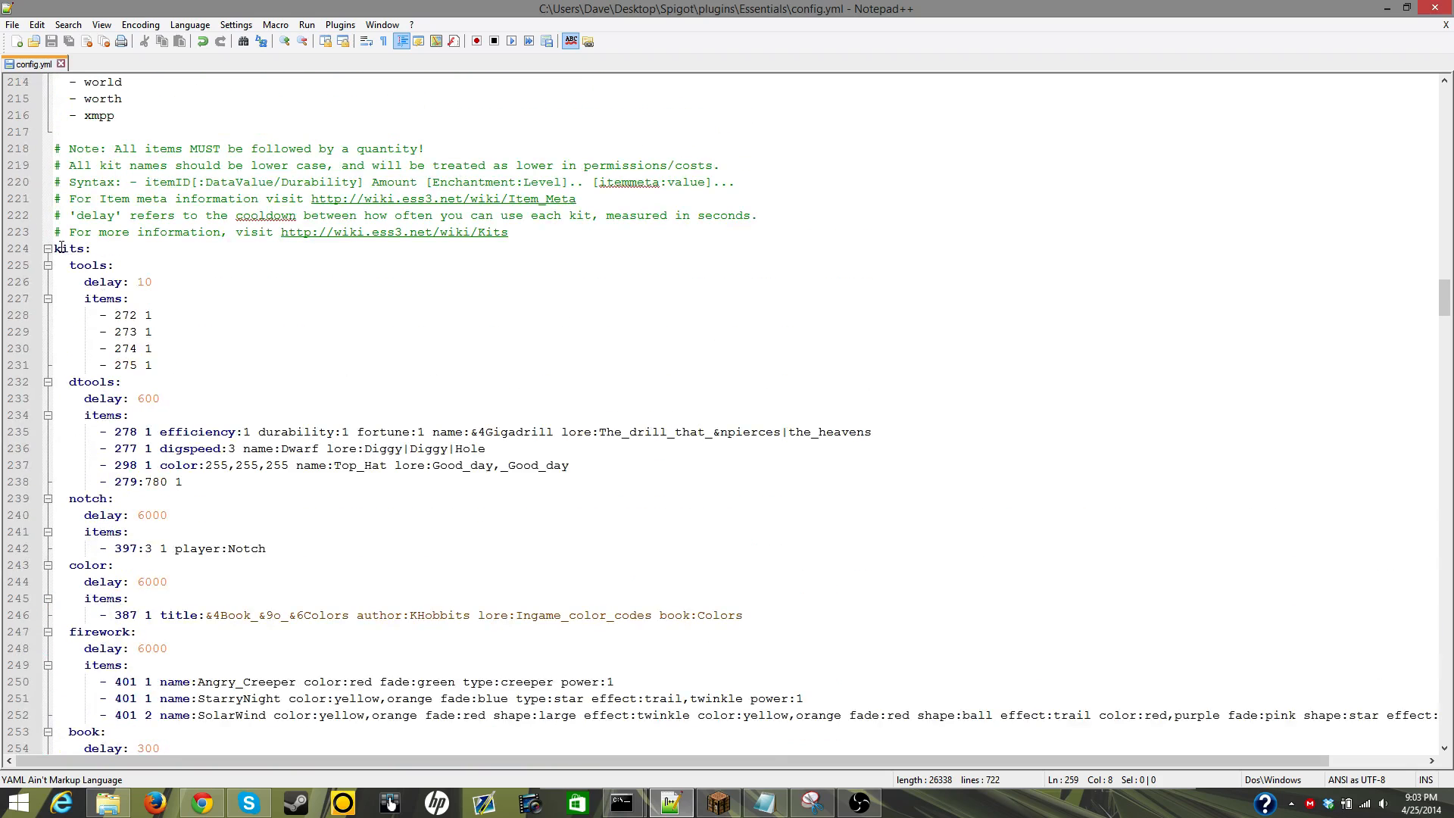
left_click_drag(54, 248, 375, 412)
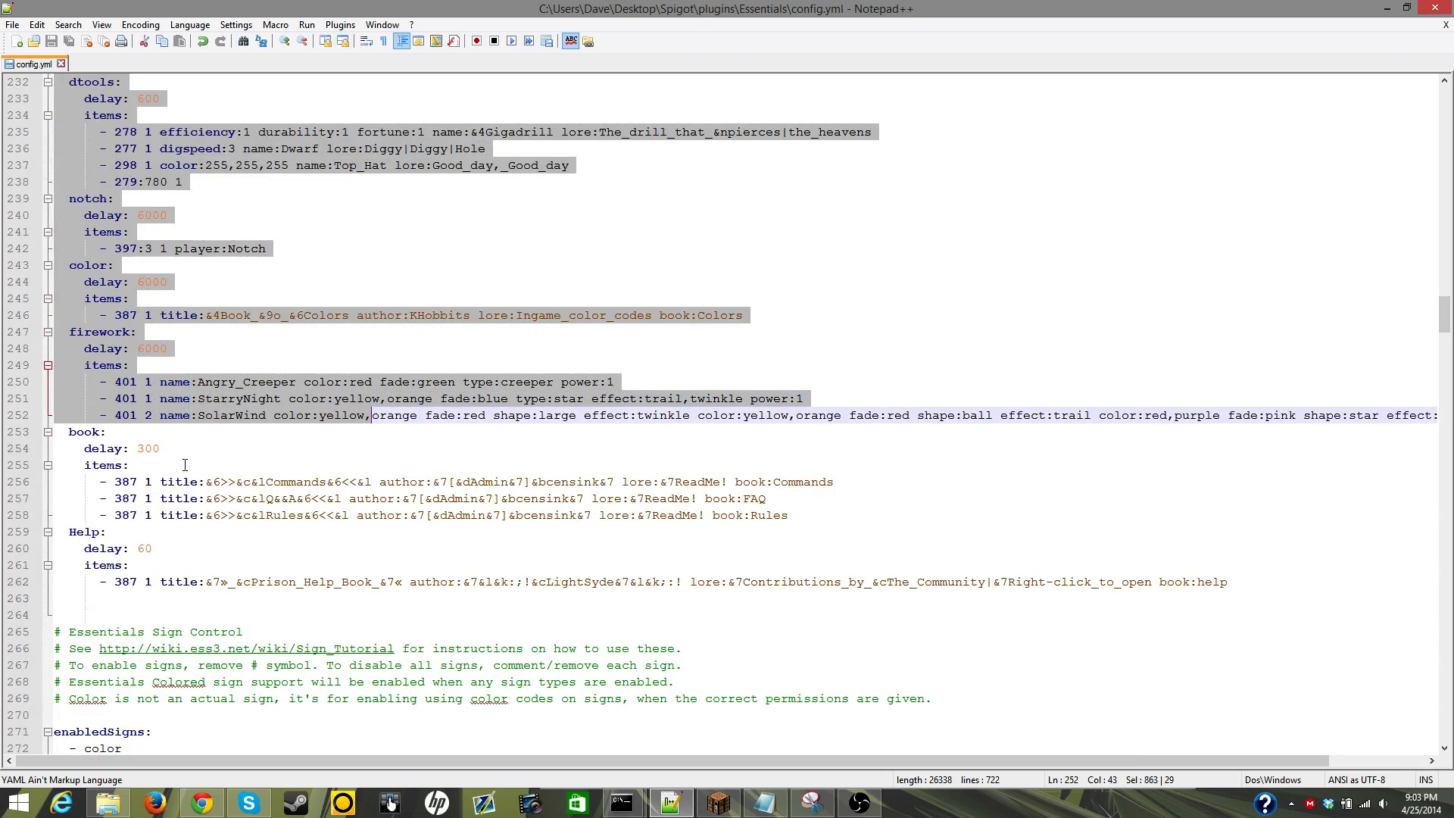
left_click(153, 437)
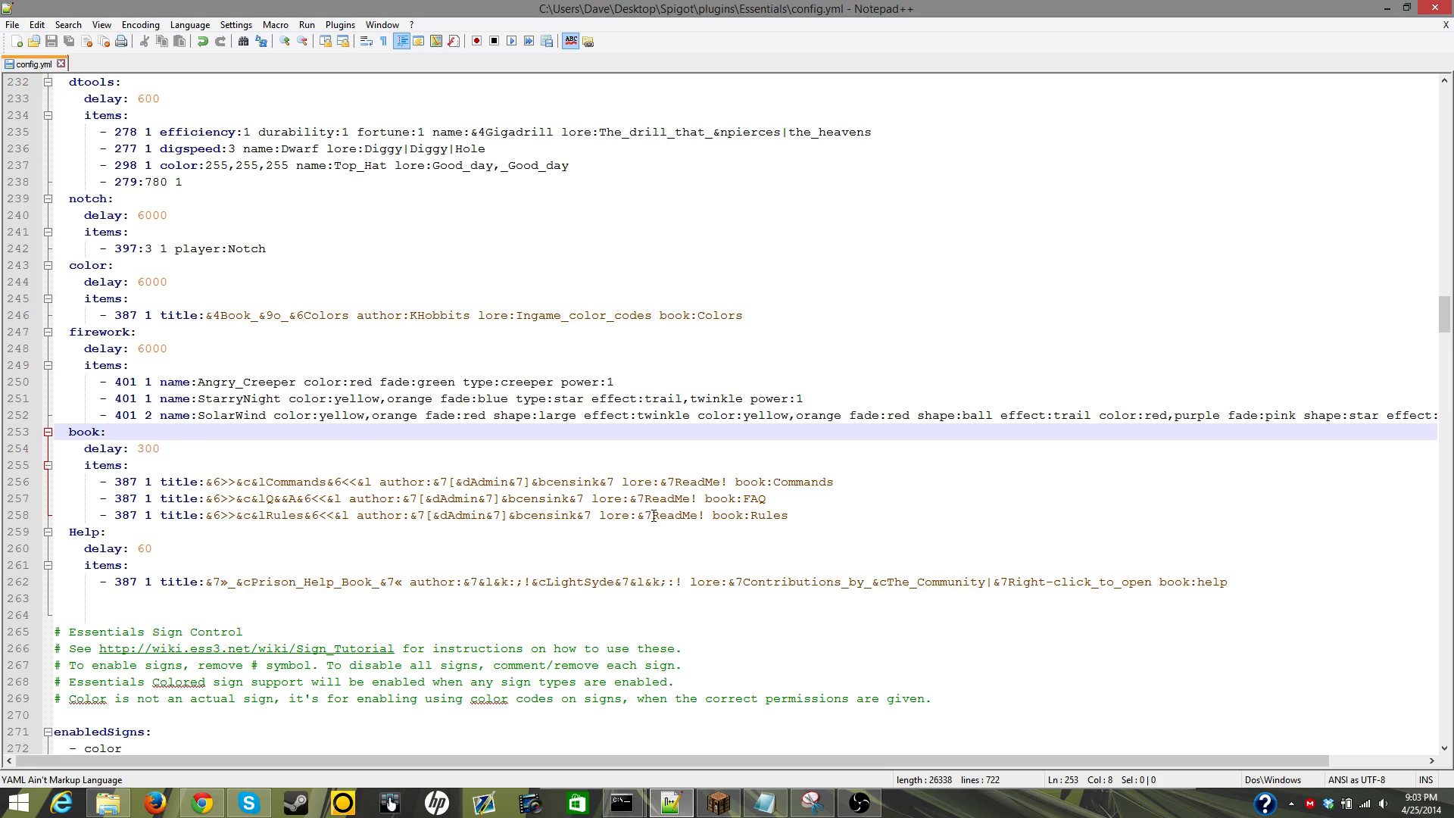
Step: Highlight the Commands, FAQ and Rules item lines of the book kit and review the kits around them
left_click_drag(801, 512, 9, 475)
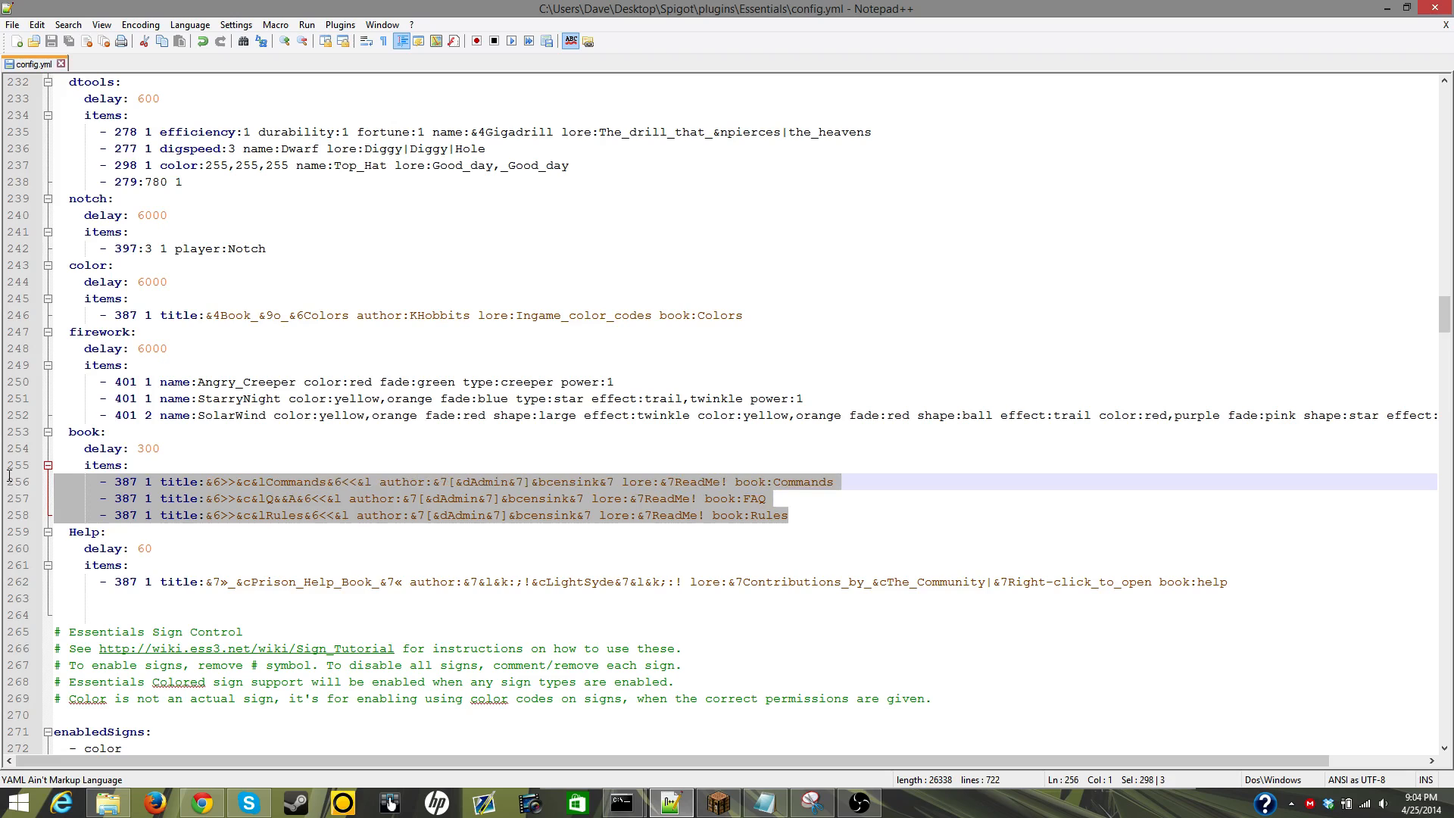
left_click(787, 518)
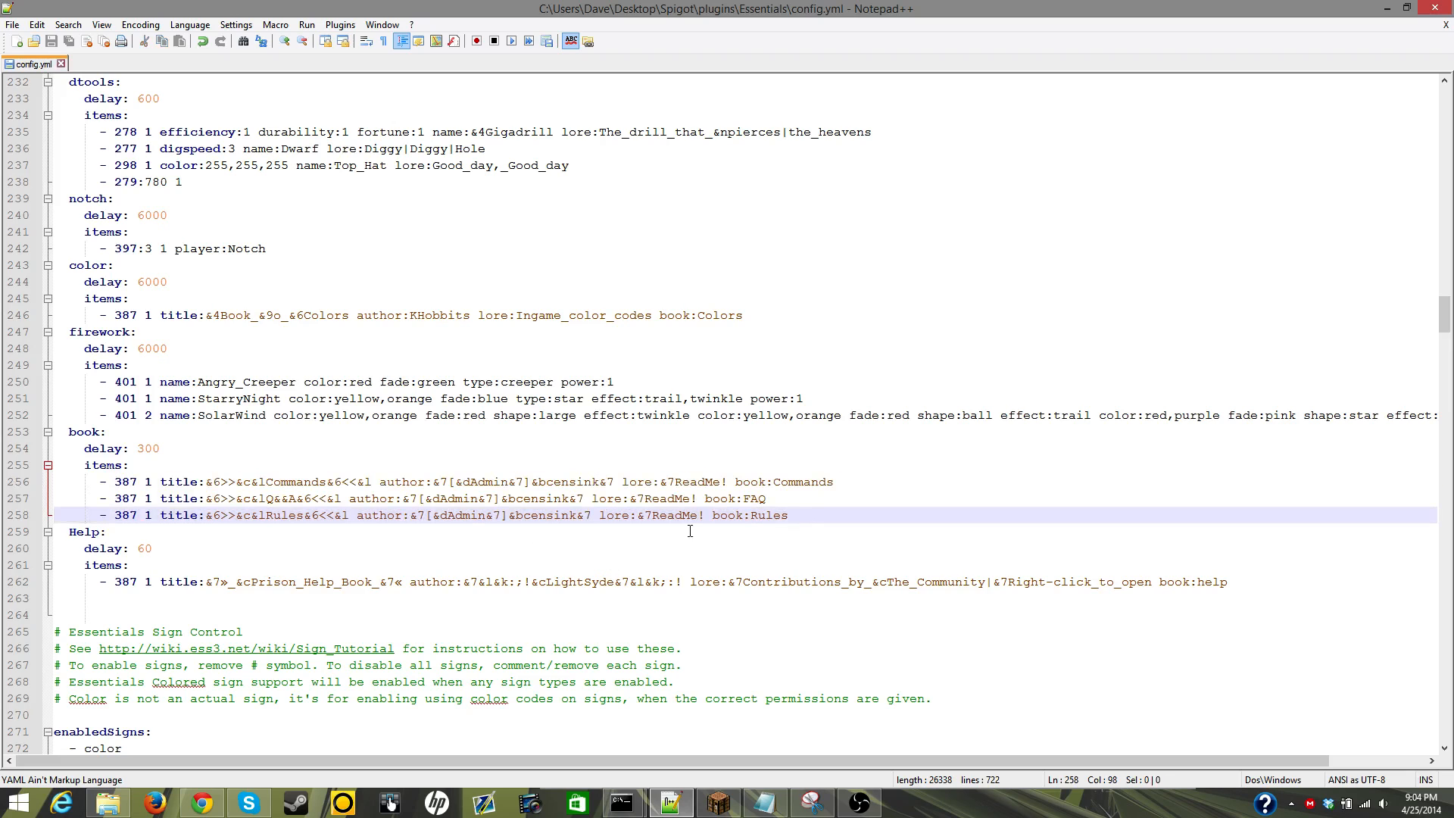
scroll(272, 546, "down", 2)
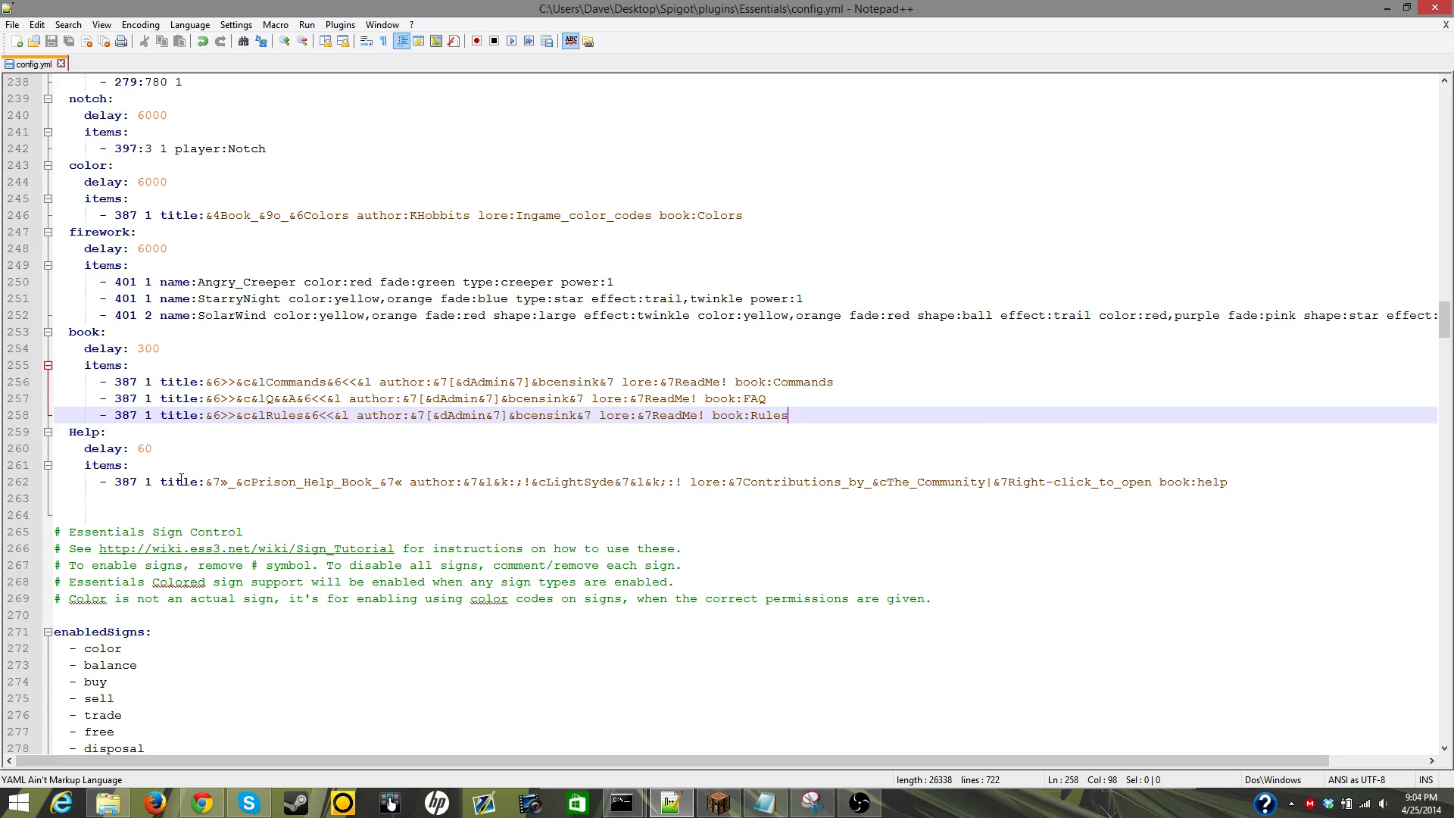
scroll(218, 494, "up", 4)
scroll(453, 426, "up", 5)
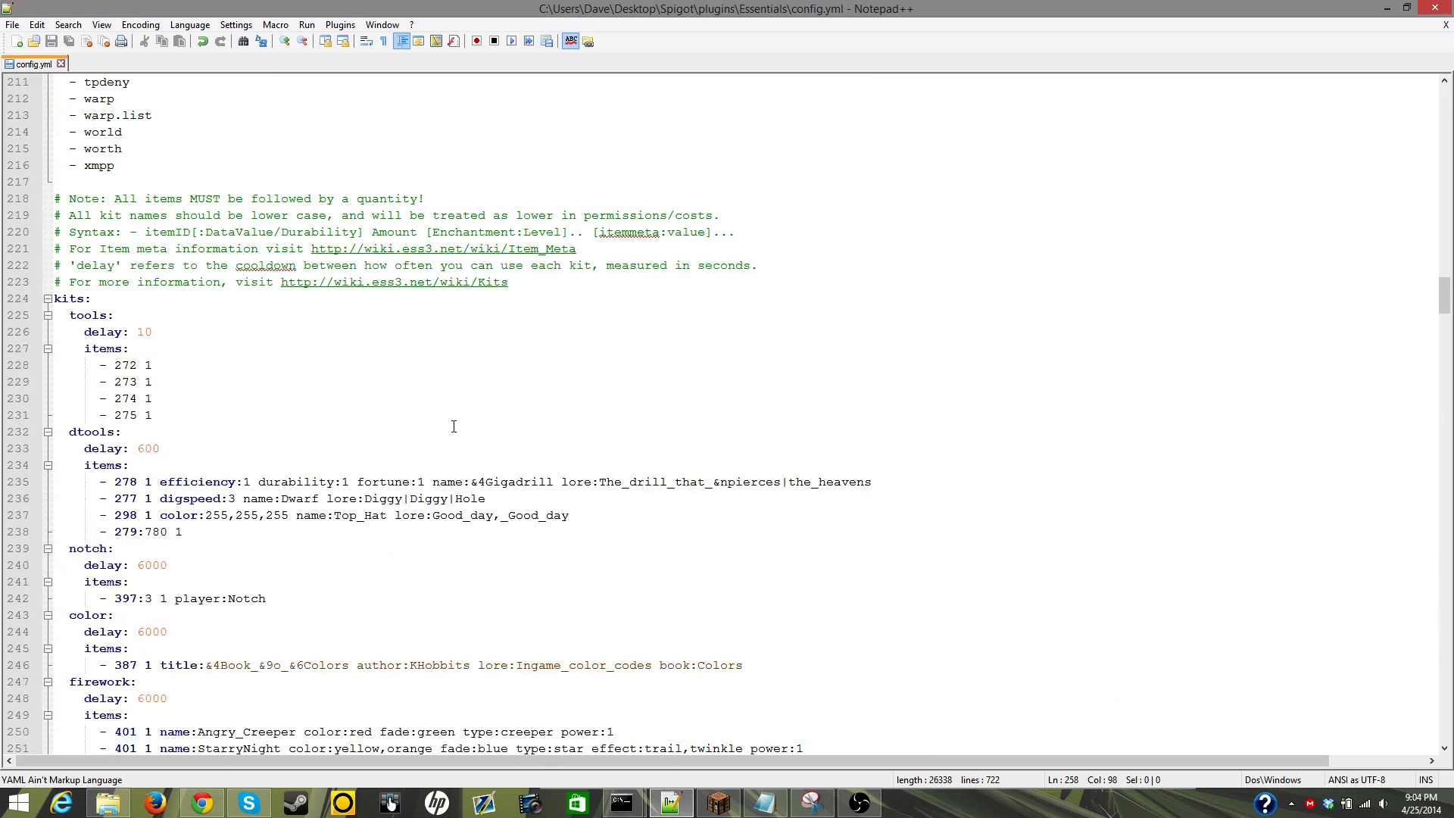
scroll(170, 399, "down", 3)
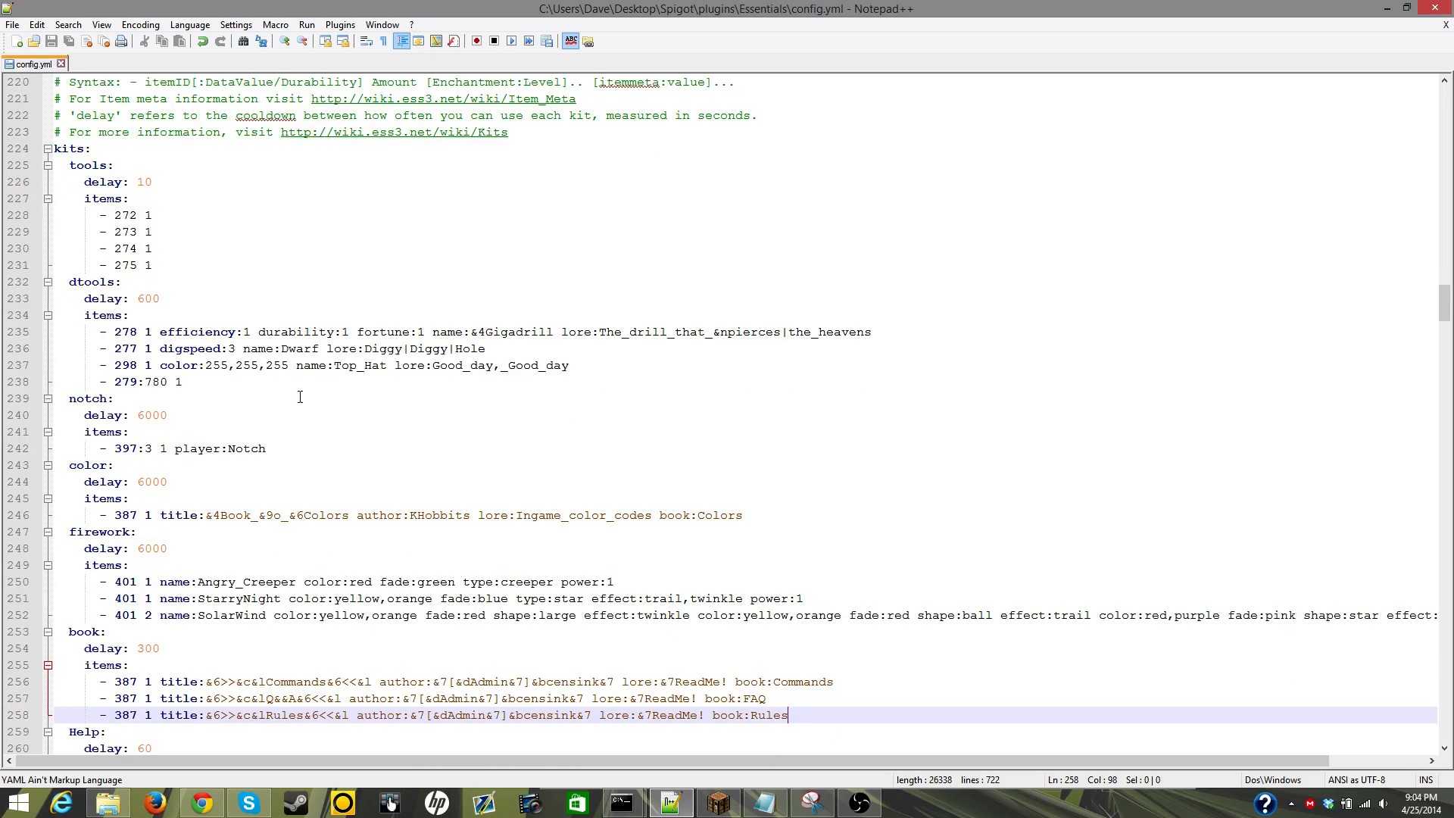
Step: Highlight the dtools kit's entries, including its last item 279:780, and review the kits down to Help
left_click_drag(268, 384, 258, 266)
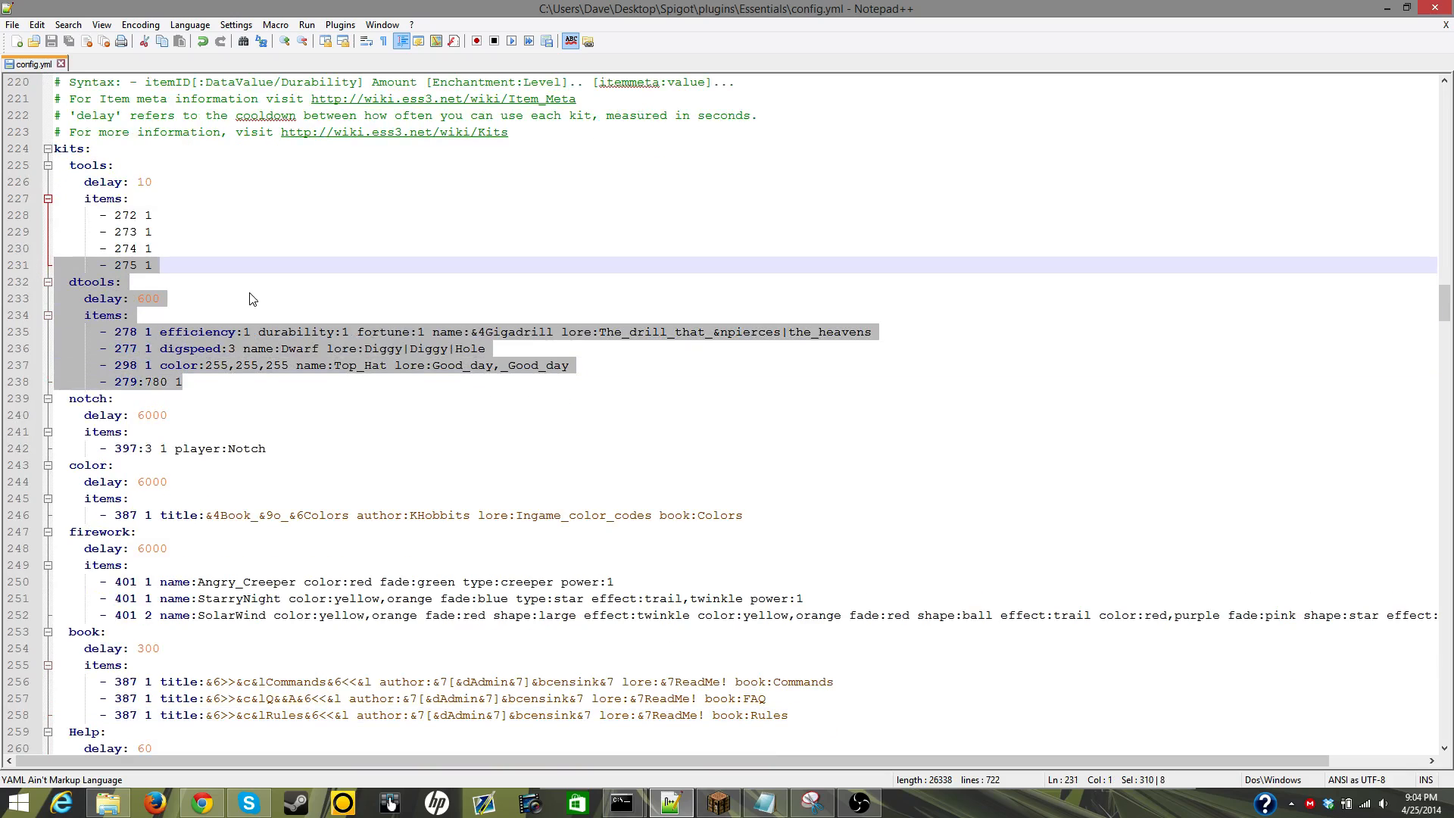
left_click(254, 293)
left_click_drag(363, 314, 367, 409)
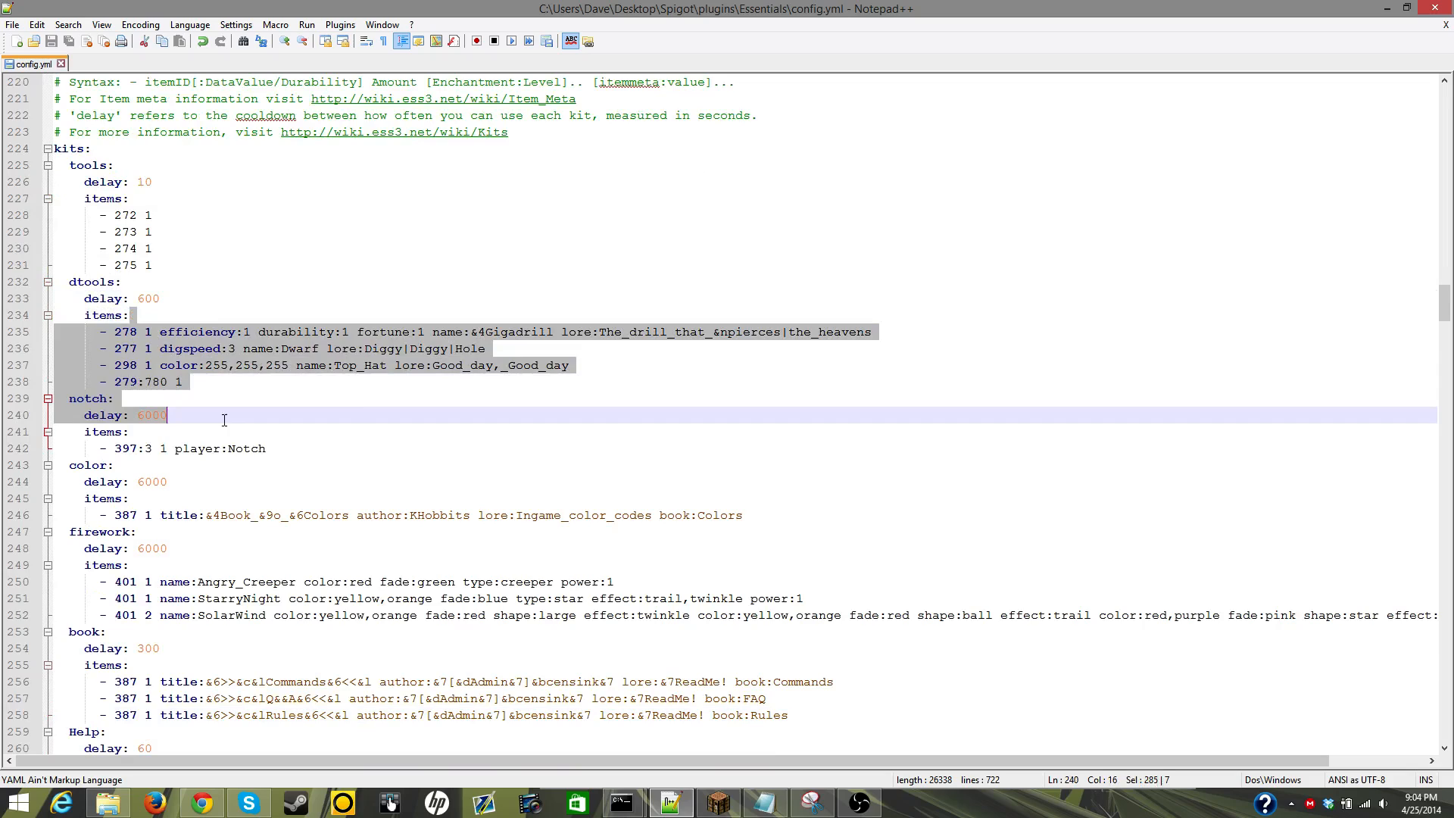
left_click(367, 409)
triple_click(462, 386)
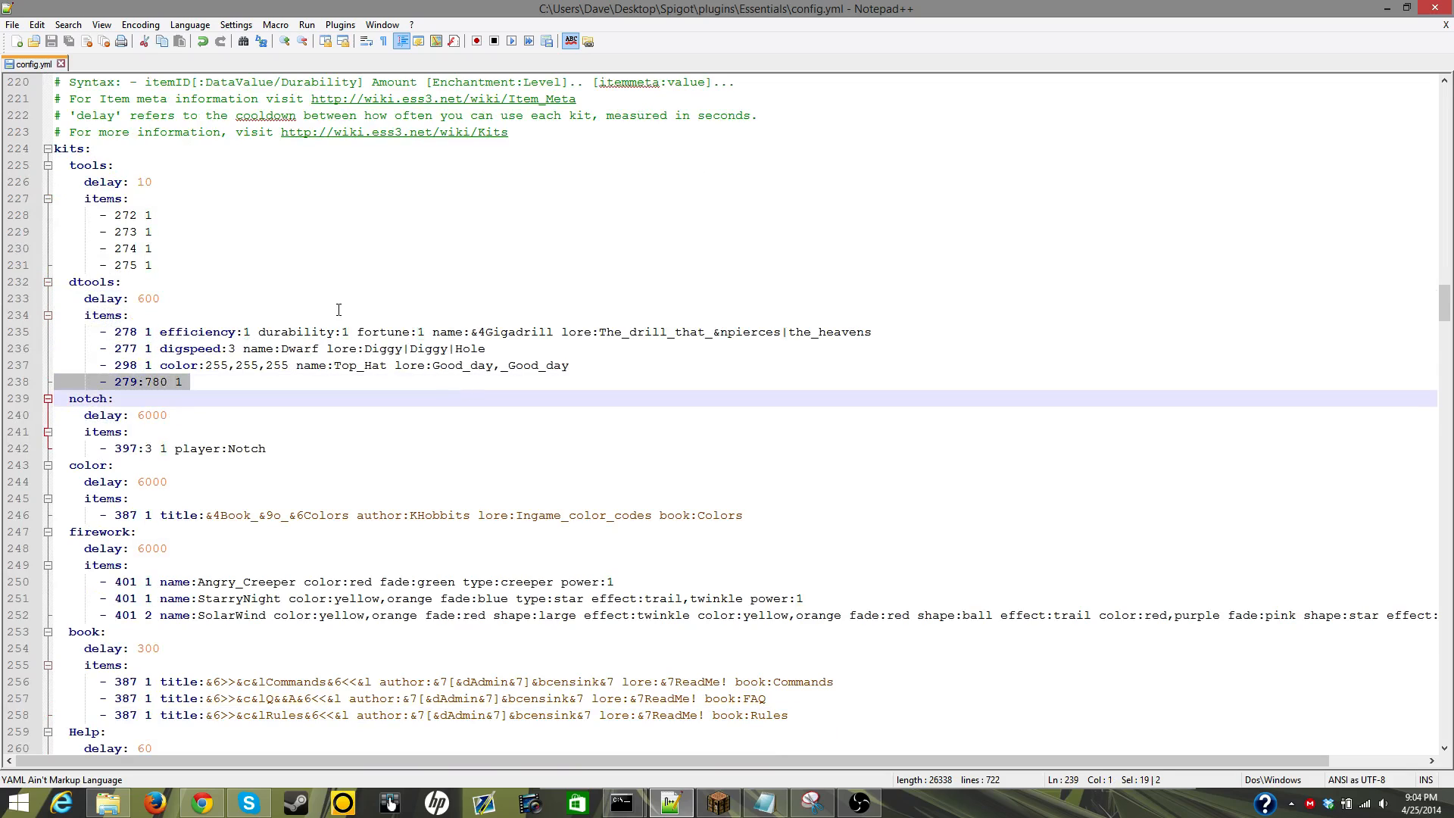
left_click(334, 286)
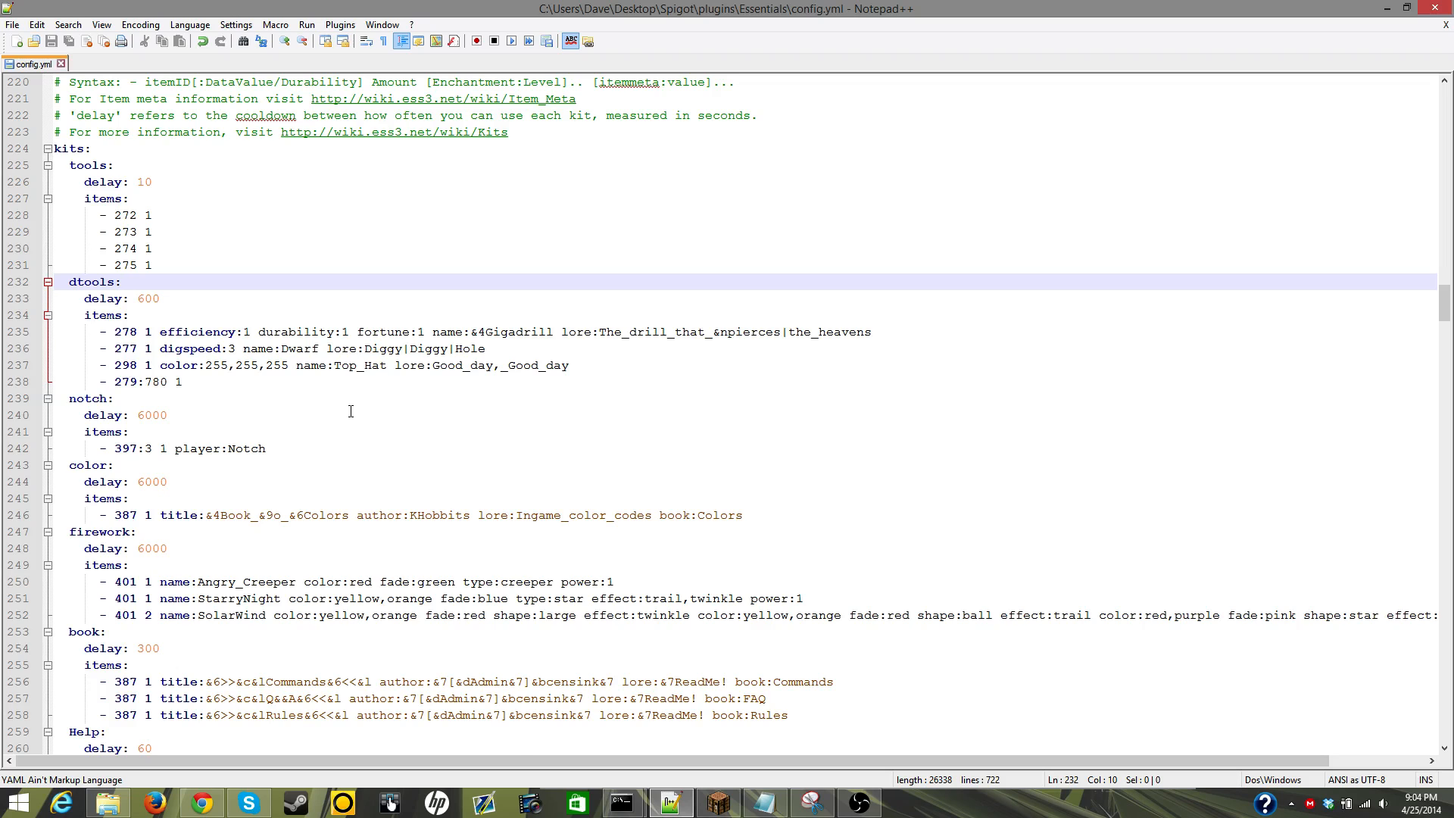
scroll(350, 412, "down", 4)
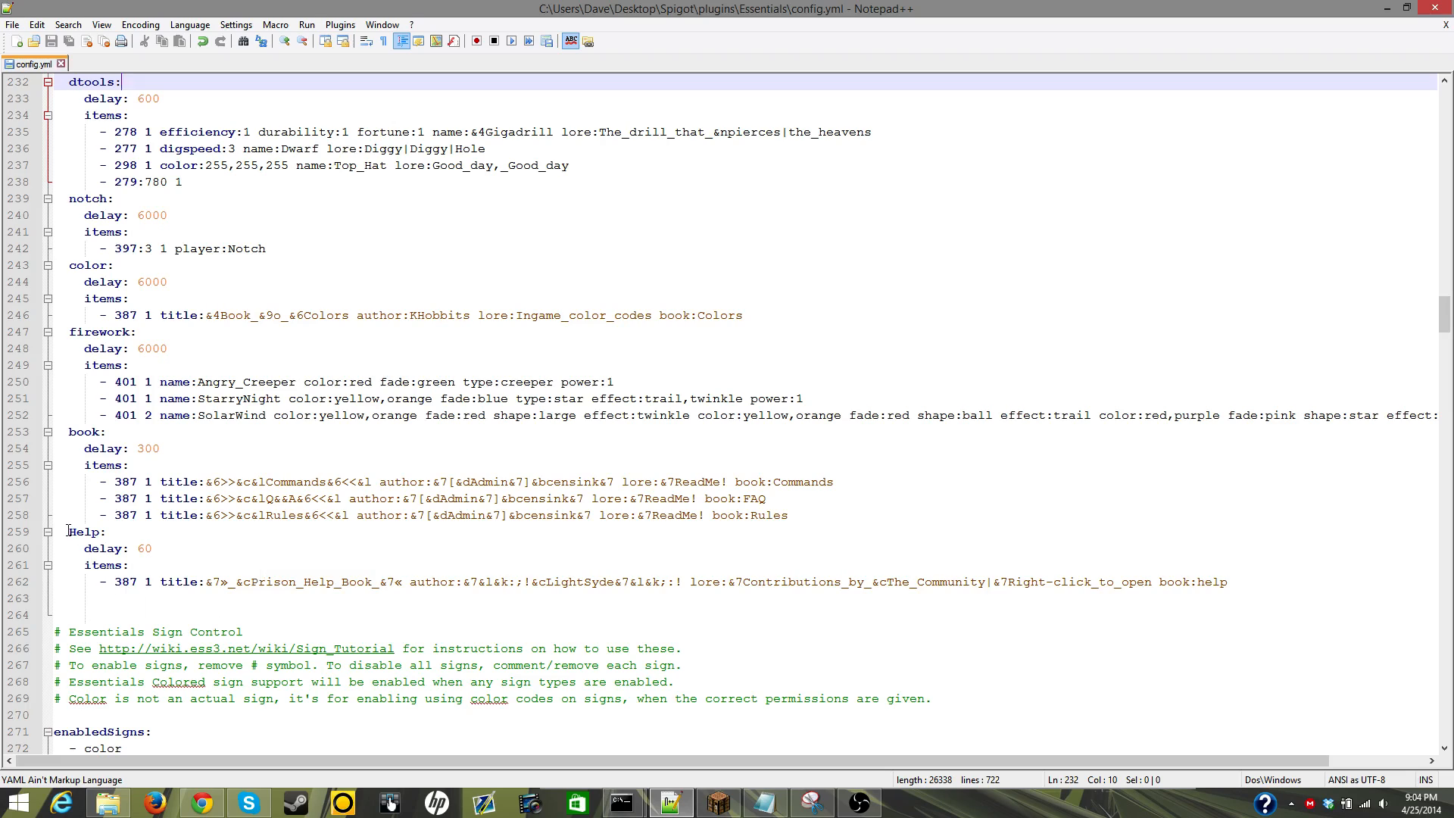
Step: Highlight the two-space indentation in front of the Help: heading to examine how the kit name is aligned
mouse_move(68, 531)
left_mouse_down()
mouse_move(100, 531)
mouse_move(55, 533)
left_mouse_up()
left_click(115, 544)
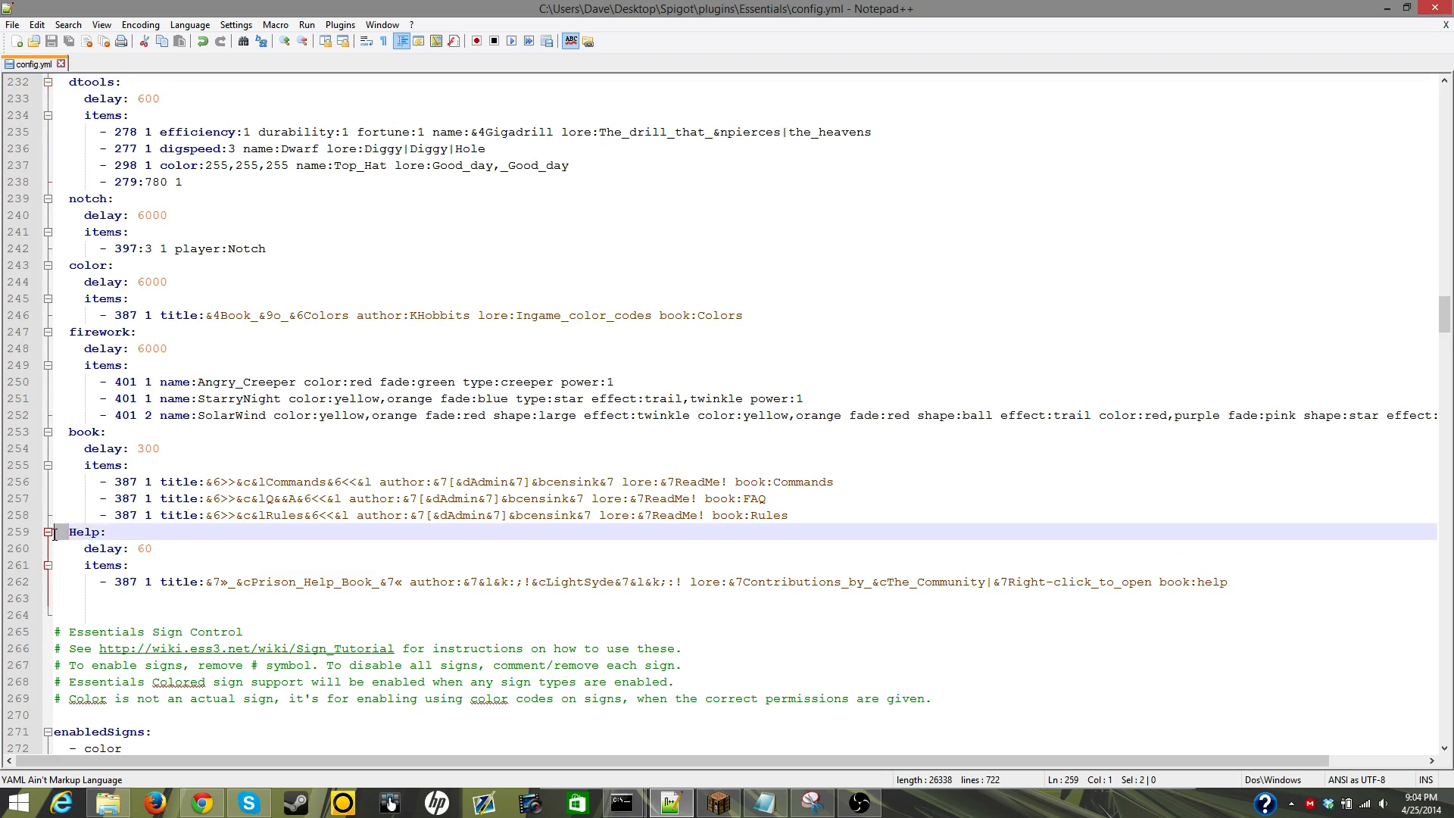
left_click(69, 531)
left_click_drag(69, 530, 55, 530)
left_click(67, 531)
left_click_drag(67, 531, 63, 531)
left_click(68, 532)
mouse_move(82, 548)
left_mouse_down()
mouse_move(52, 547)
mouse_move(82, 547)
mouse_move(65, 532)
left_mouse_up()
left_click(68, 536)
left_click_drag(65, 532, 68, 532)
left_click(118, 569)
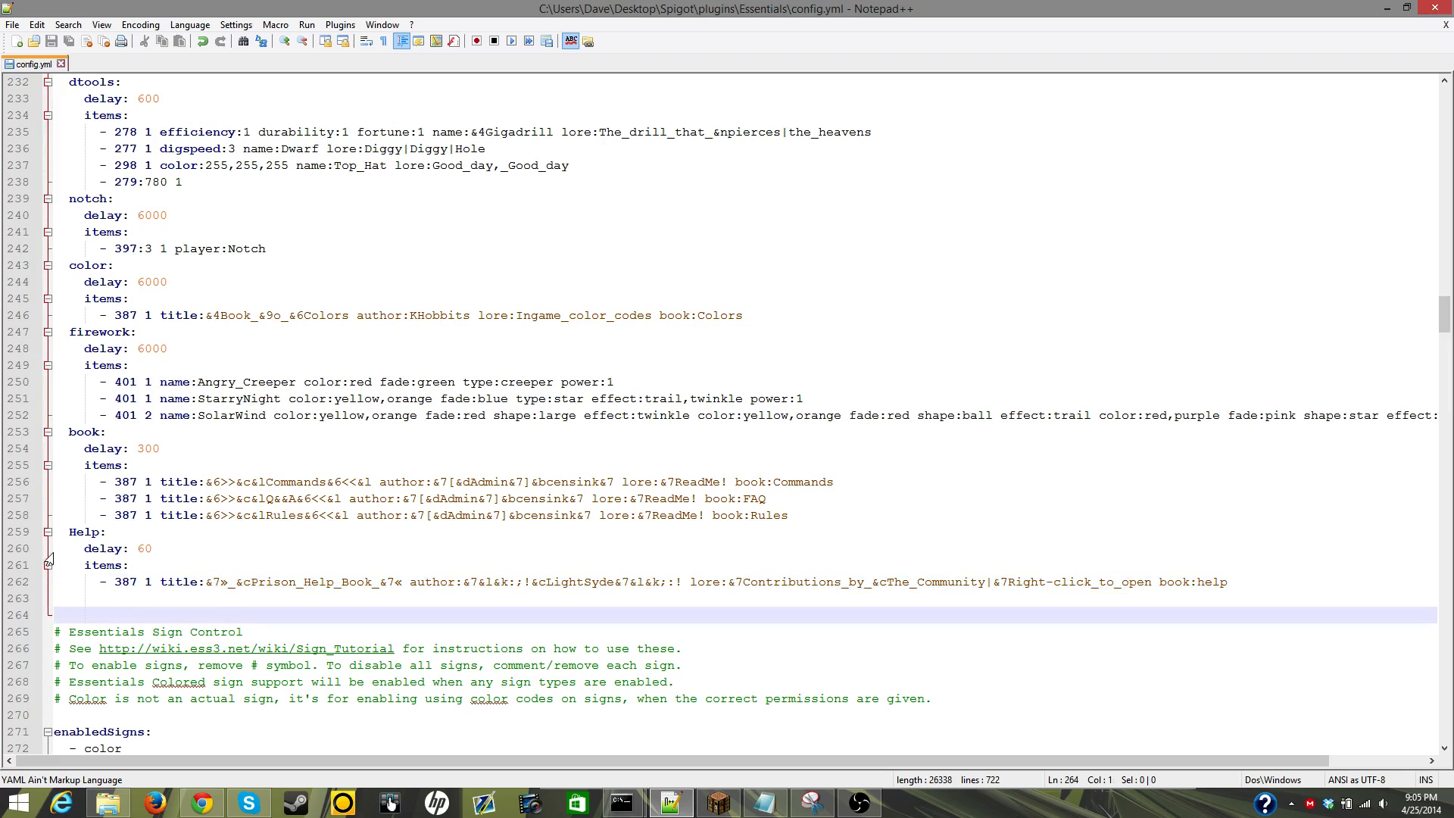
left_click_drag(62, 532, 70, 534)
left_click(129, 632)
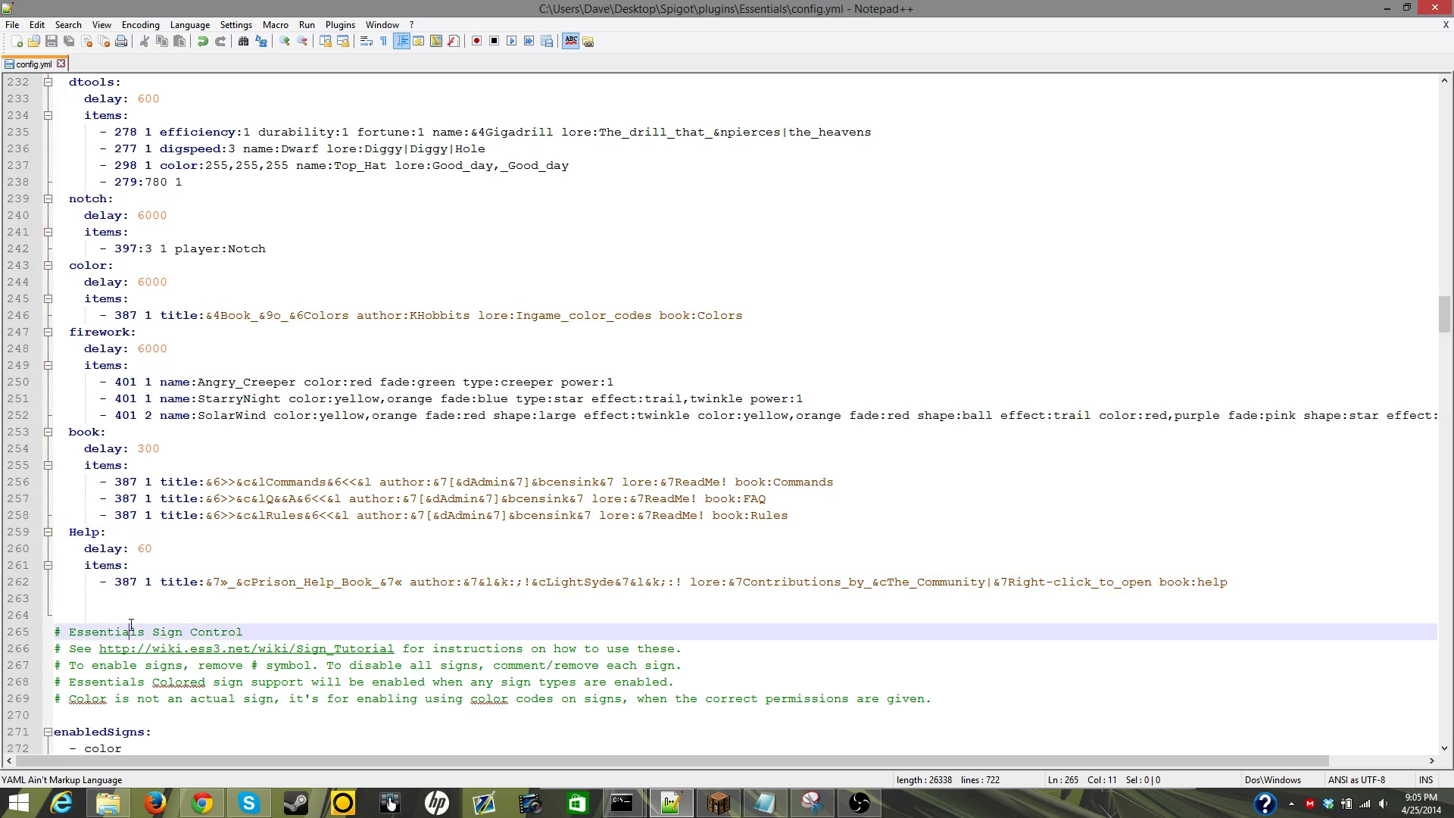
Step: Remove and restore the indentation before the Help kit's delay line
left_click(88, 550)
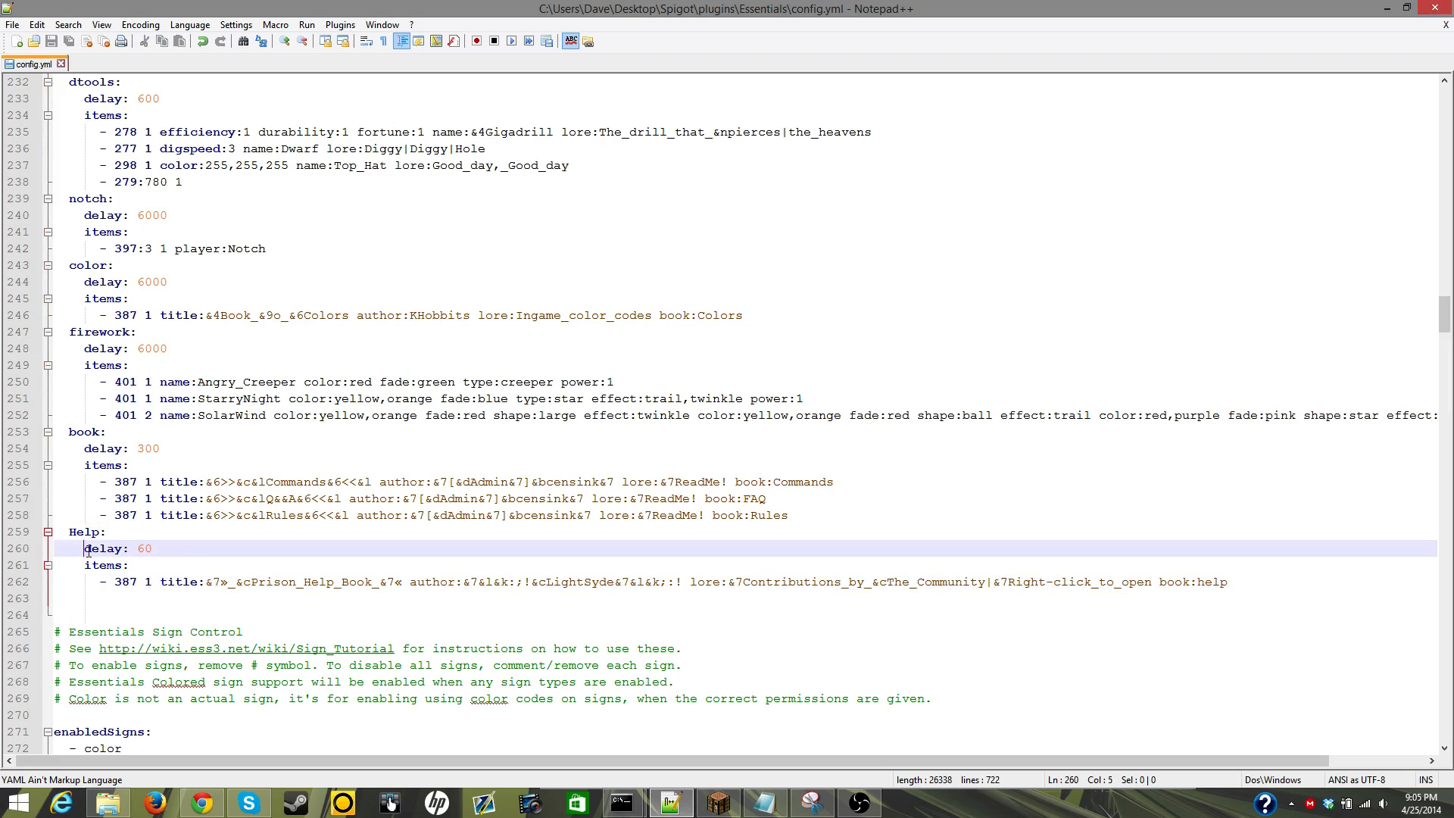
key("BackSpace")
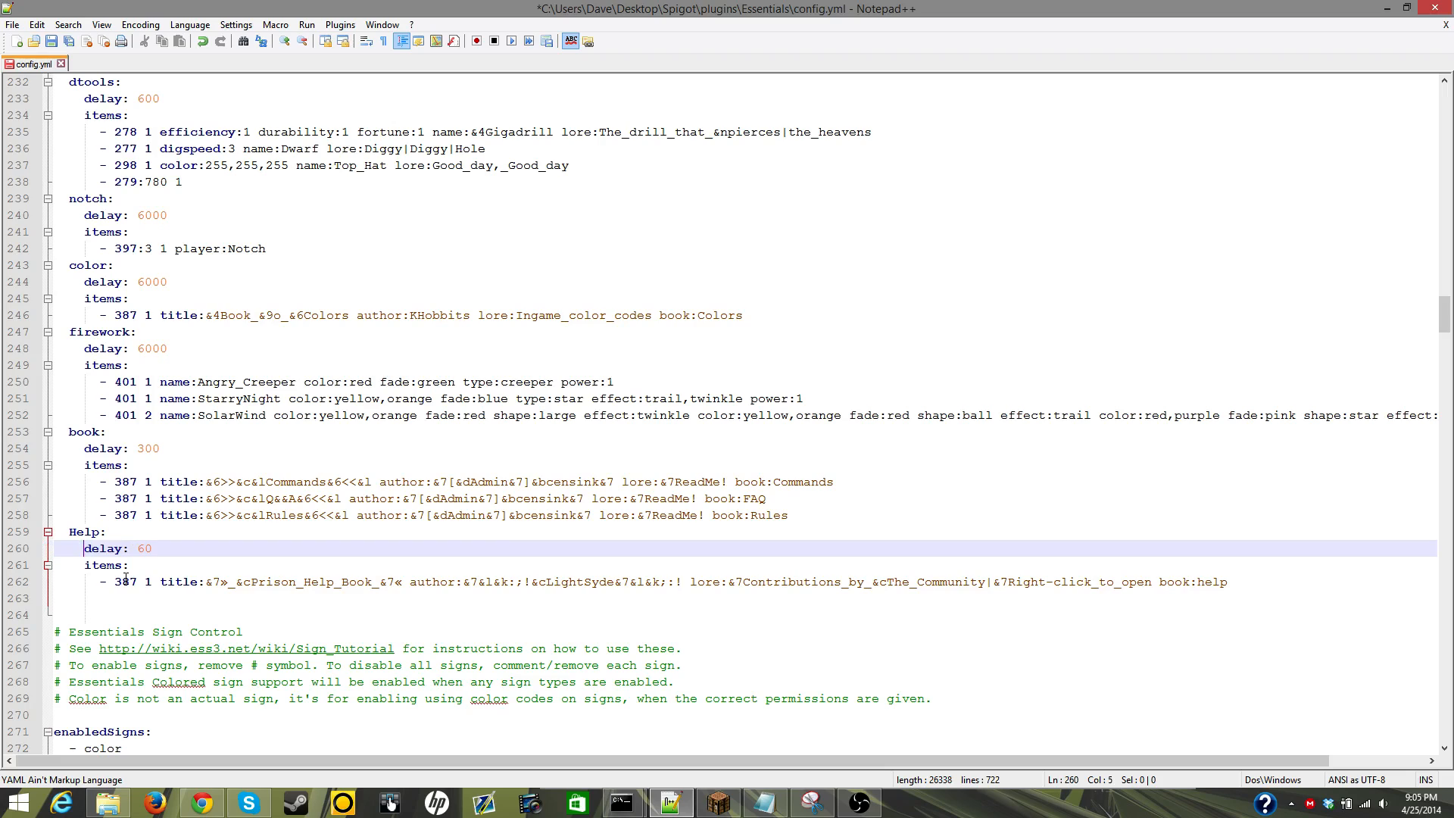
left_click(203, 493)
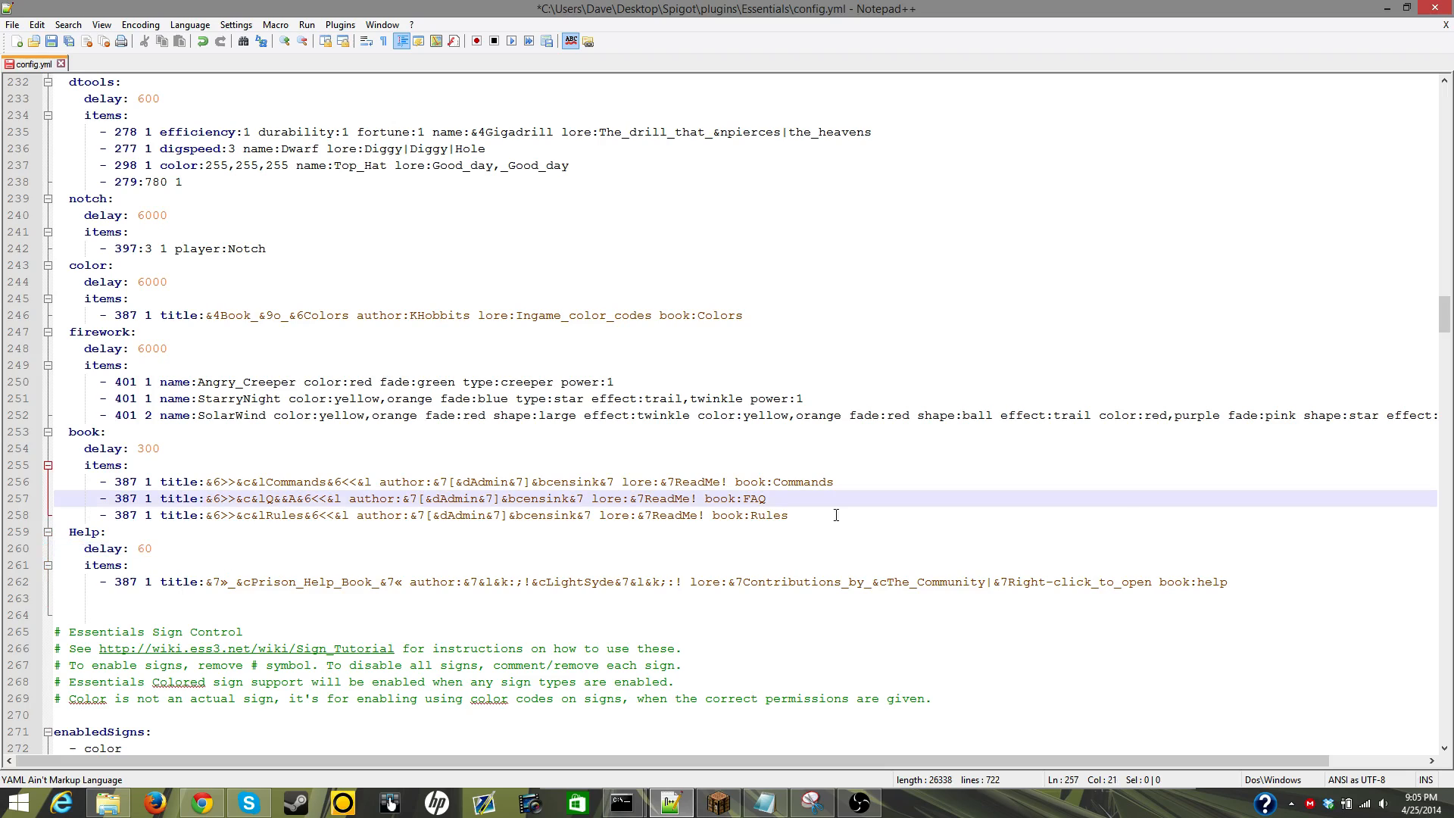
Step: Start a second item line below the Help kit's existing book item with "- 387 1 title:&7"
left_click(1261, 585)
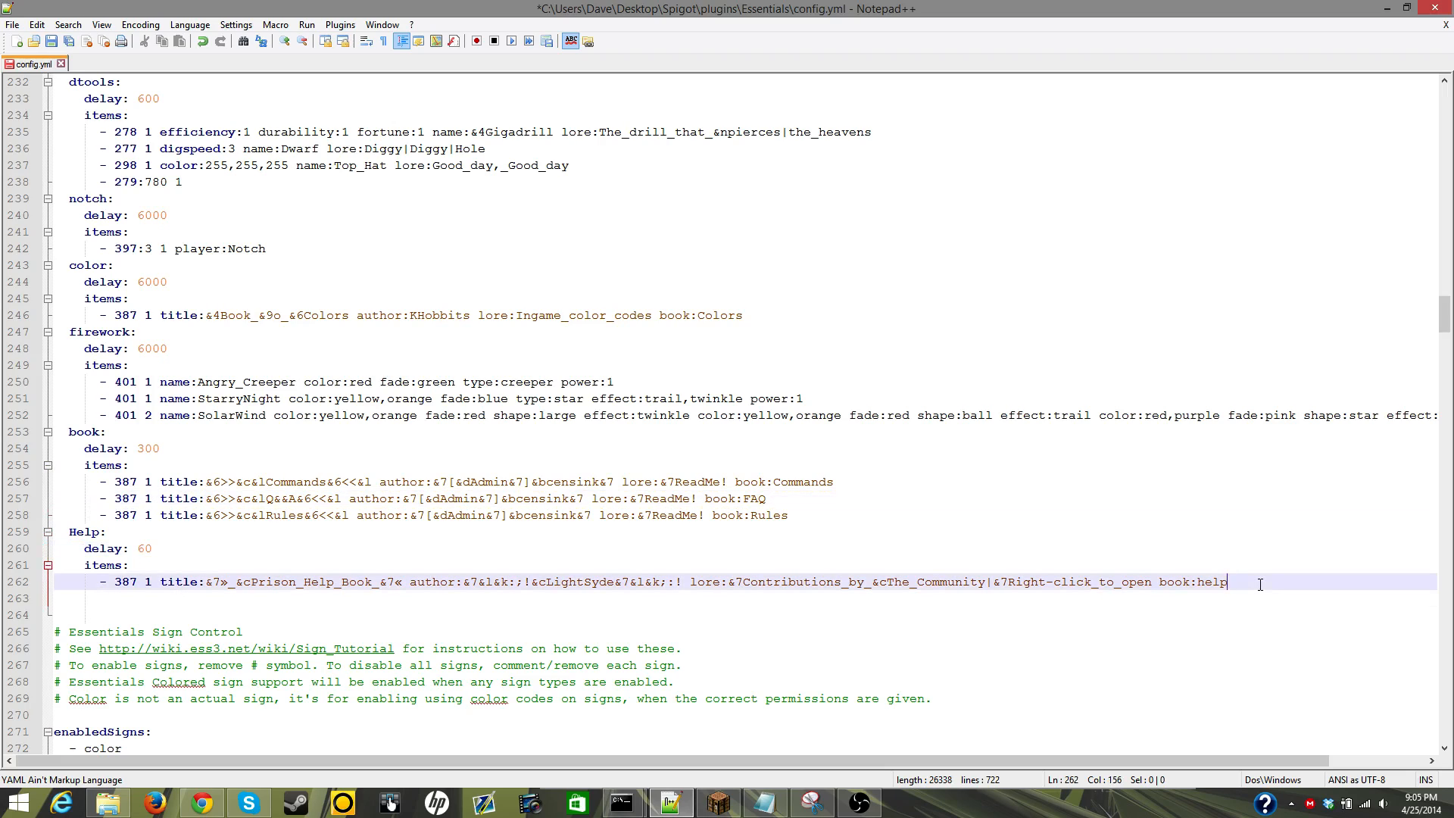
key("Return")
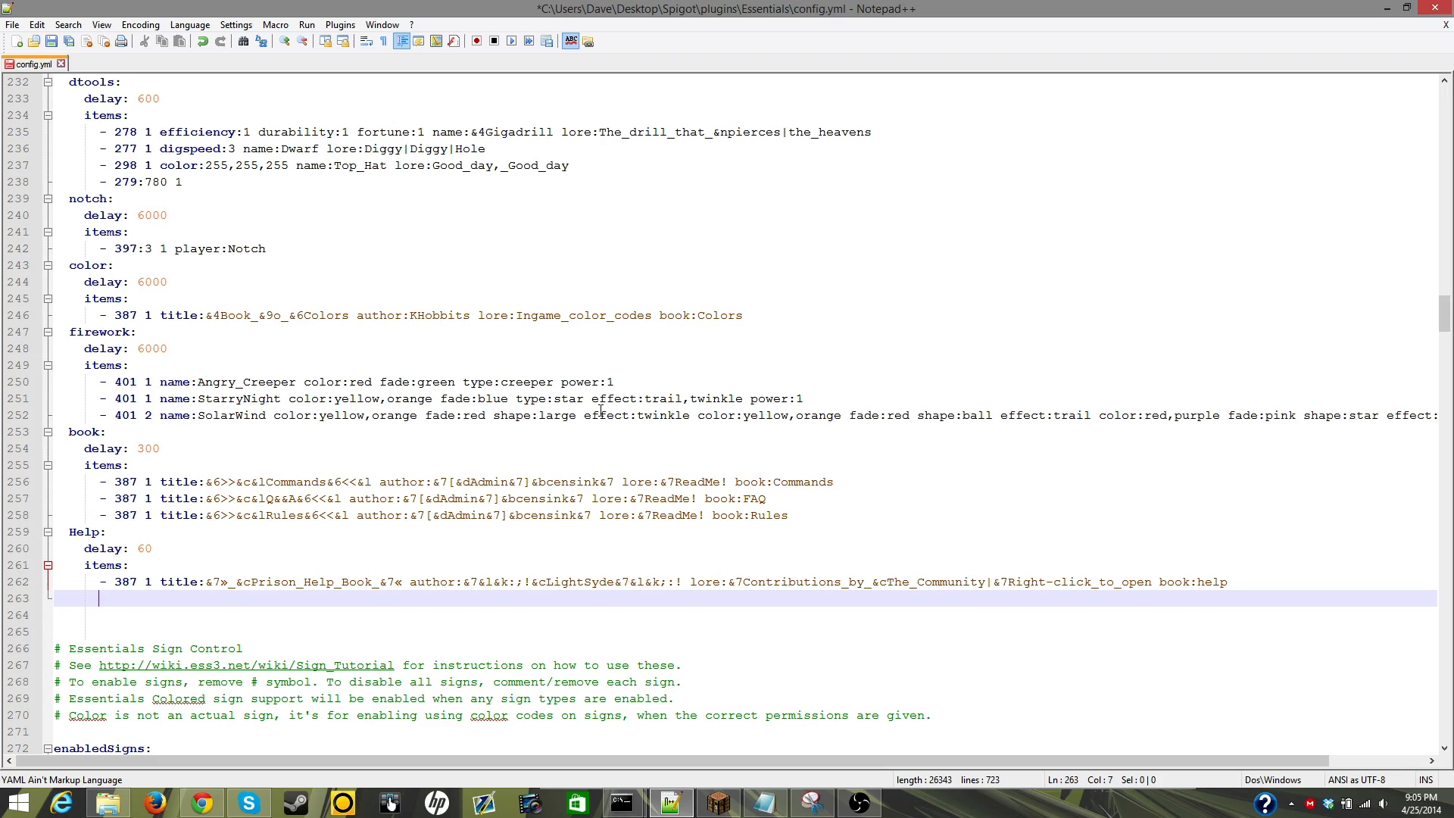
type("-")
key("BackSpace")
key("BackSpace")
key("BackSpace")
key("BackSpace")
type("-")
type("387")
type("1 title:&7")
left_click_drag(229, 583, 221, 583)
key("Down")
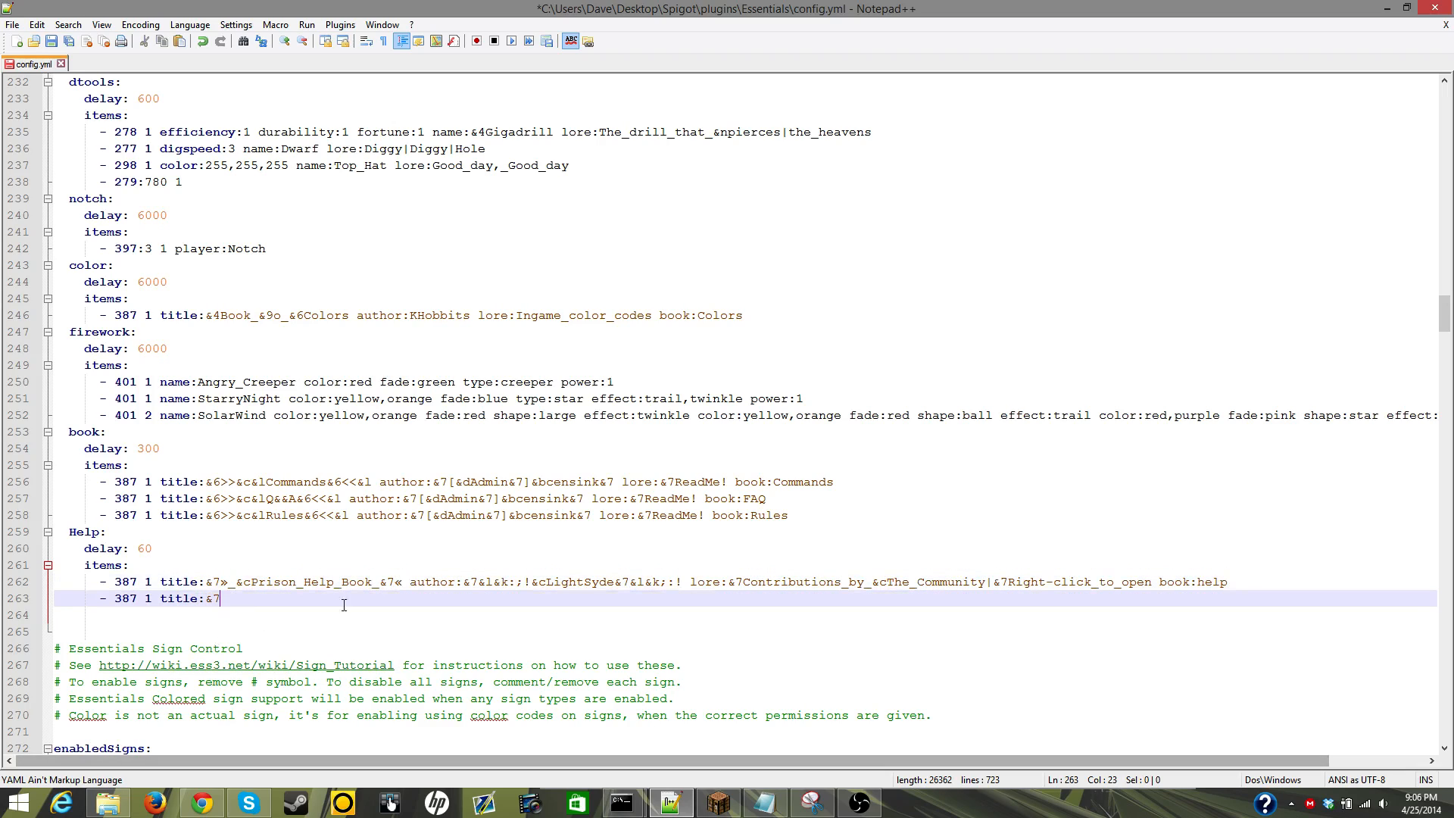
Step: Switch to Chrome and browse the Unicode character page from the box drawings to the astrological symbols
left_click(215, 798)
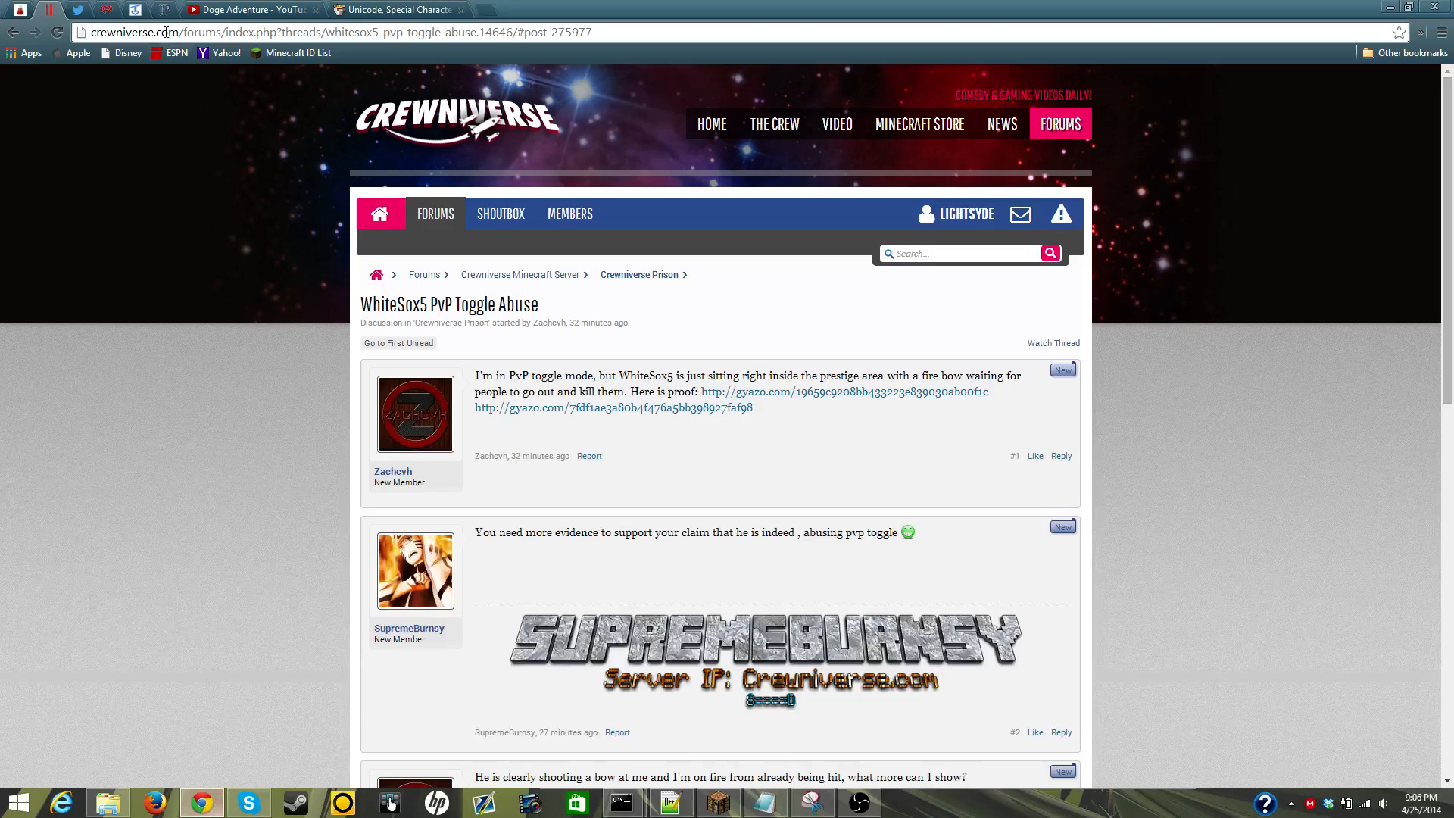
left_click(164, 11)
scroll(206, 230, "down", 5)
scroll(206, 230, "up", 7)
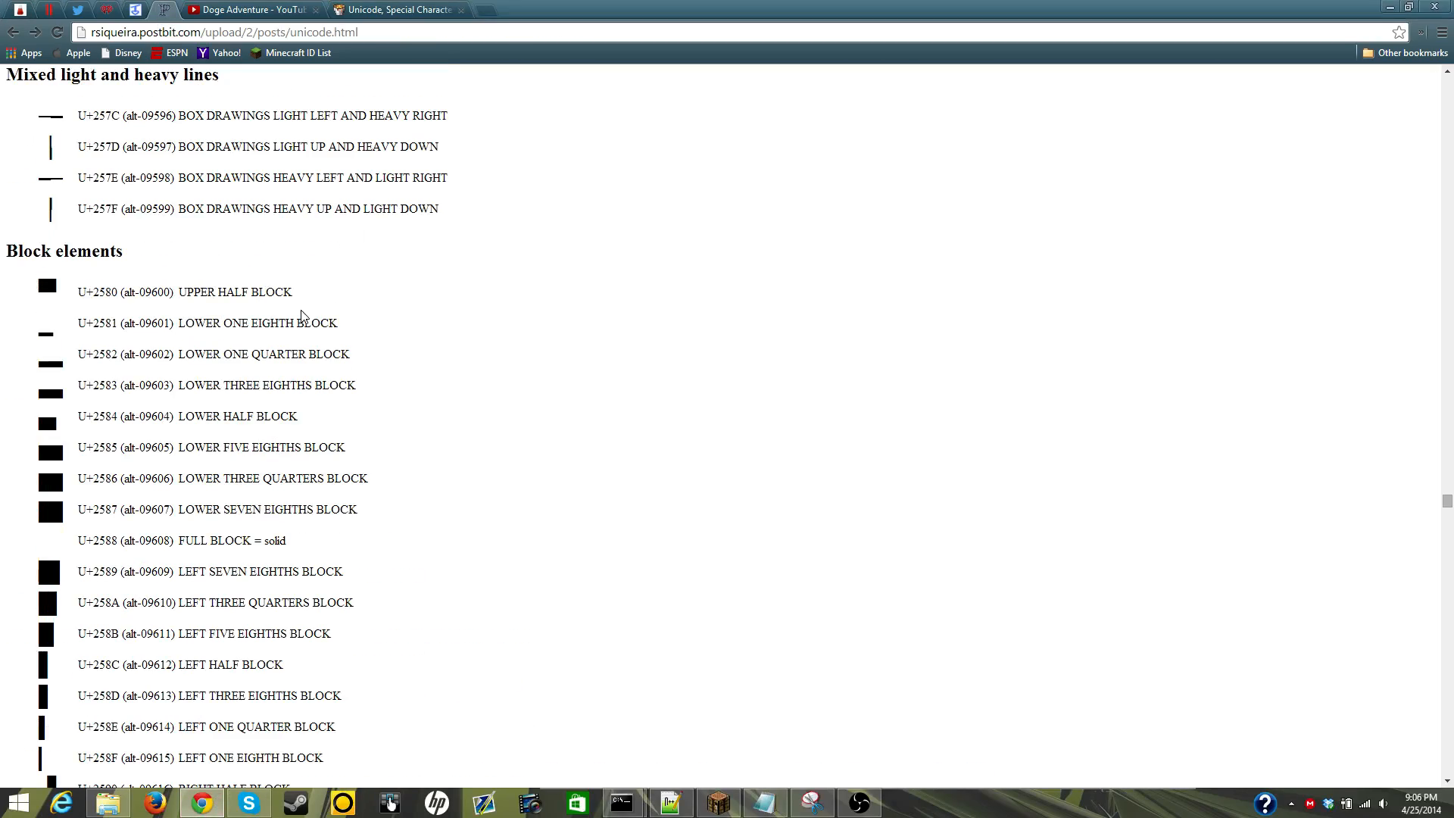
scroll(530, 378, "up", 20)
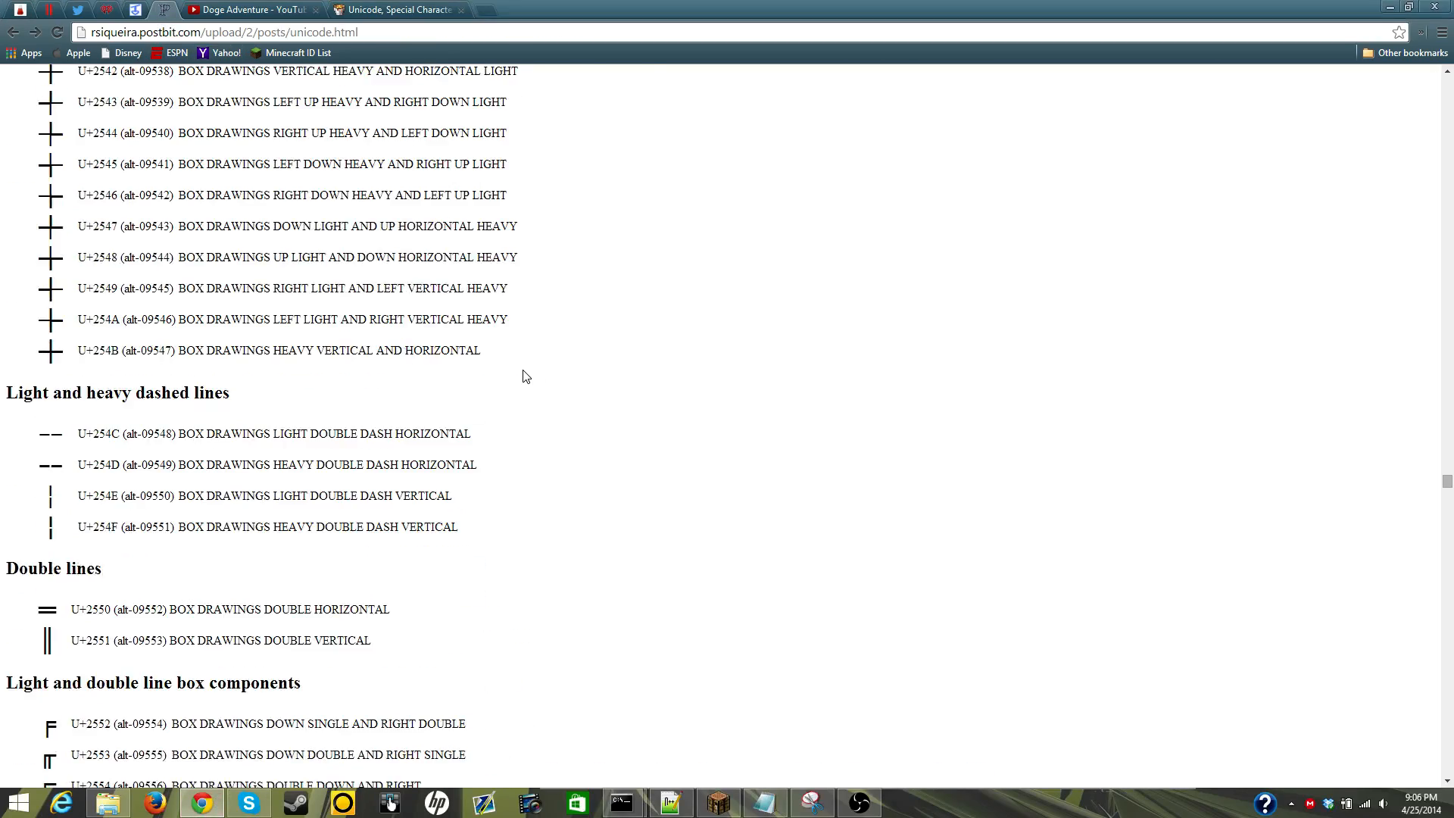
mouse_move(1450, 477)
left_mouse_down()
mouse_move(1421, 218)
mouse_move(1449, 387)
mouse_move(1447, 564)
left_mouse_up()
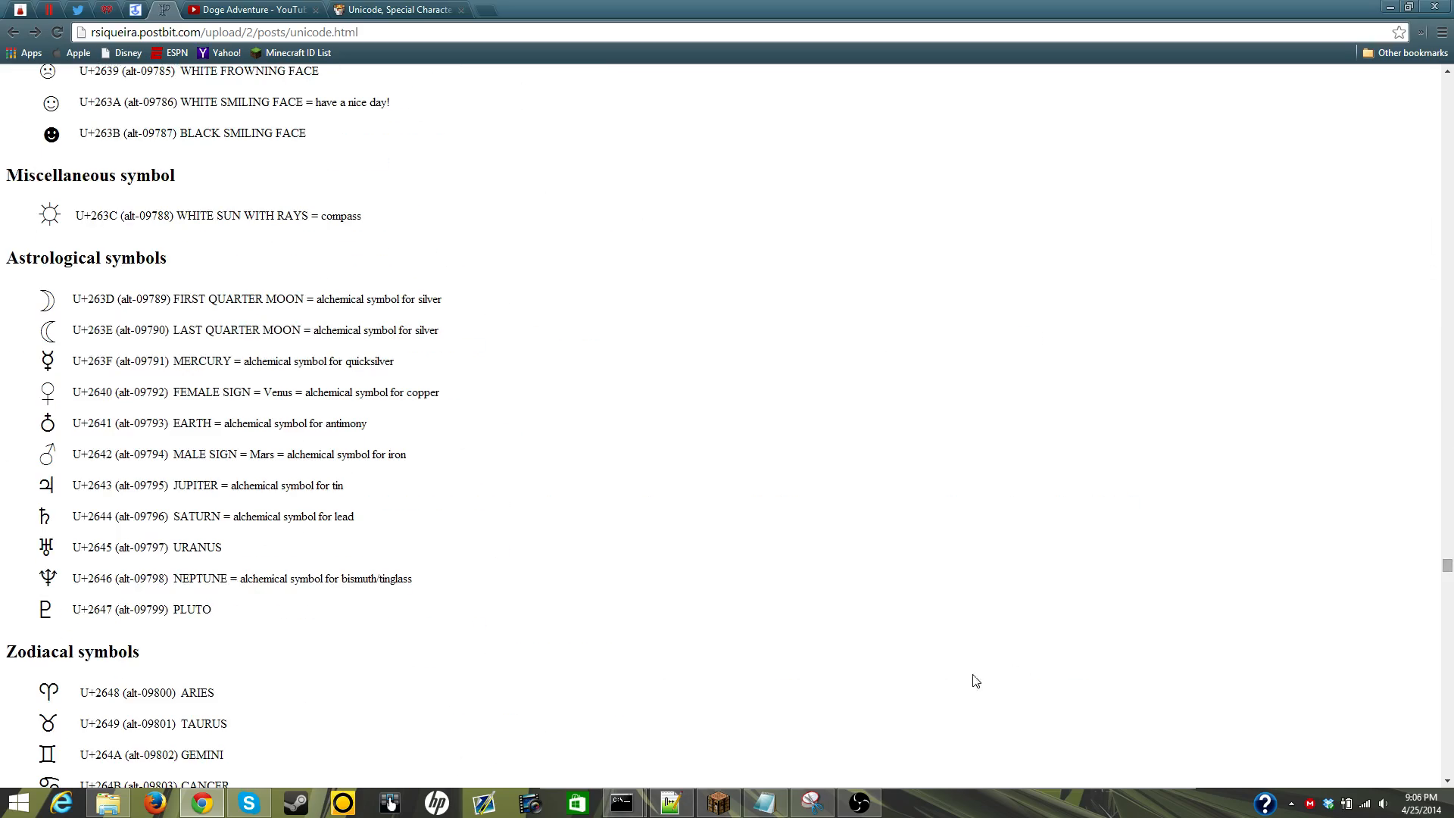
Step: View the beginning of book.txt in Notepad and return to config.yml in Notepad++
left_click(764, 804)
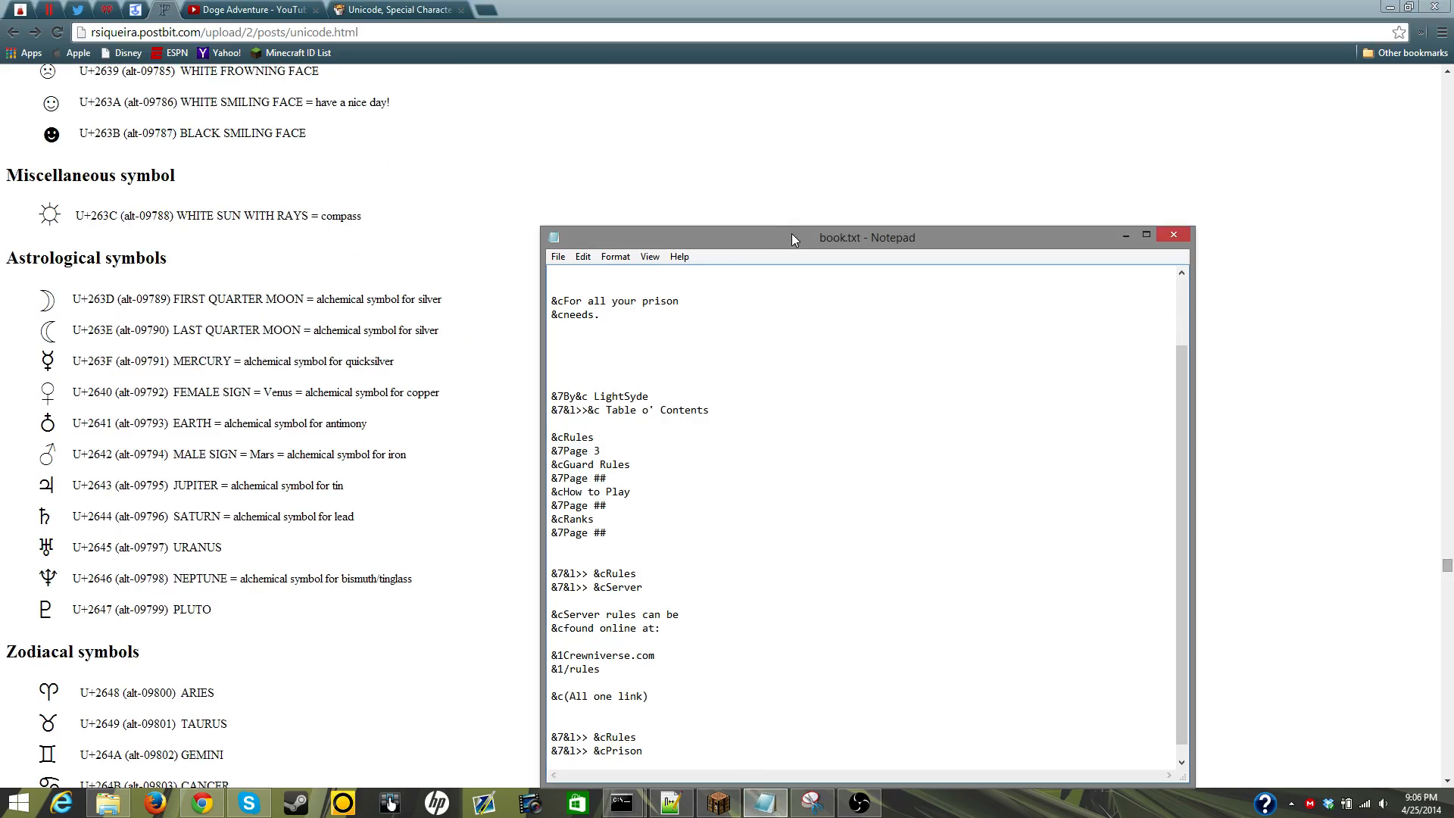
left_click_drag(791, 231, 668, 76)
scroll(746, 306, "up", 2)
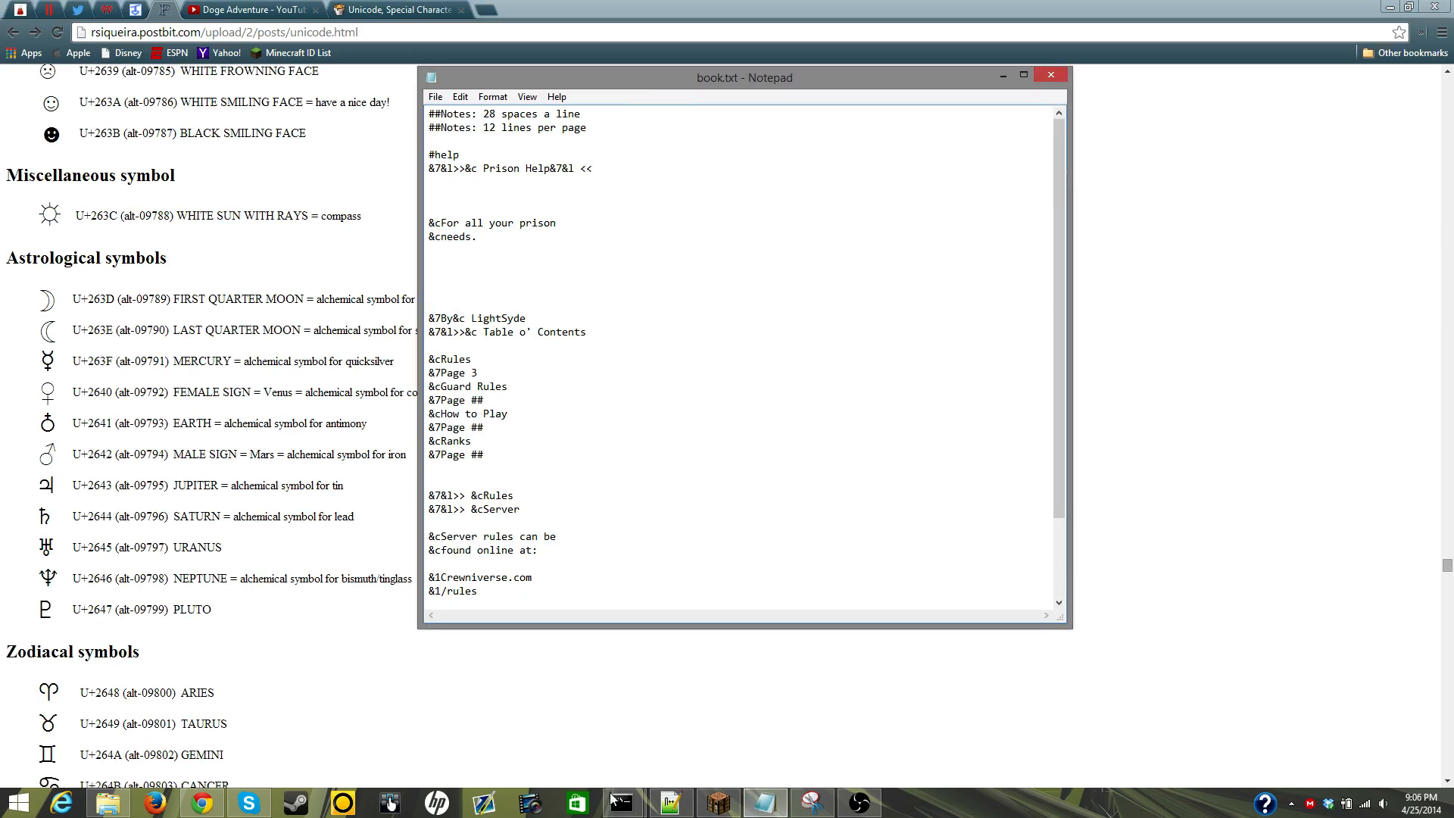
left_click(685, 801)
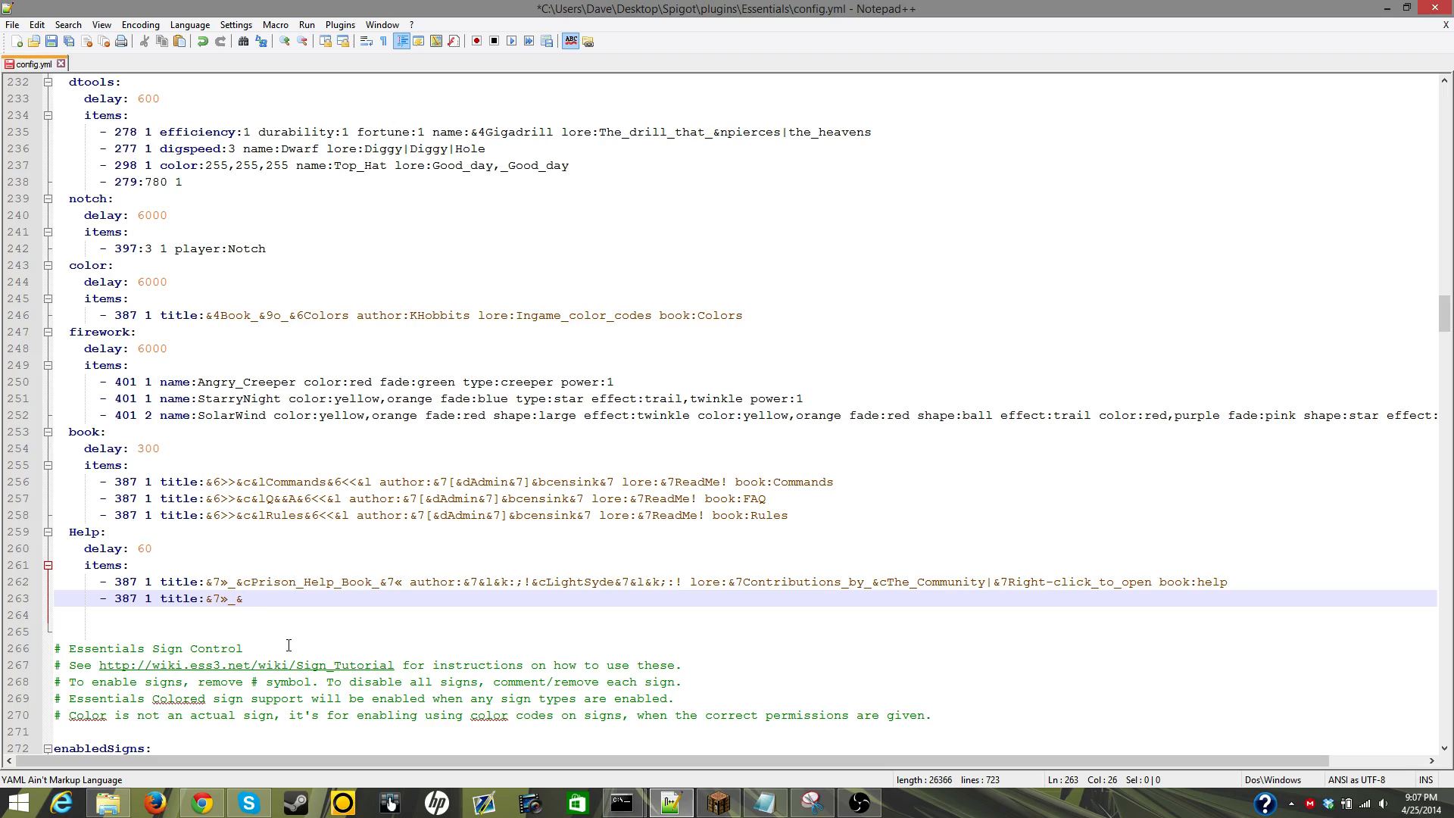
Step: Complete the new item's title as &7»_&cPrison_Help_Book_&7«, copying the closing « from the item line above
type("cPrison")
key("BackSpace")
key("BackSpace")
key("BackSpace")
type("son_Help_Book_&7")
key("Up")
key("shift+Left")
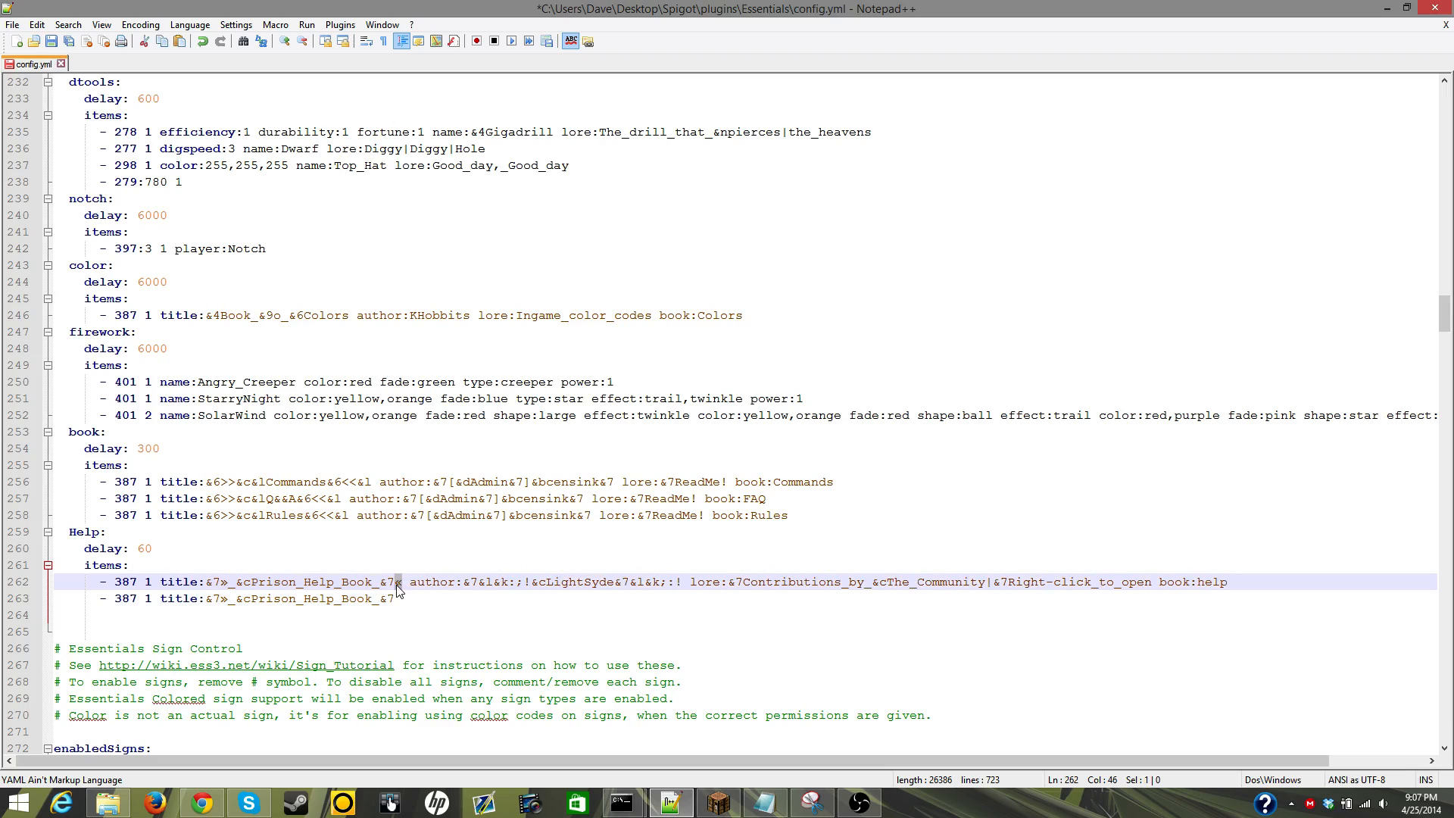
key("ctrl+c")
key("Down")
key("ctrl+v")
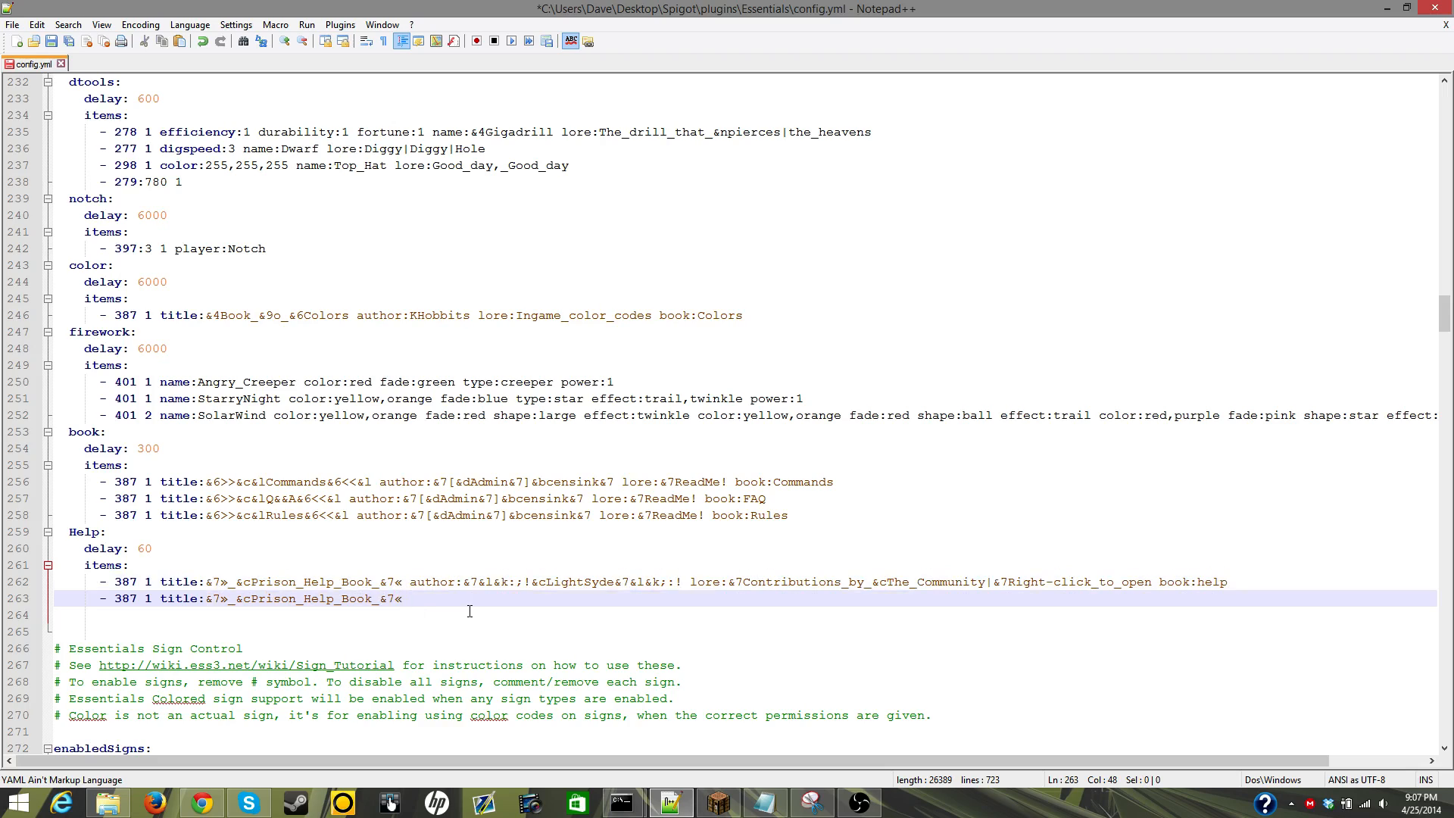
Step: Examine the title, author, lore and book fields of the Help kit's two item lines by highlighting them
left_click_drag(206, 582, 210, 599)
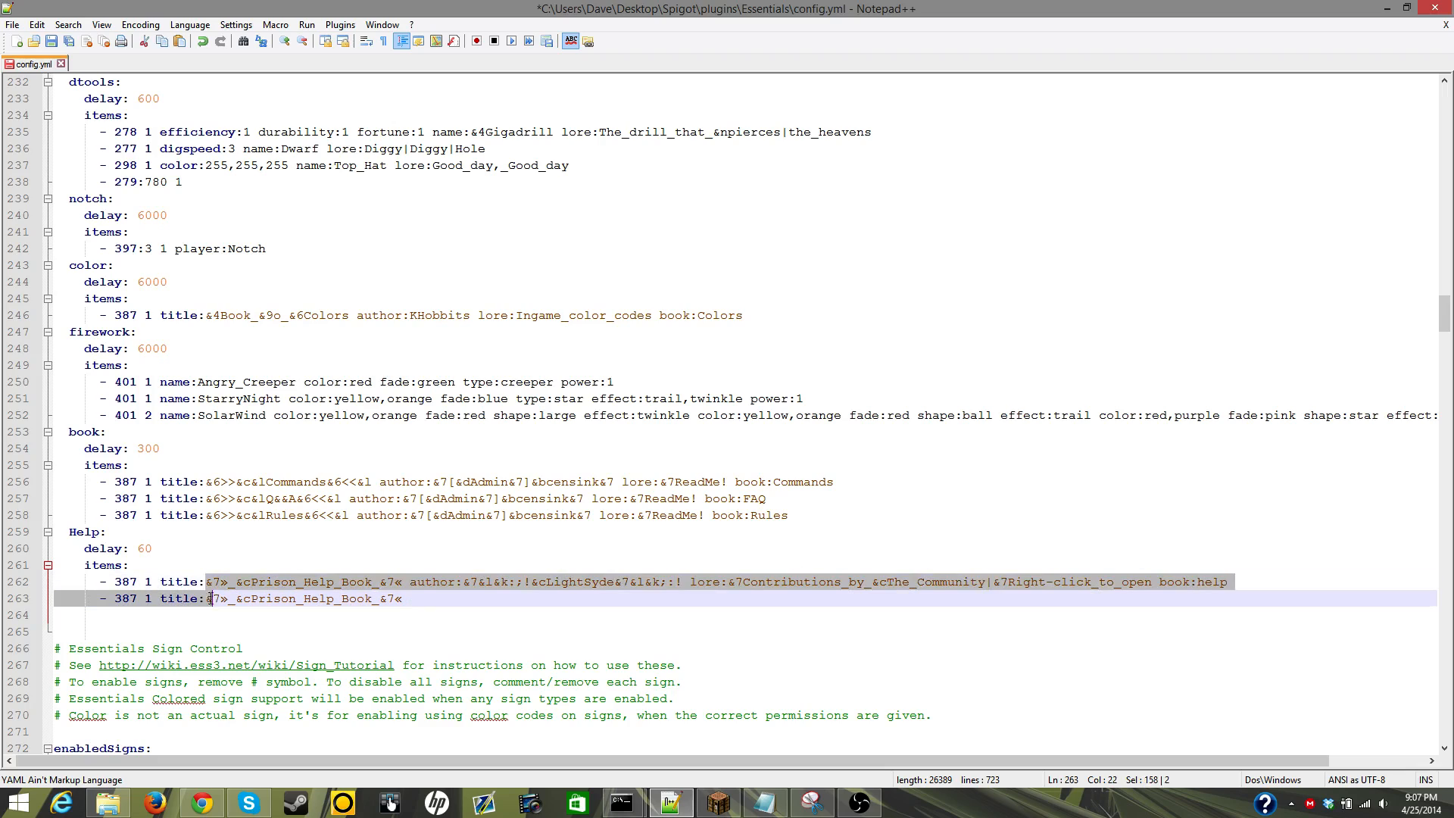
left_click(206, 598)
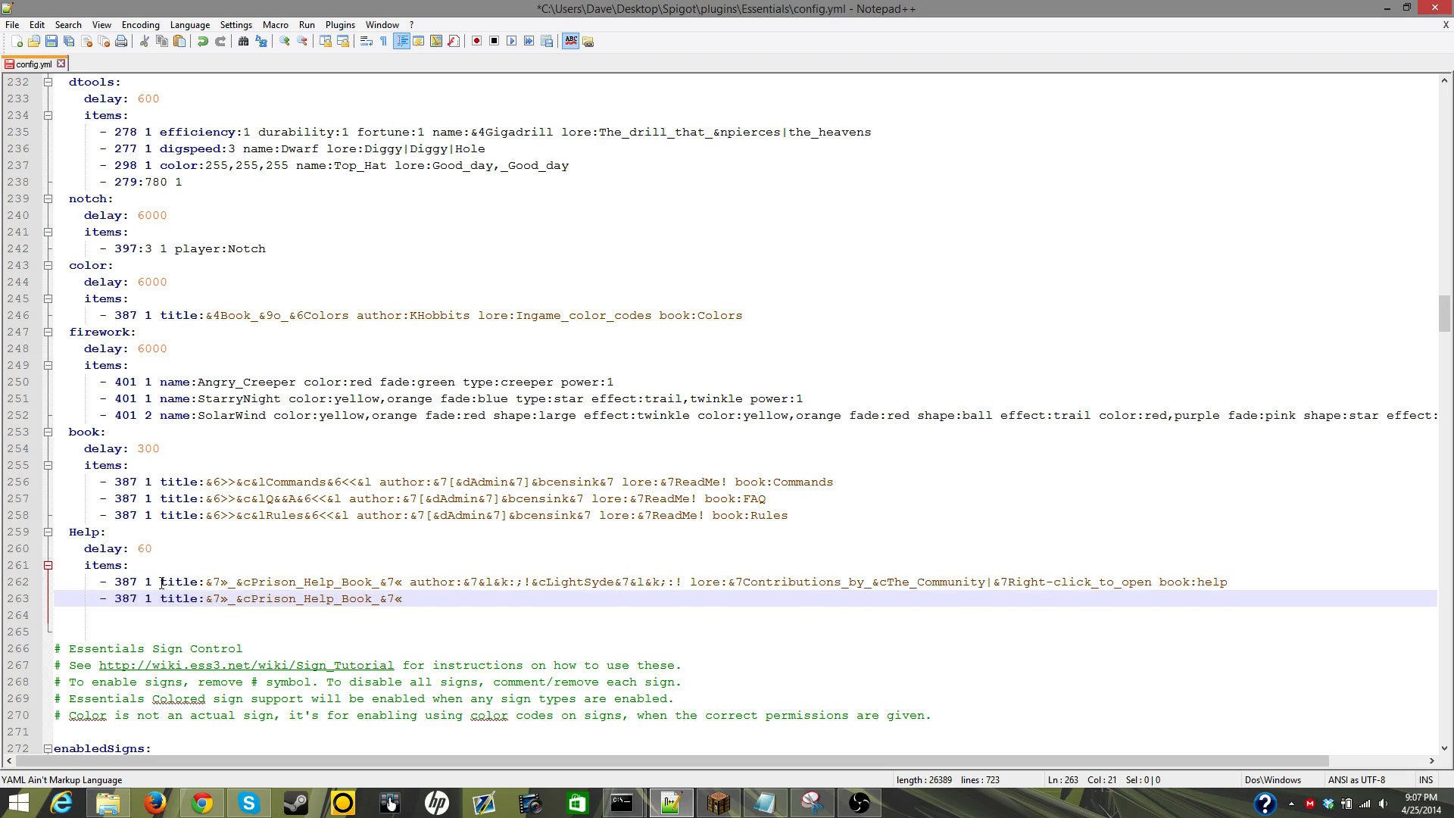
key("Up")
left_click(92, 565)
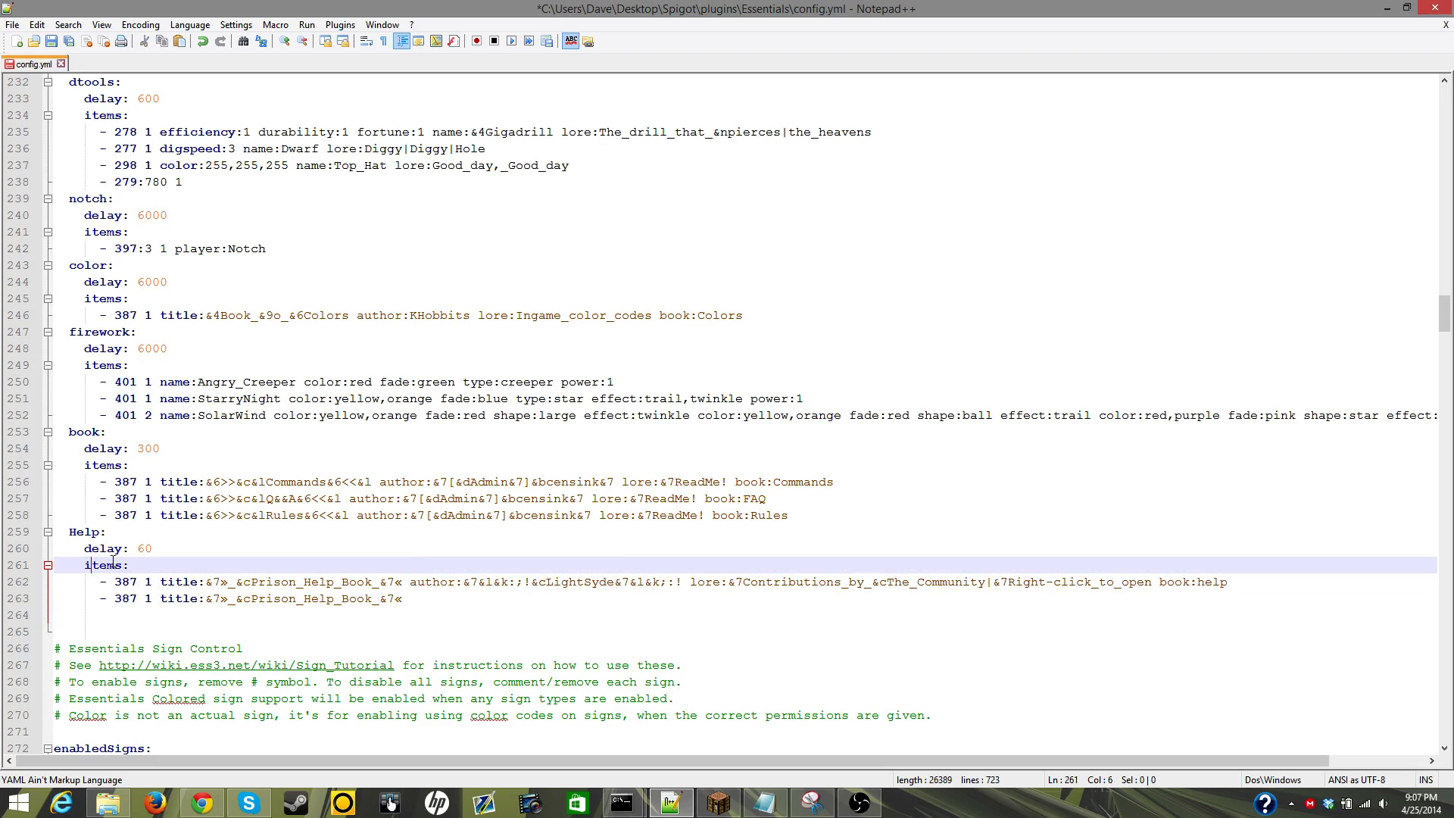
left_click(206, 598)
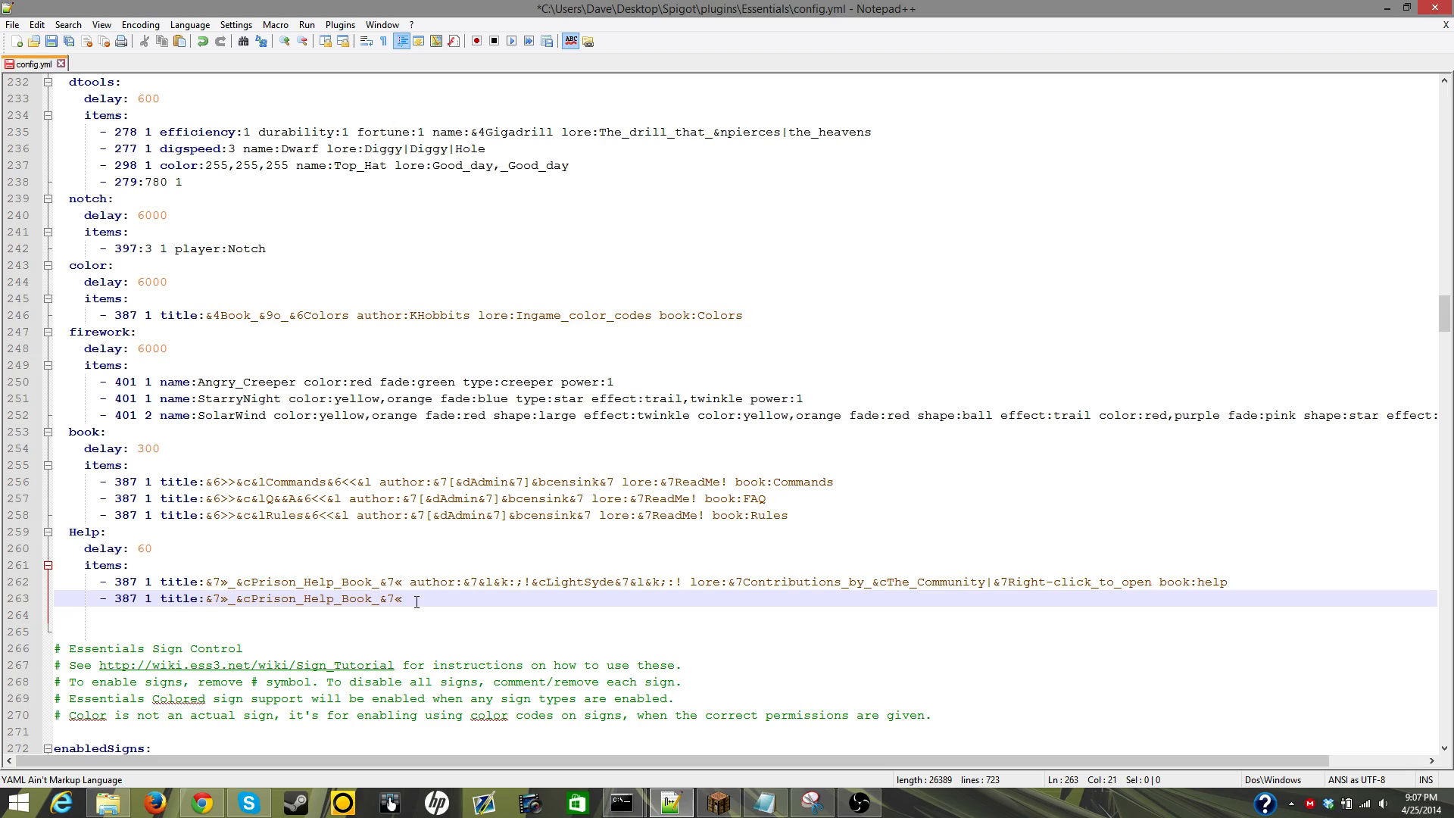
left_click_drag(415, 598, 175, 597)
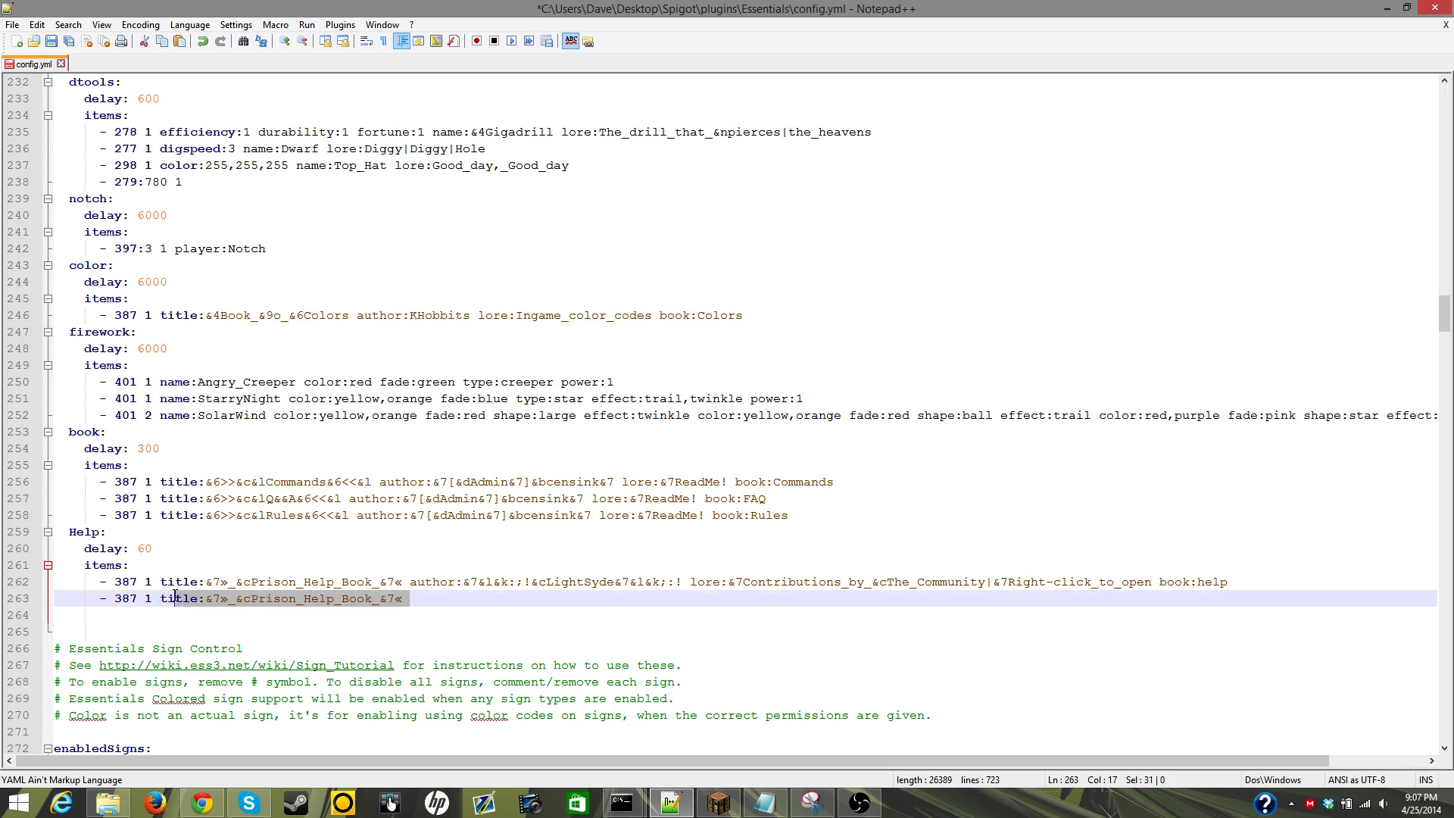
left_click(411, 581)
left_click_drag(411, 581, 680, 580)
left_click(680, 580)
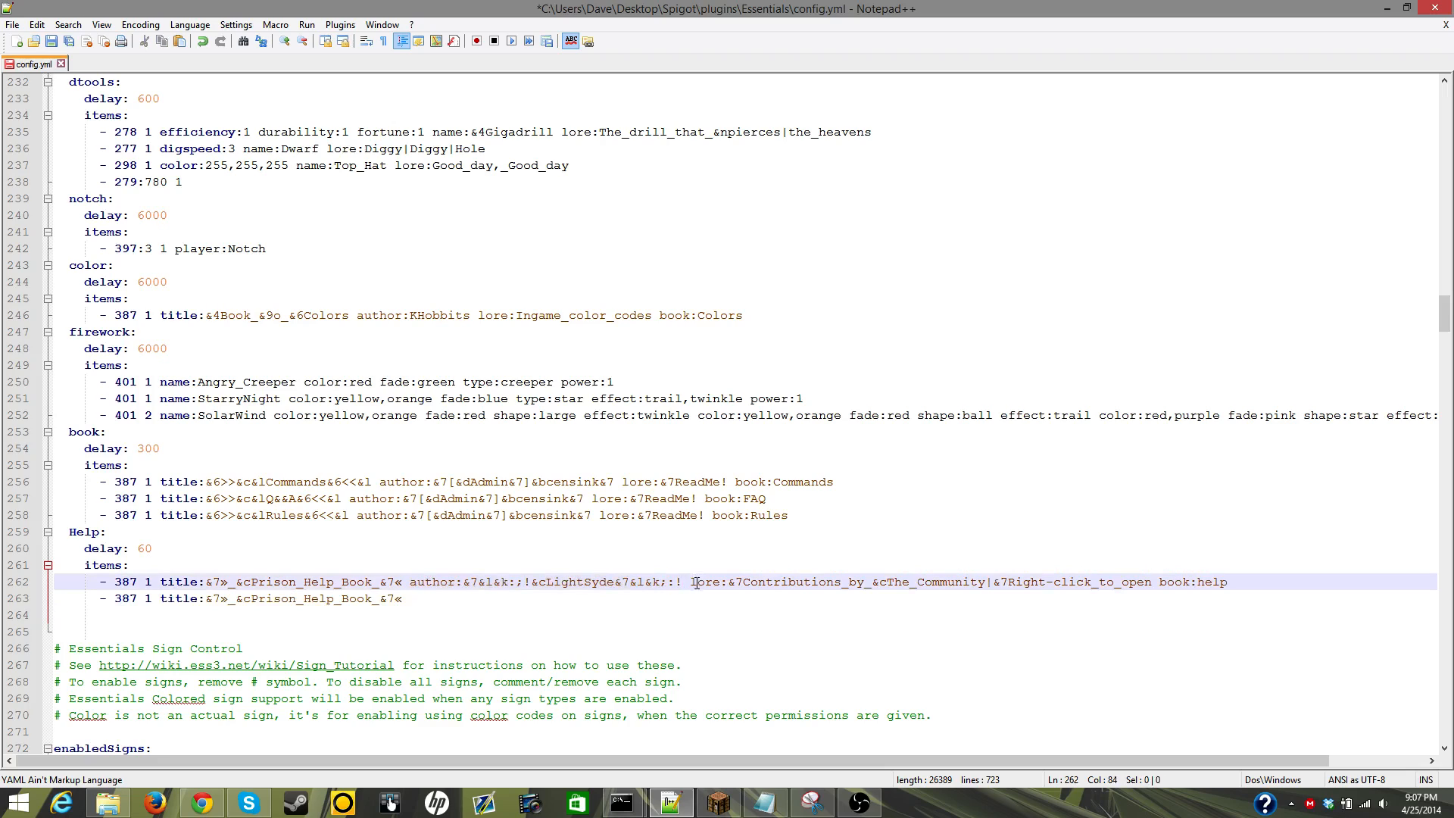
left_click(386, 598)
double_click(375, 598)
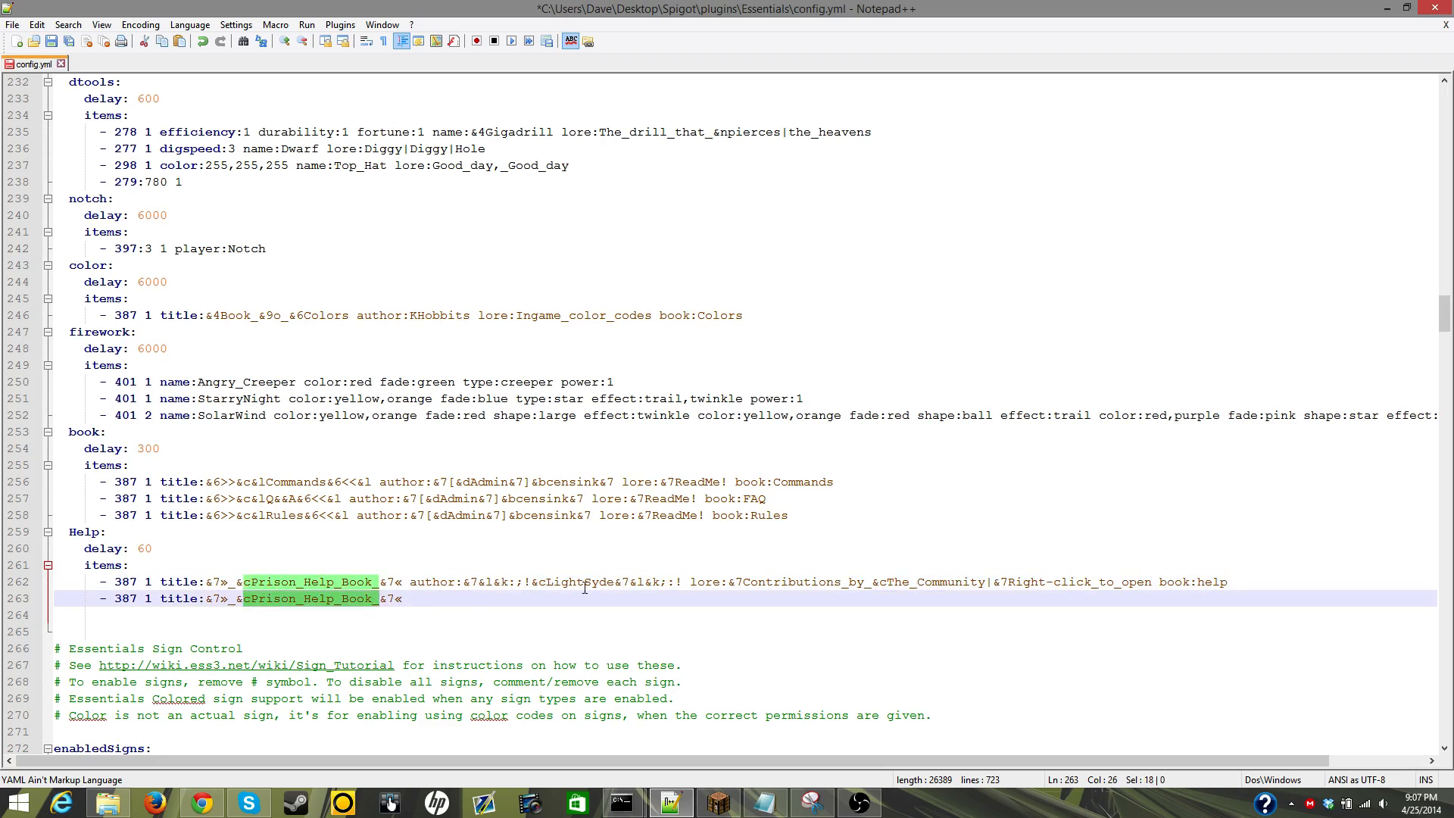
left_click_drag(685, 582, 1229, 586)
key("Down")
left_click(1166, 630)
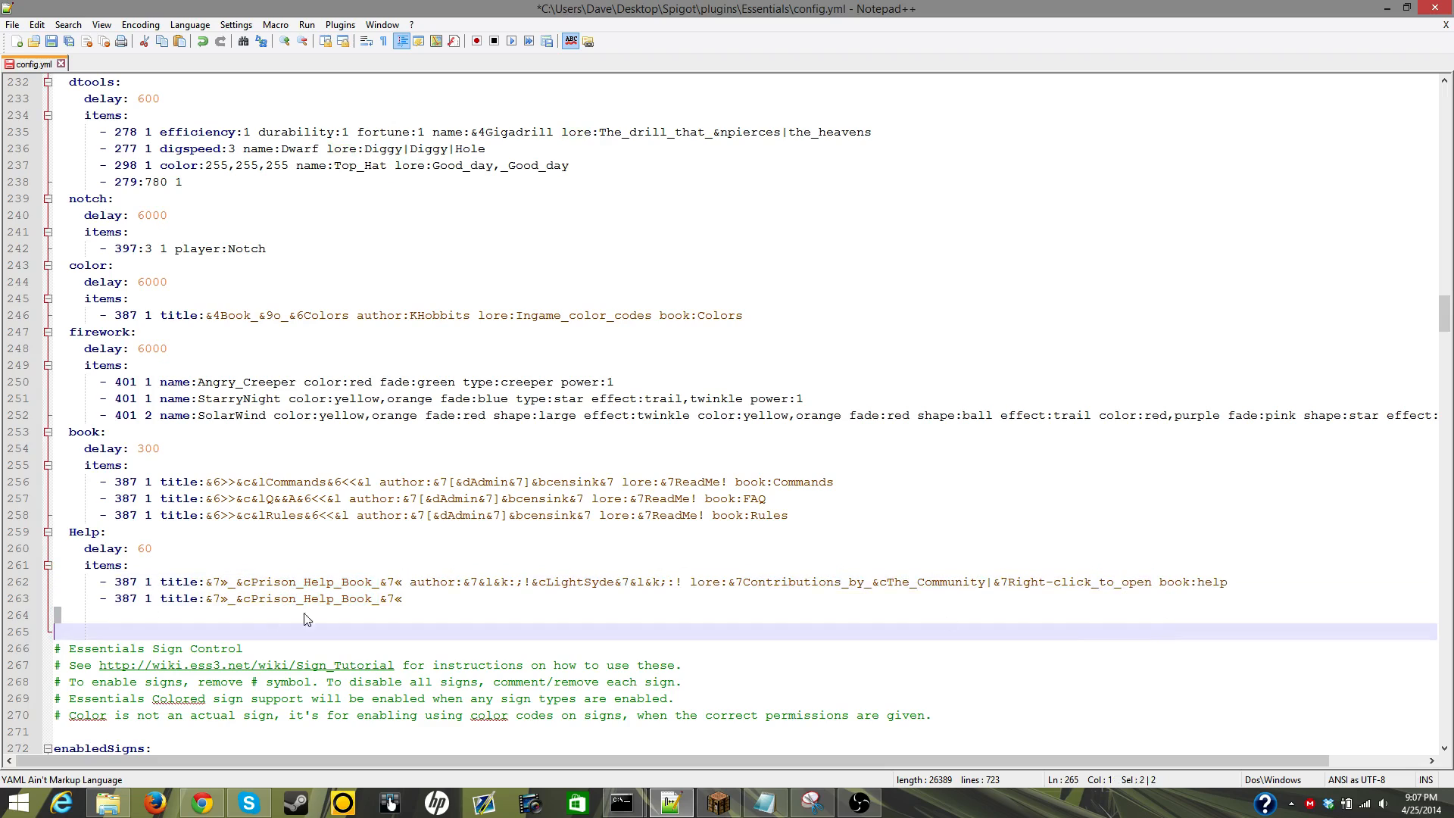
Step: Add an author field to the new Help item, with the codes &7&l&k;:!&c in front of the author's nickname
left_click(422, 598)
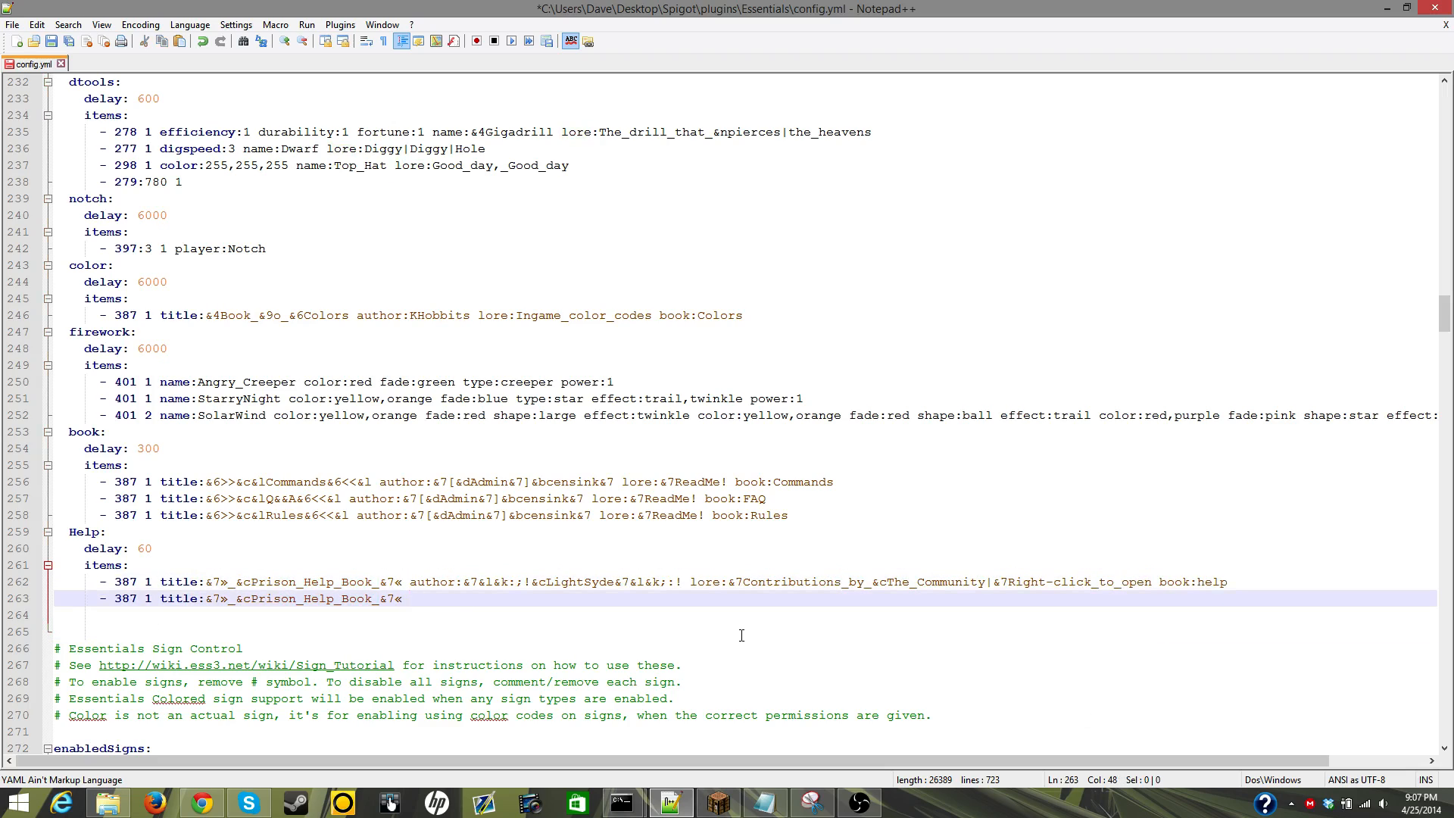
type("author")
type("???")
key("BackSpace")
key("BackSpace")
key("BackSpace")
type("&7")
type("^l")
type("^")
key("BackSpace")
type("&k;:1&c")
type("LightSyde")
left_click(487, 597)
key("BackSpace")
type("!")
left_click_drag(528, 597, 456, 600)
left_click(519, 599)
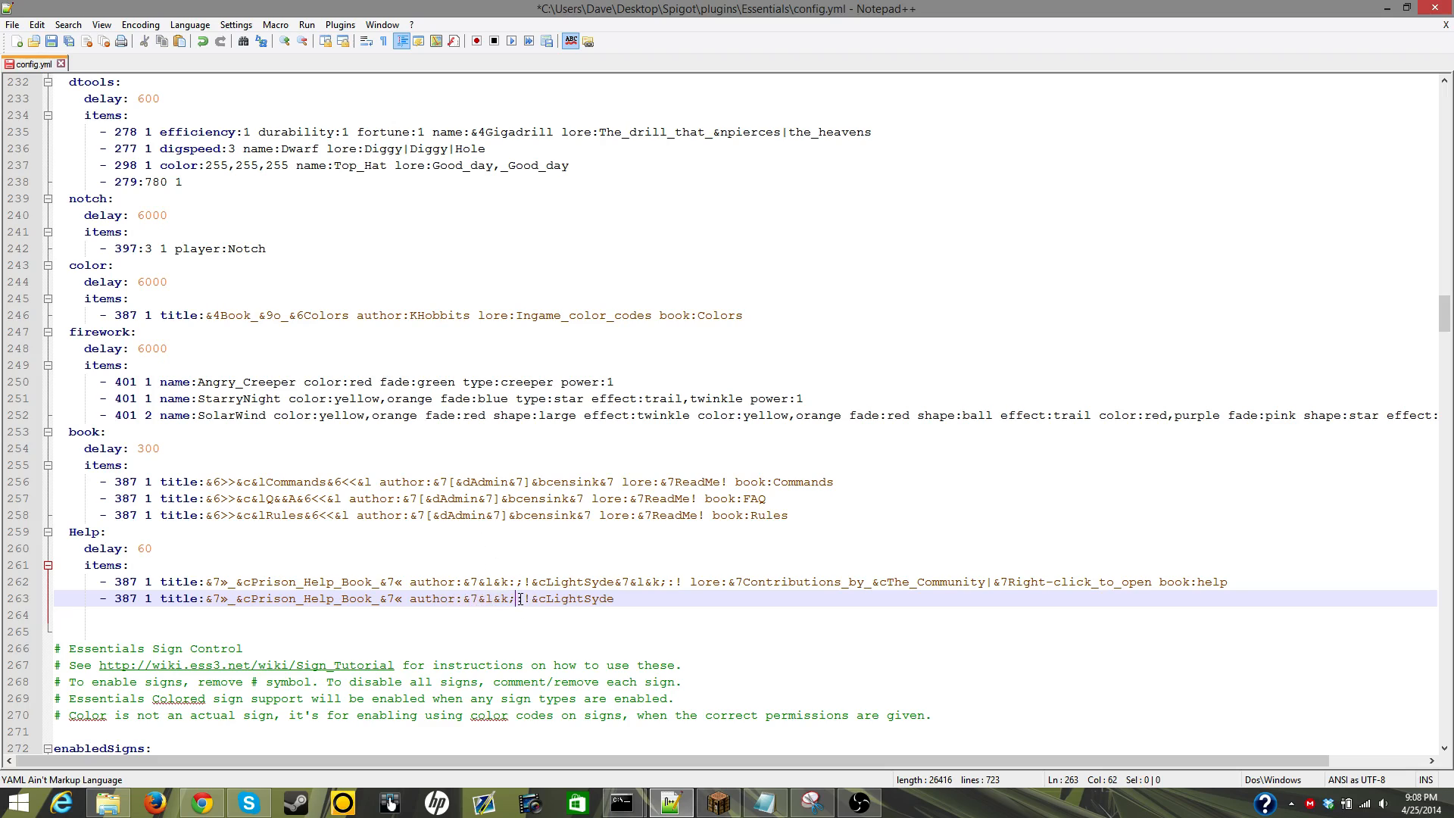
Step: Copy the &7&l&k;:! codes from before the author's nickname and append them after it
left_click(666, 593)
left_click_drag(532, 598, 463, 599)
key("ctrl+c")
key("End")
key("ctrl+v")
Step: Add a lore field to the new Help item reading &7Contributions_by_&cThe_Community|
type("lore")
type(":77")
key("BackSpace")
key("BackSpace")
type("&7Contributions")
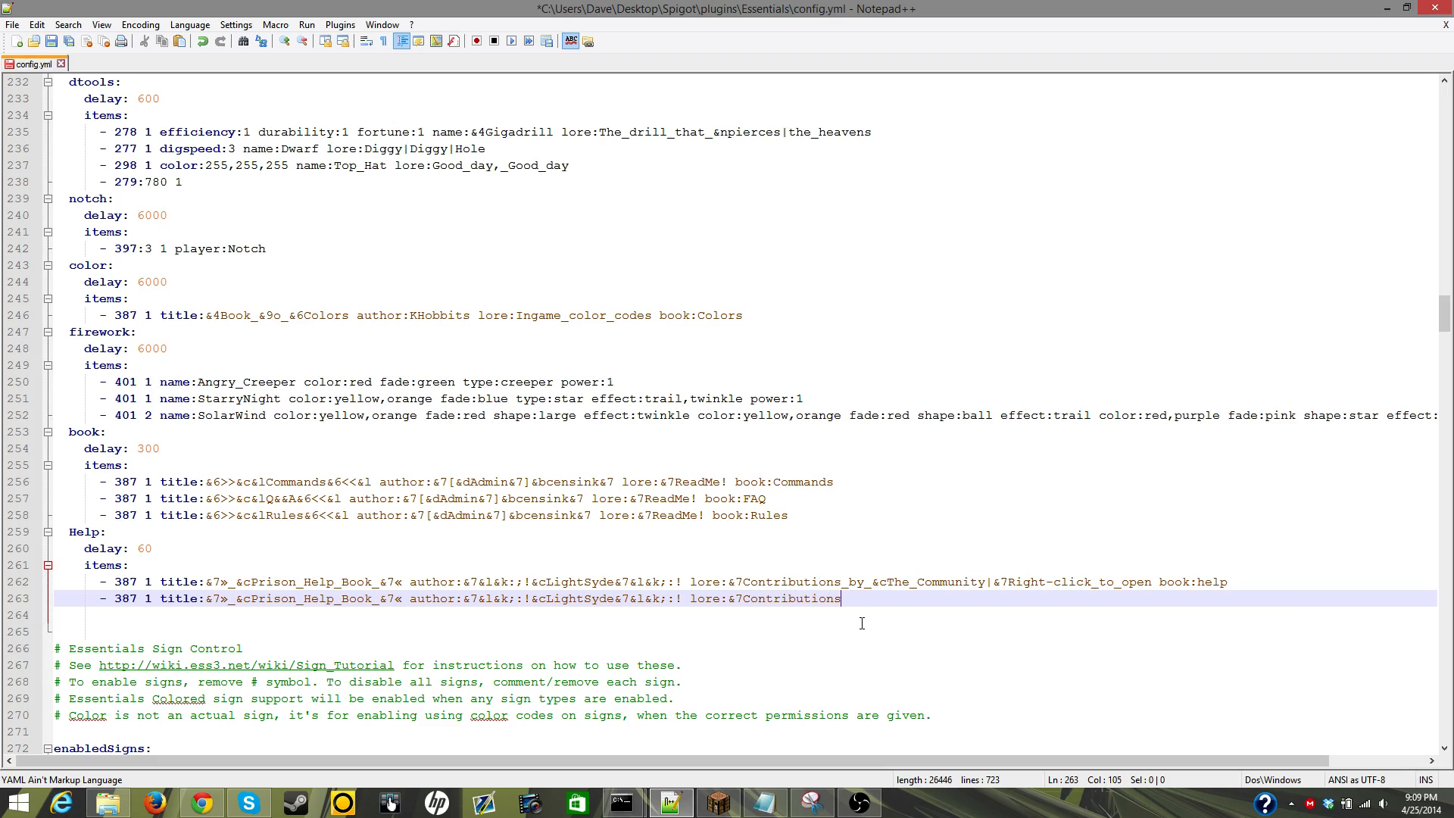
type("_by_&cThe C")
key("BackSpace")
key("BackSpace")
type("_Community|")
Step: Add &7Right-click_to_open as the second lore line and start the book: field after it
type("&7Right-clic")
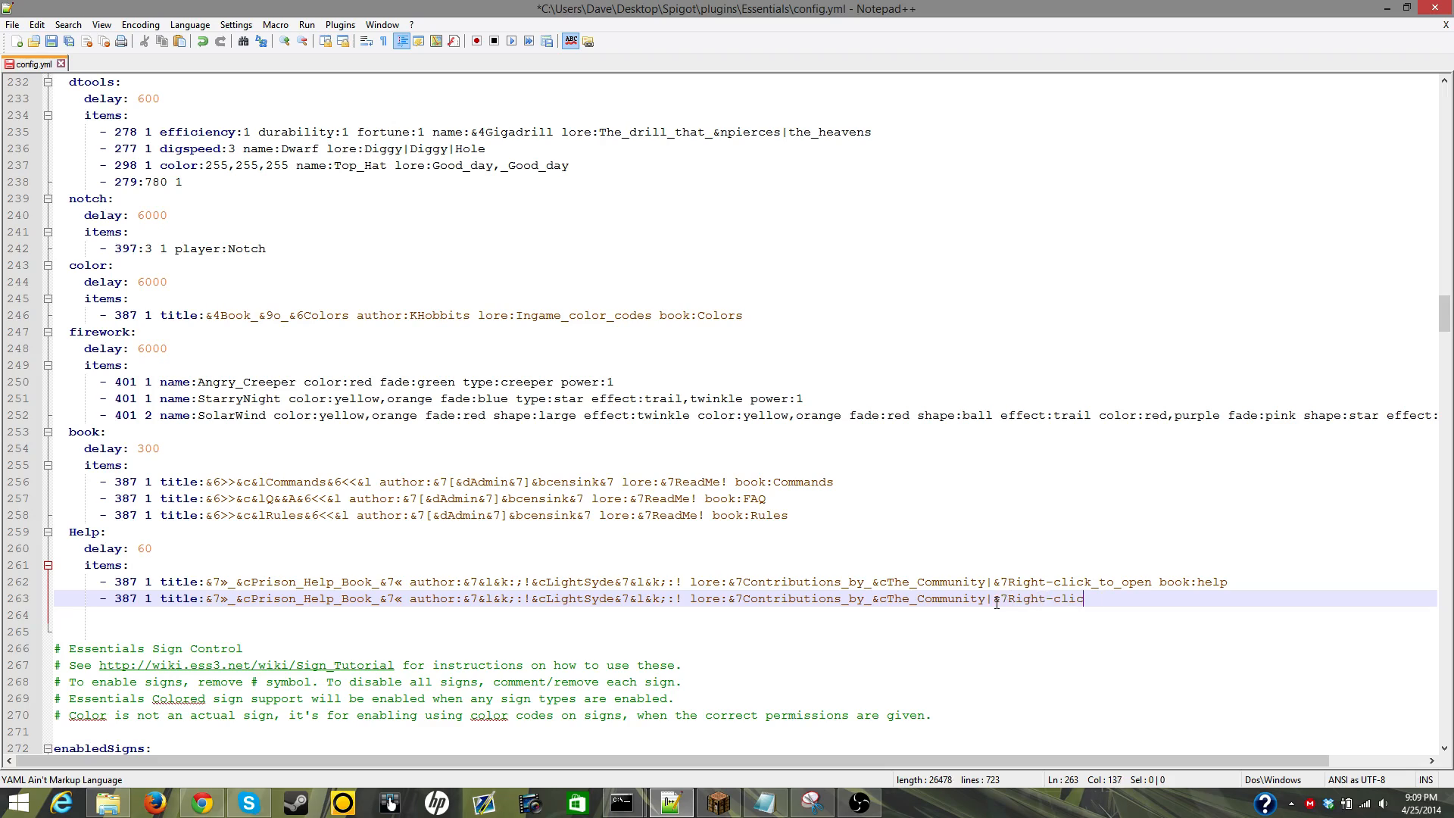
type("k _")
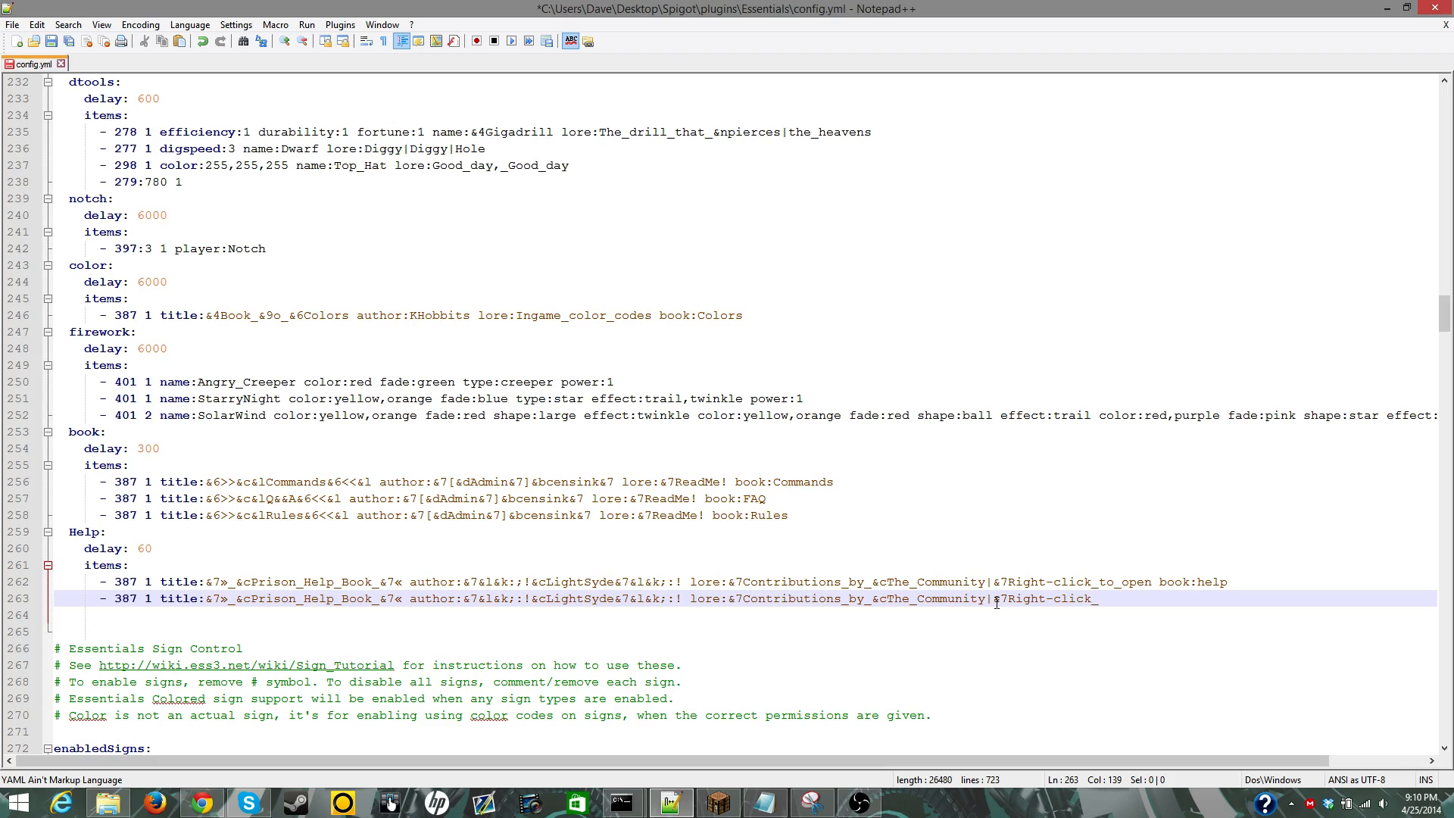
type("to_open book:")
Step: Bring up book.txt in Notepad, minimize the Snipping Tool, and highlight the #help heading
left_click(811, 803)
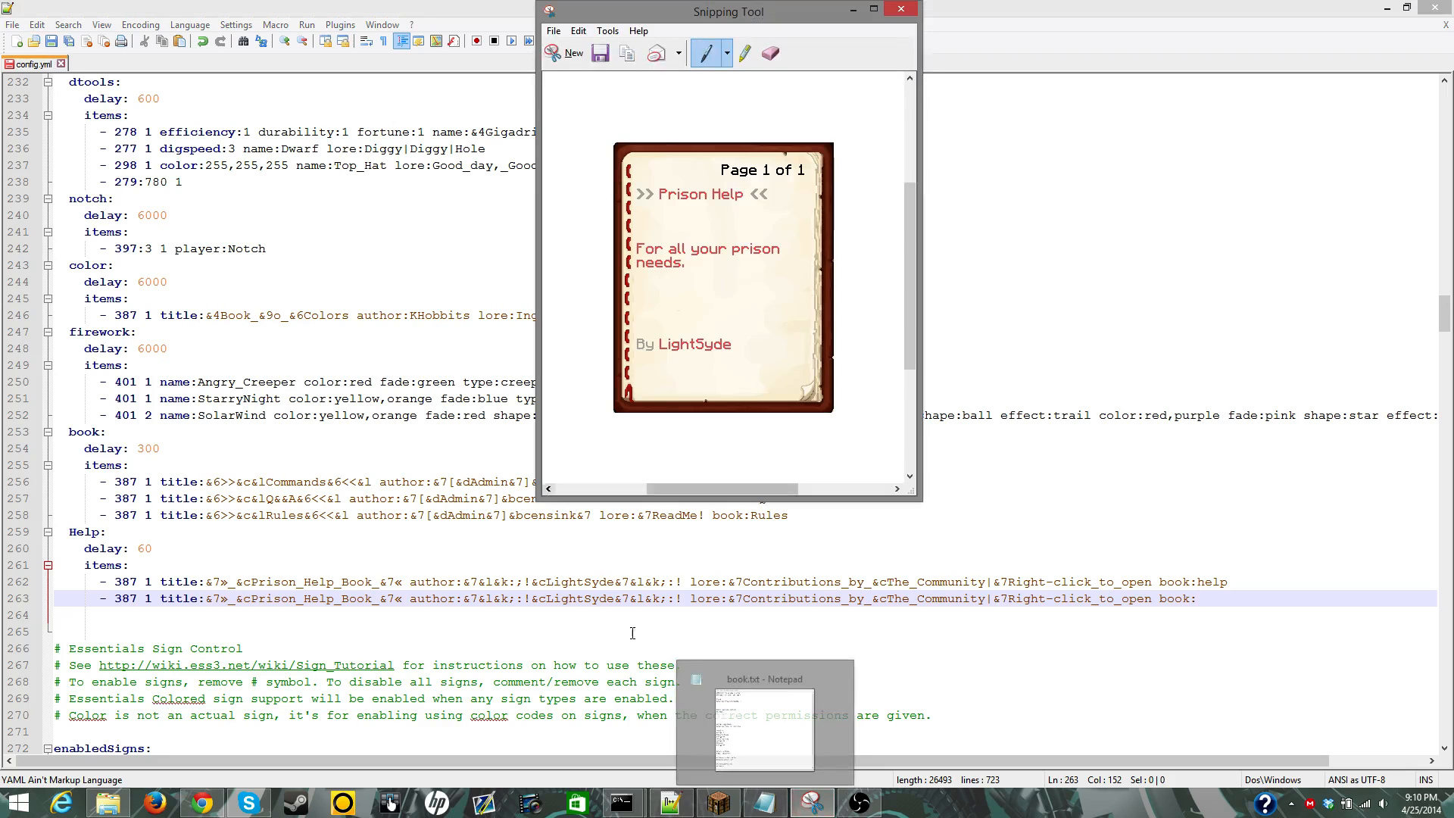
left_click(782, 795)
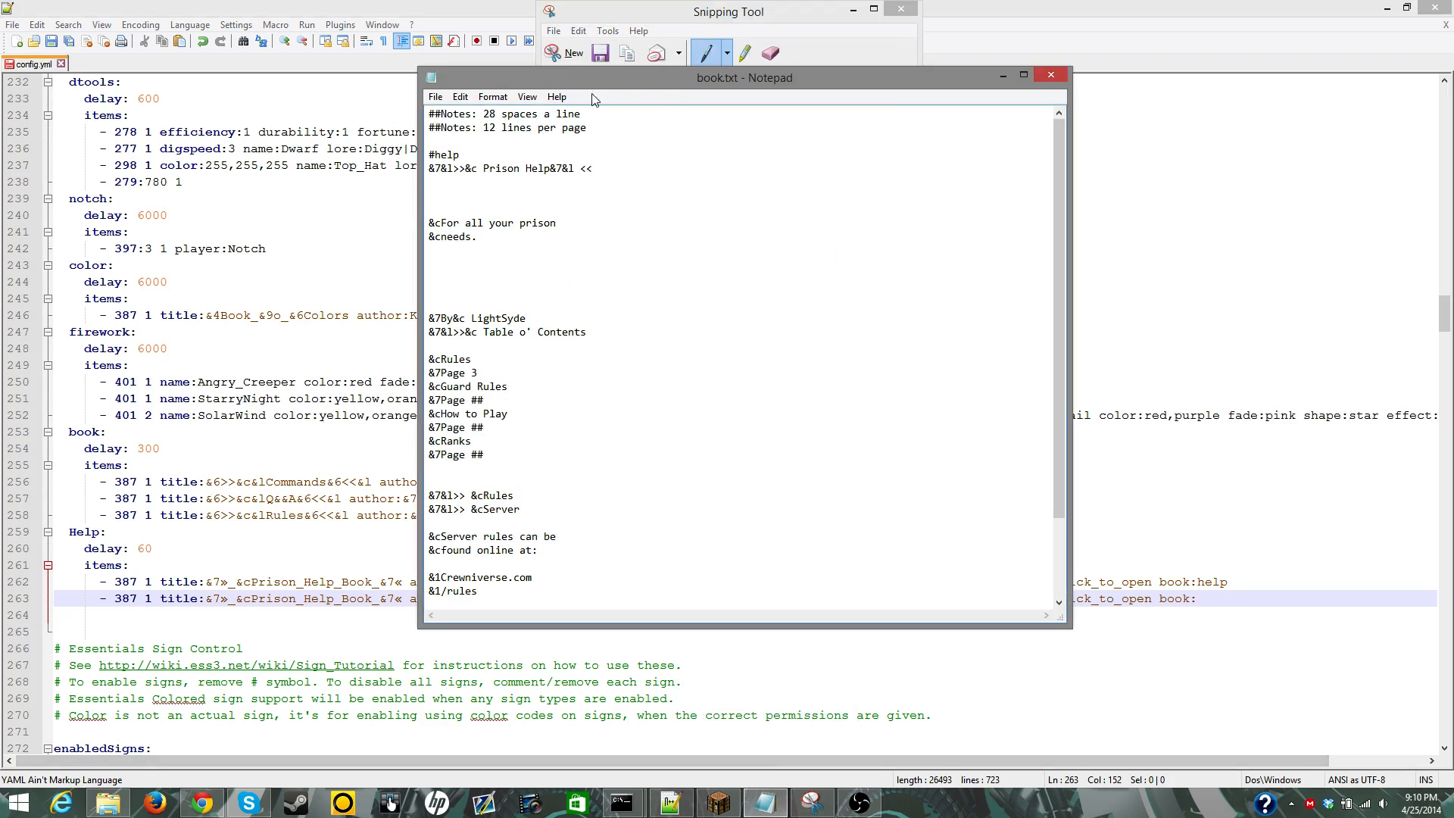
left_click(854, 9)
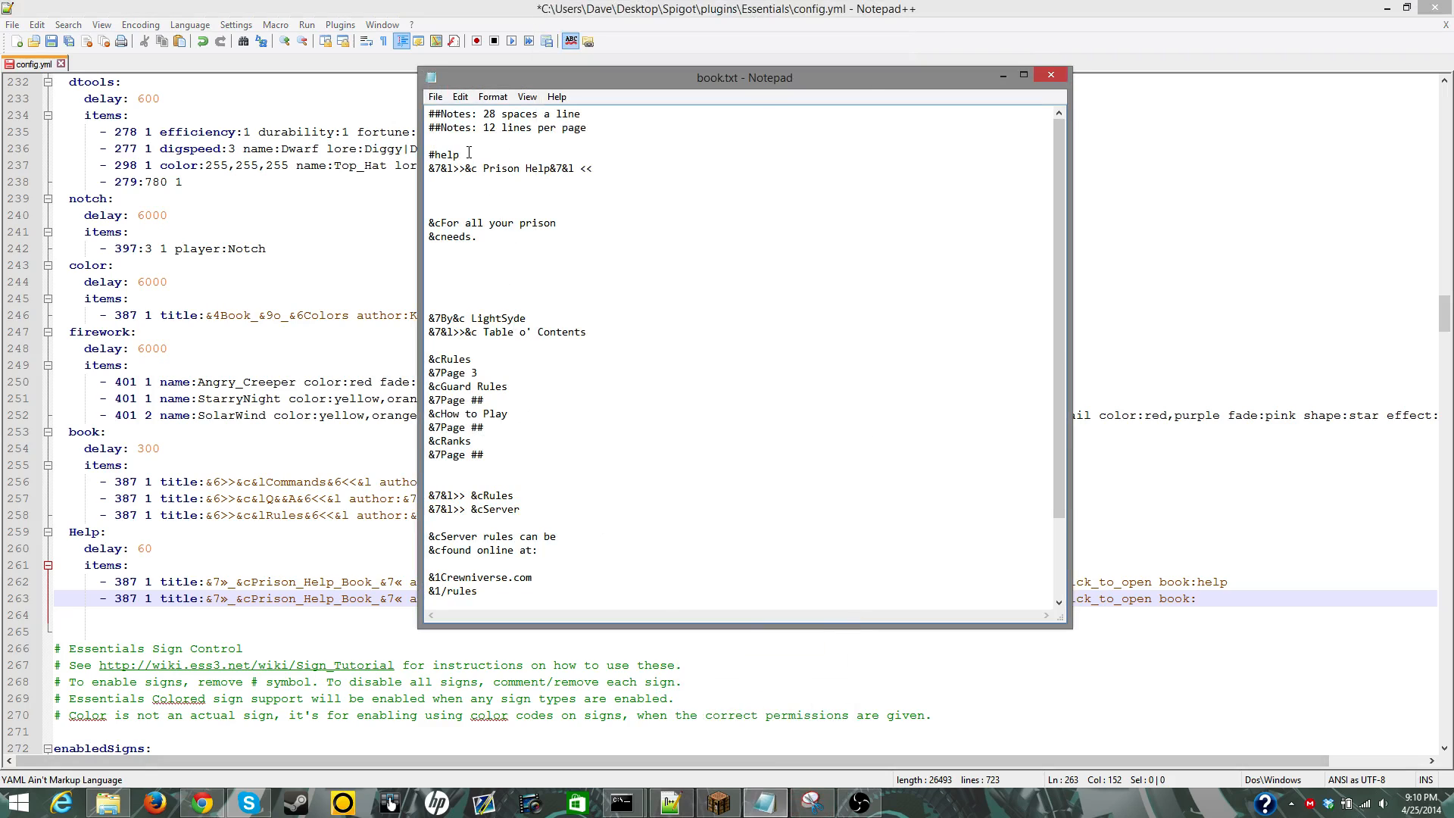
left_click_drag(461, 154, 429, 150)
left_click_drag(491, 84, 469, 113)
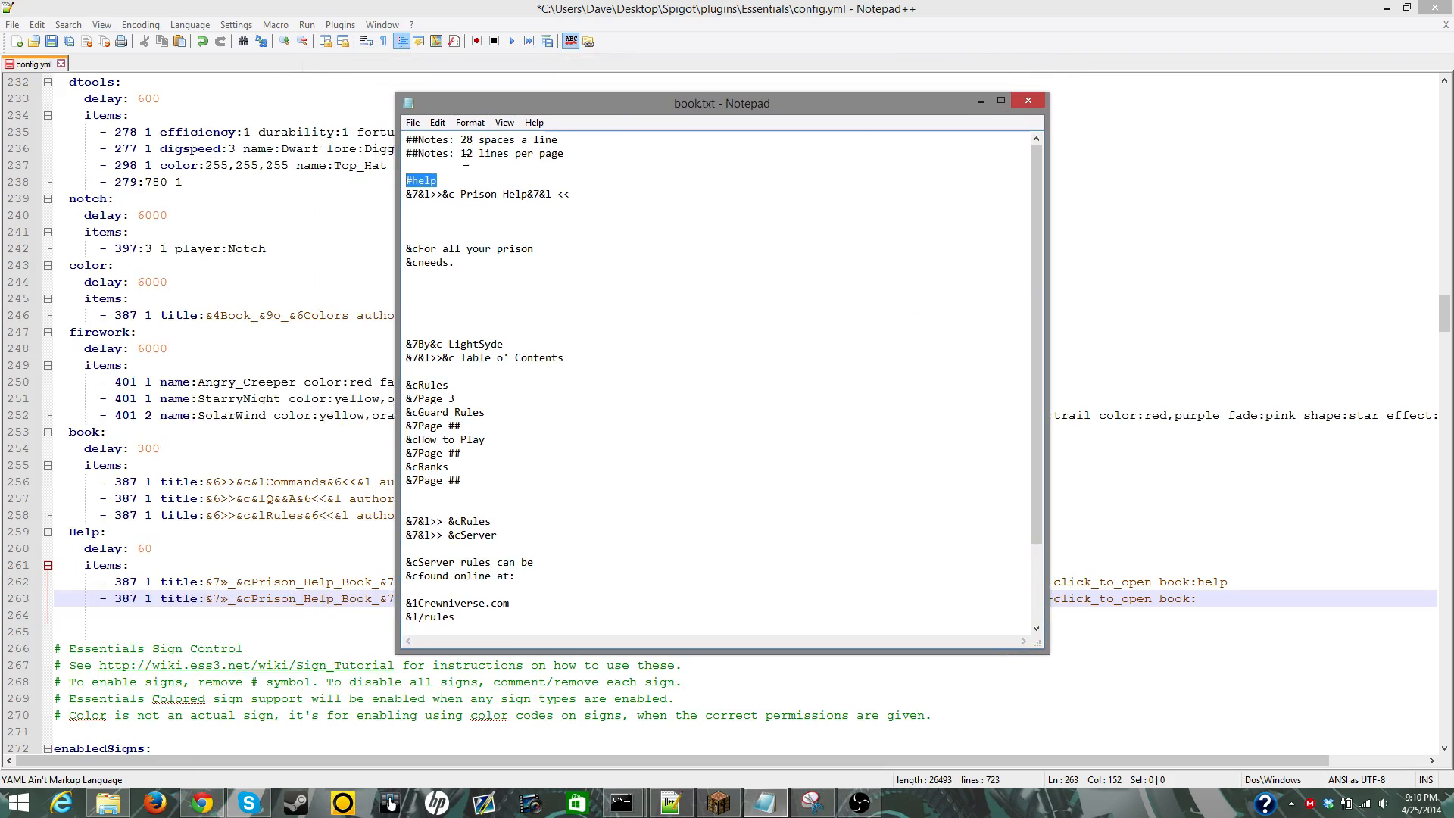
Step: Highlight the #help heading in book.txt again and return to config.yml in Notepad++
left_click(452, 178)
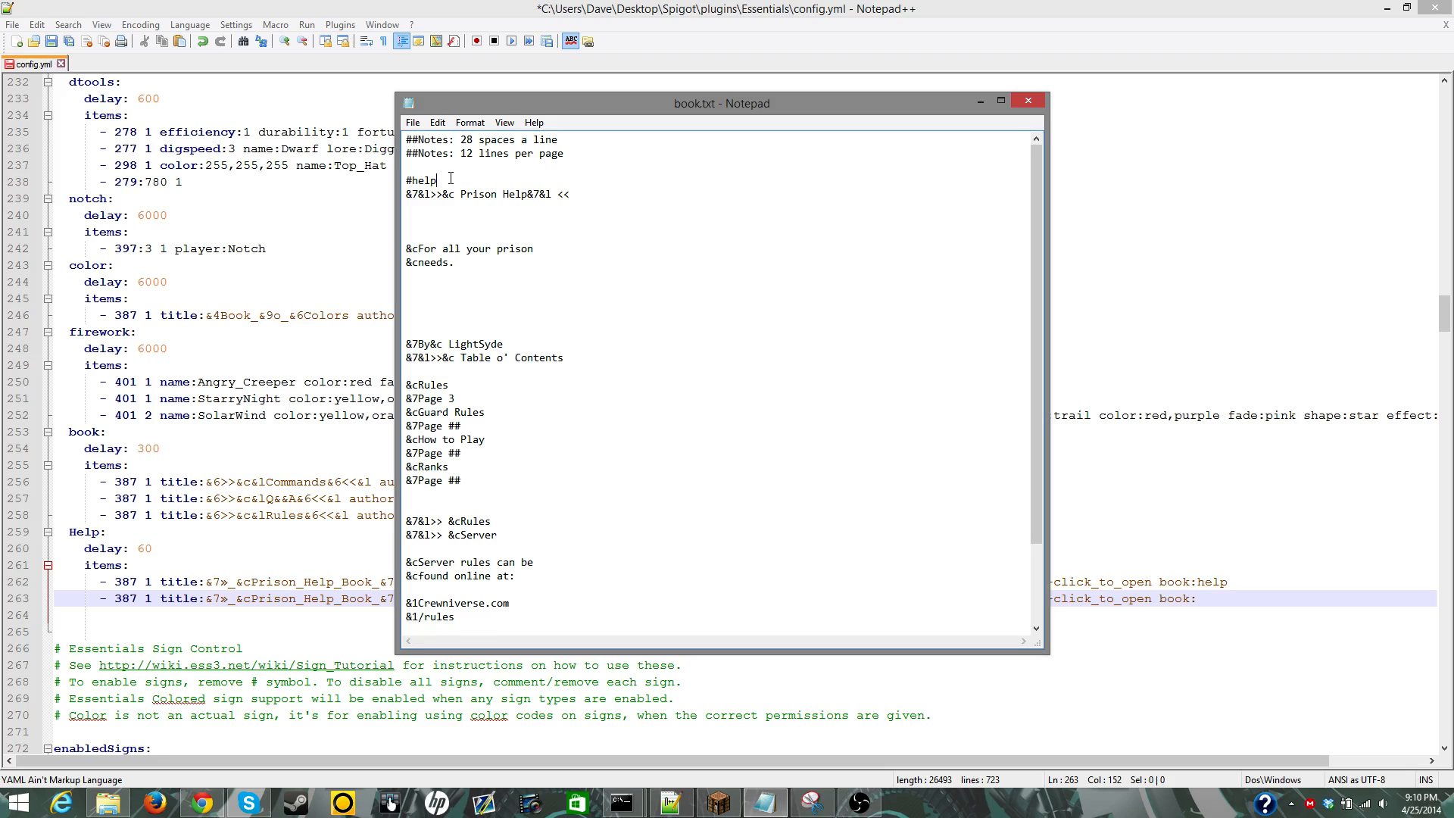
left_click_drag(450, 178, 392, 182)
left_click(1075, 248)
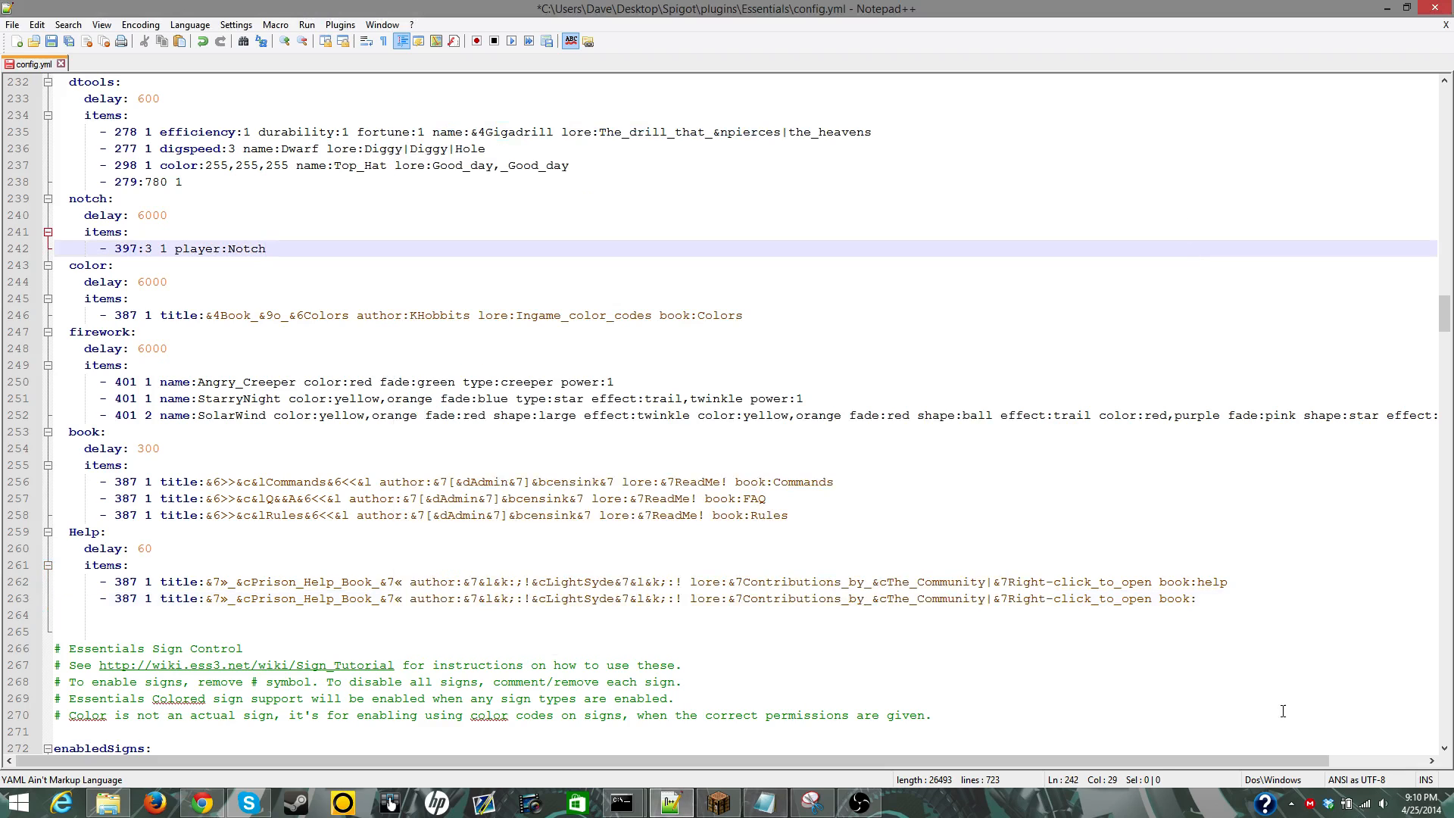
Step: Set the book field of the second Help item to help
left_click(1203, 599)
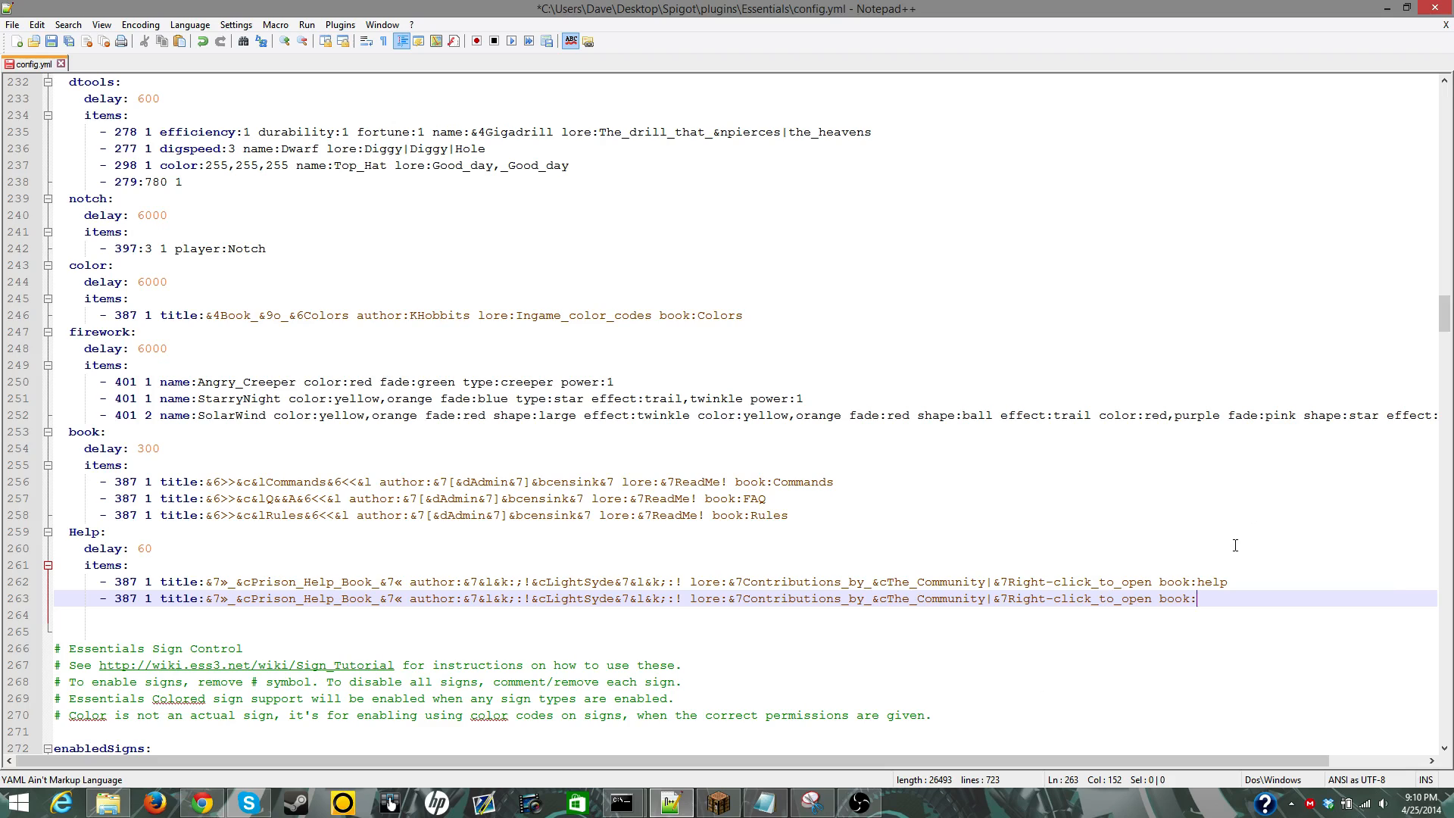
type("obsdfisbof")
key("BackSpace")
key("BackSpace")
key("BackSpace")
key("BackSpace")
key("BackSpace")
key("BackSpace")
key("BackSpace")
key("BackSpace")
key("BackSpace")
key("BackSpace")
type("help")
Step: Delete the duplicate second item in the Help kit together with its line, and save config.yml
left_click_drag(1239, 600, 30, 591)
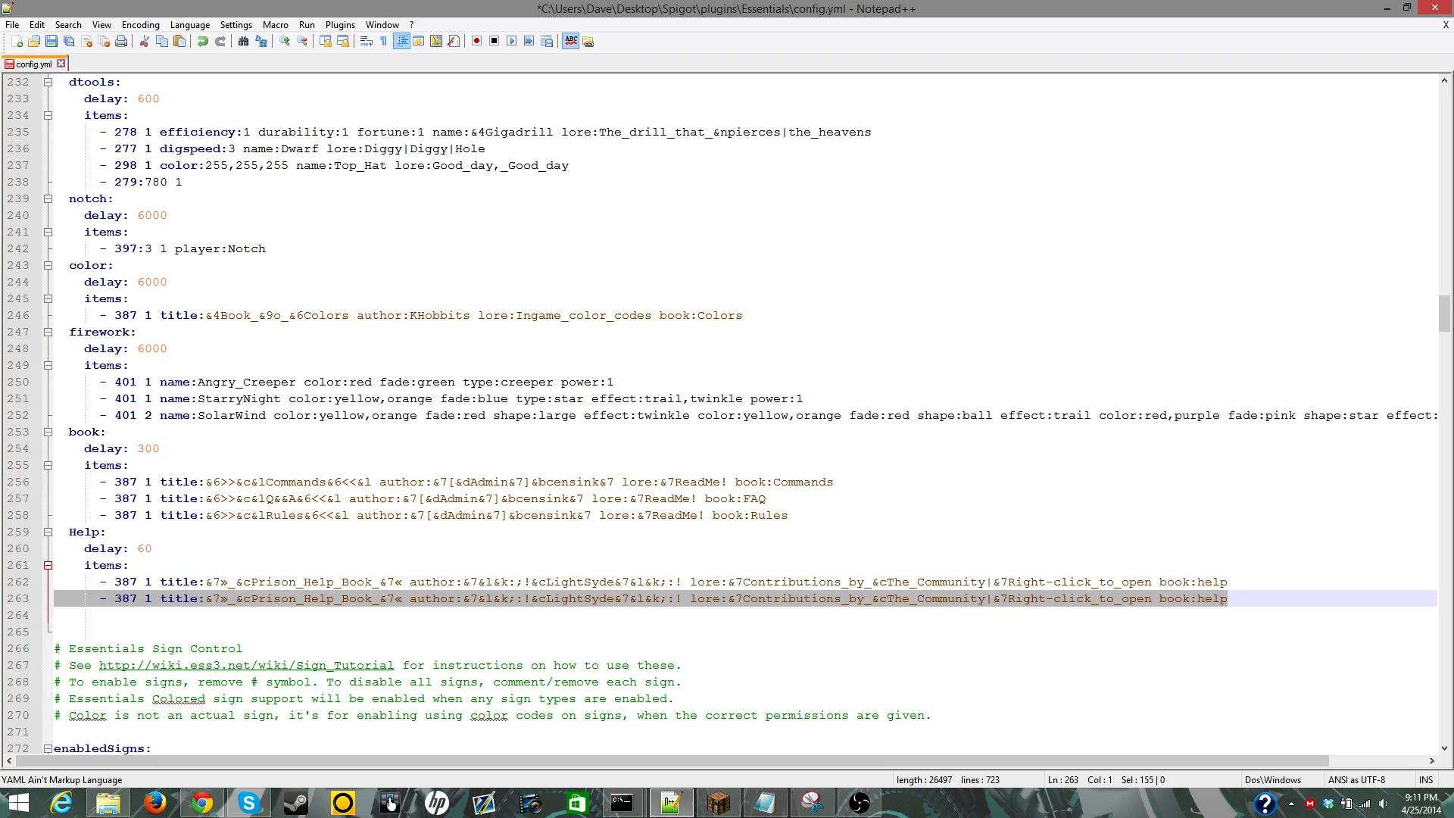
key("BackSpace")
key("BackSpace")
key("ctrl+s")
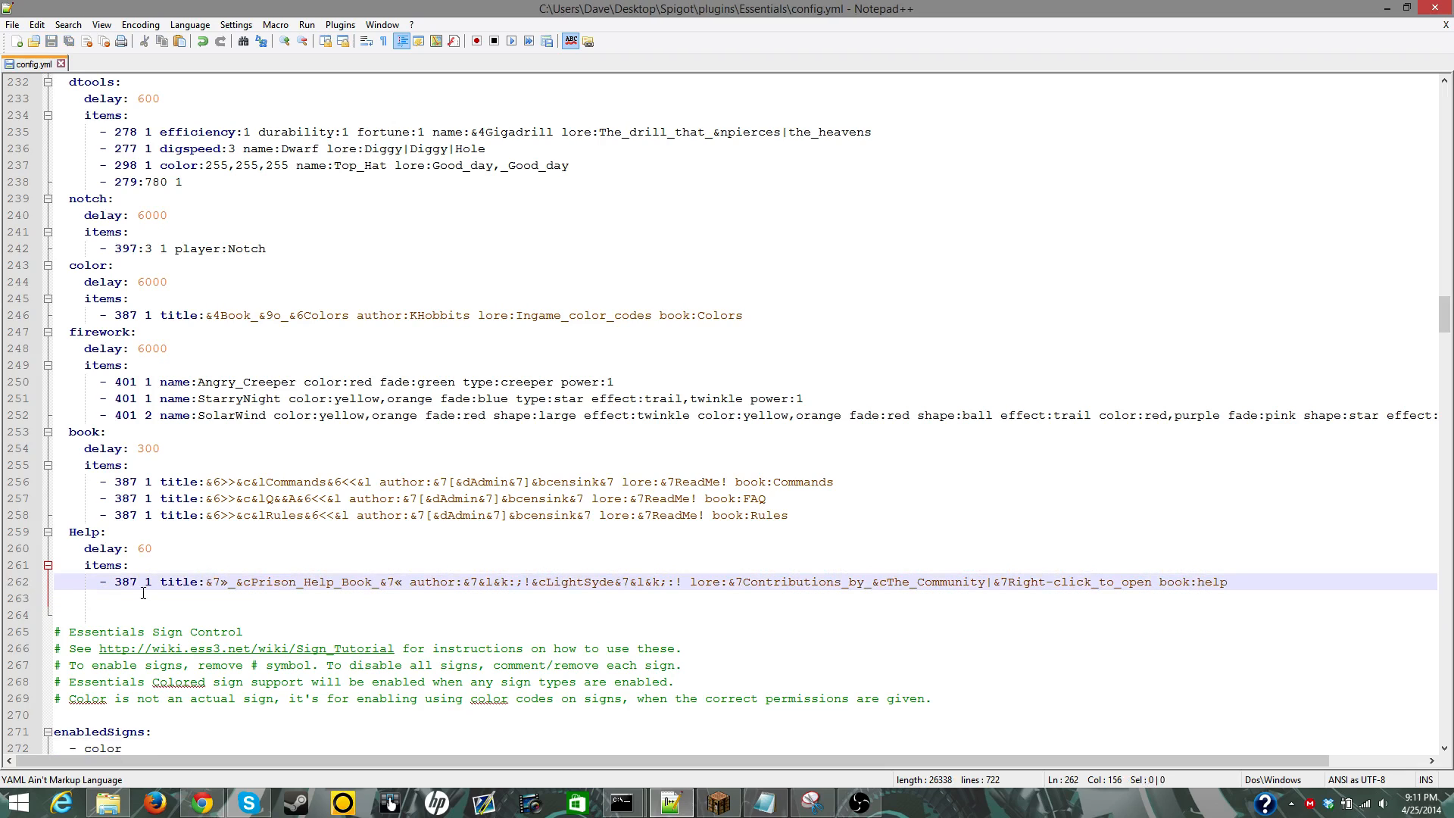
Step: Switch to the server's Command Prompt window and enter reload at the prompt without running it
mouse_move(621, 802)
left_click(698, 715)
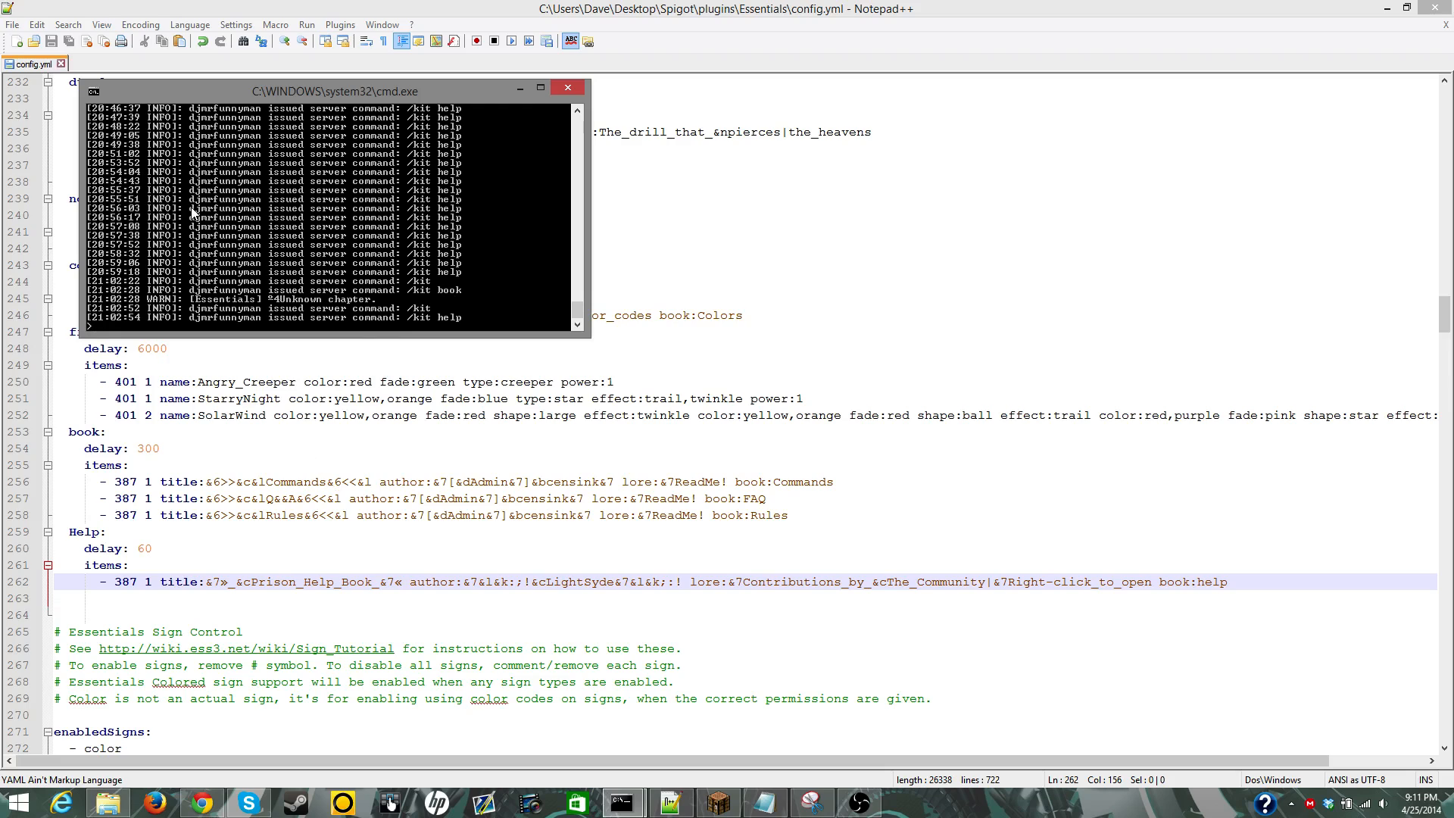
type("reload")
left_click(774, 11)
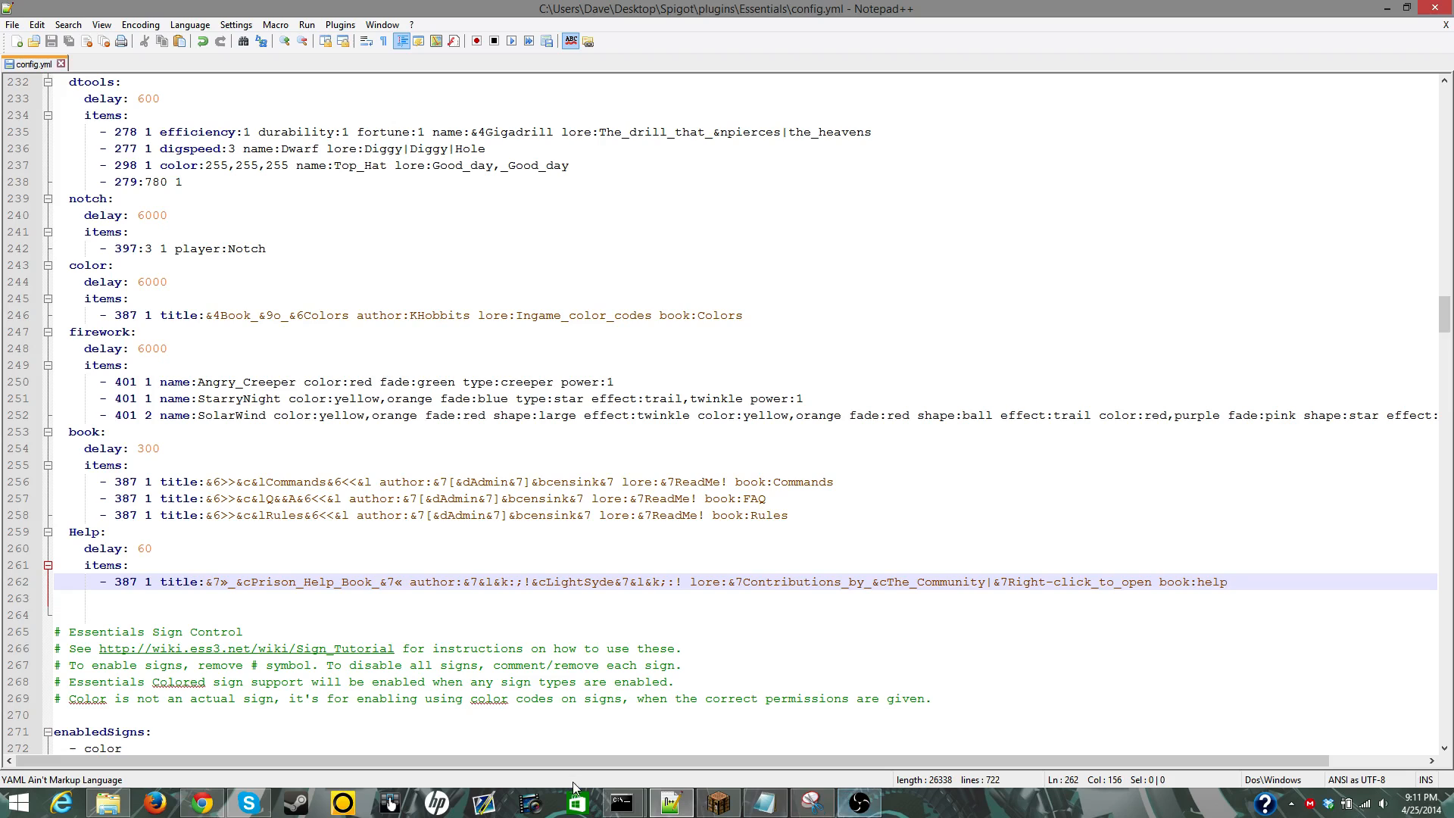
left_click(621, 803)
left_click(666, 766)
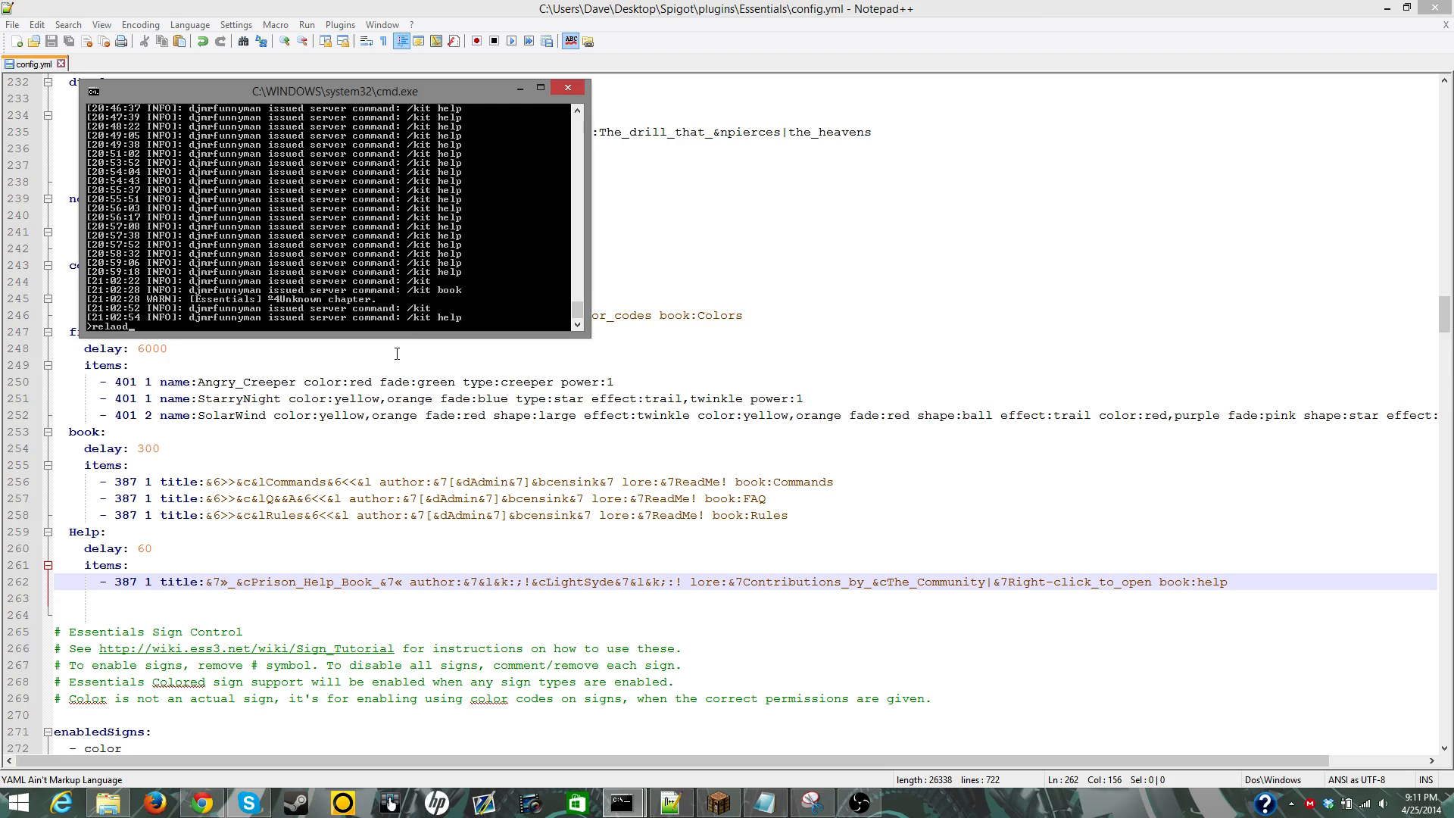
key("BackSpace")
key("BackSpace")
key("BackSpace")
key("BackSpace")
key("BackSpace")
key("BackSpace")
type("reload")
Step: Move the console window lower and clear the unsent reload command from its prompt
key("BackSpace")
key("BackSpace")
key("BackSpace")
key("BackSpace")
key("BackSpace")
type("rel")
key("BackSpace")
key("BackSpace")
key("BackSpace")
key("BackSpace")
left_click_drag(192, 93, 184, 242)
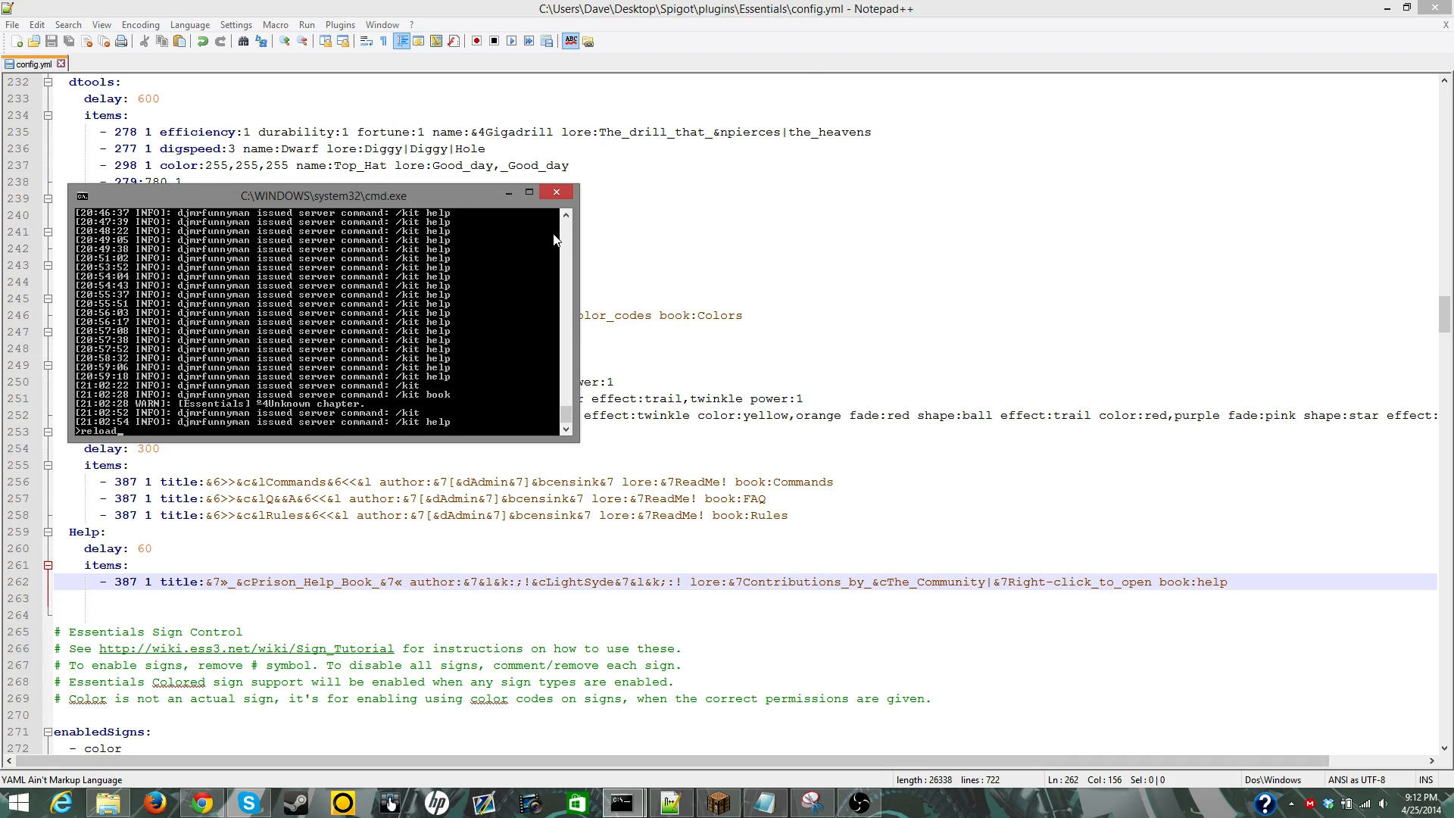
key("BackSpace")
key("BackSpace")
key("BackSpace")
key("BackSpace")
key("BackSpace")
key("BackSpace")
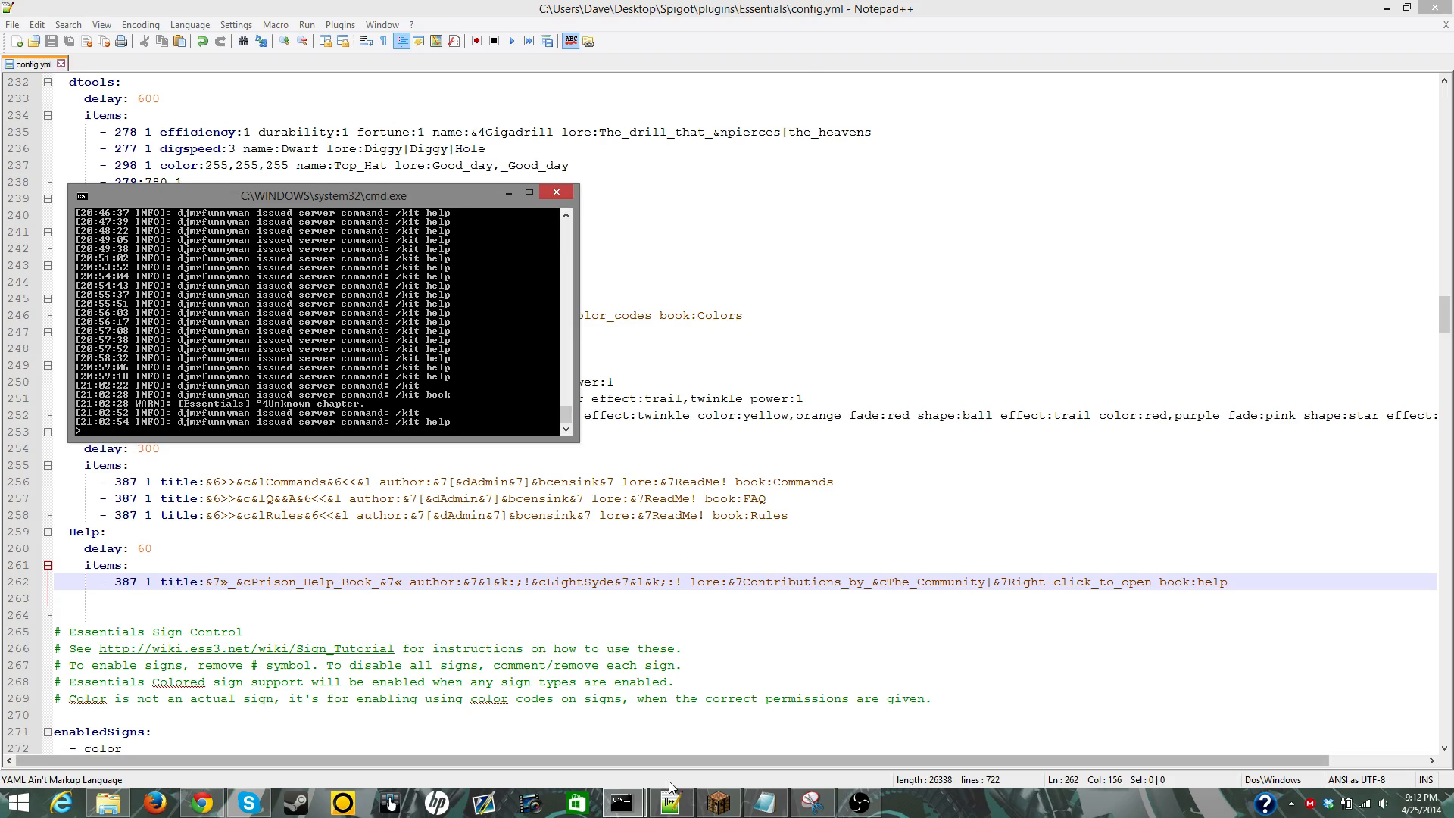
Step: Switch to Minecraft and claim the help kit through the chat
left_click(718, 802)
key("e")
key("t")
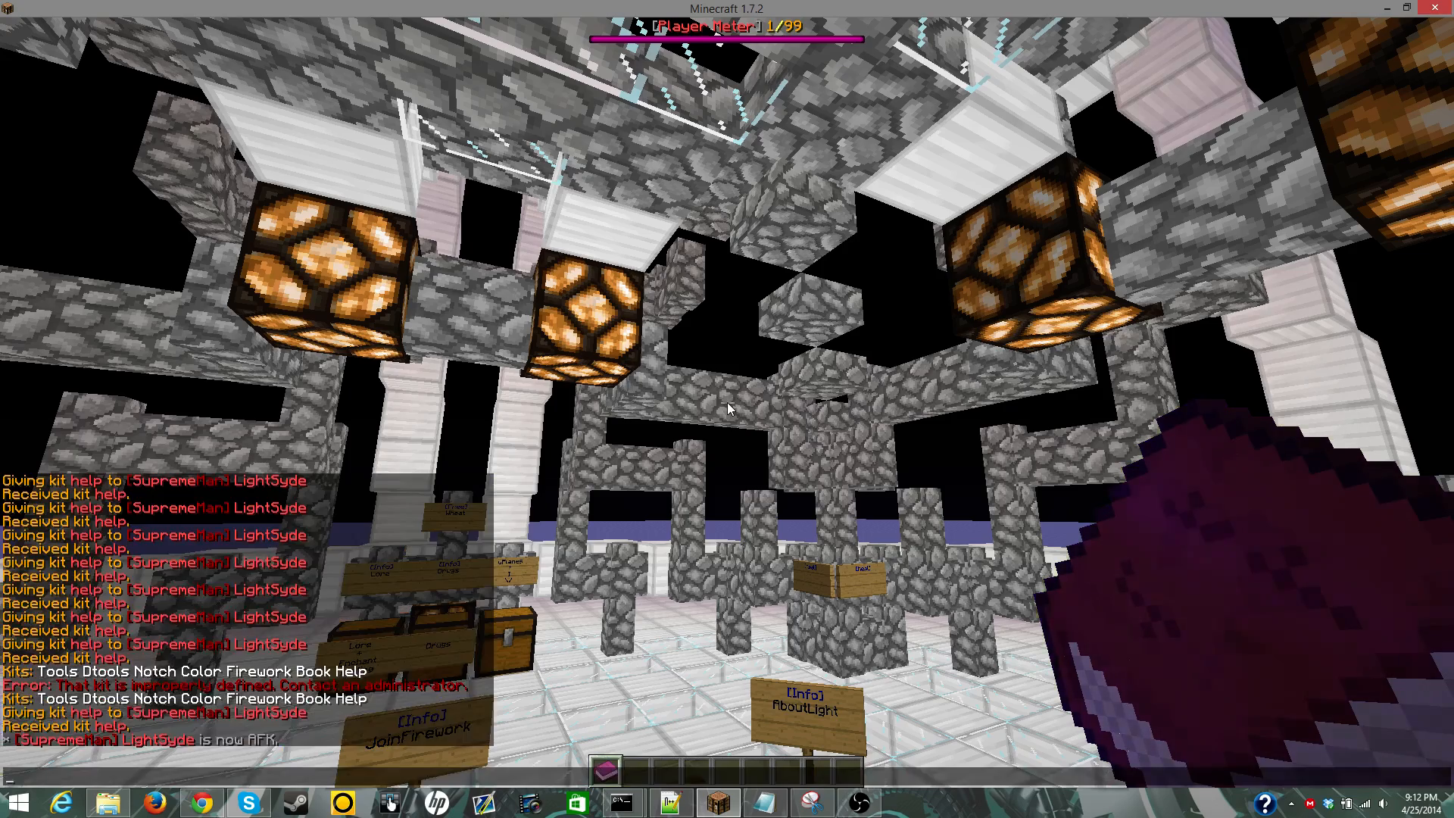
key("Escape")
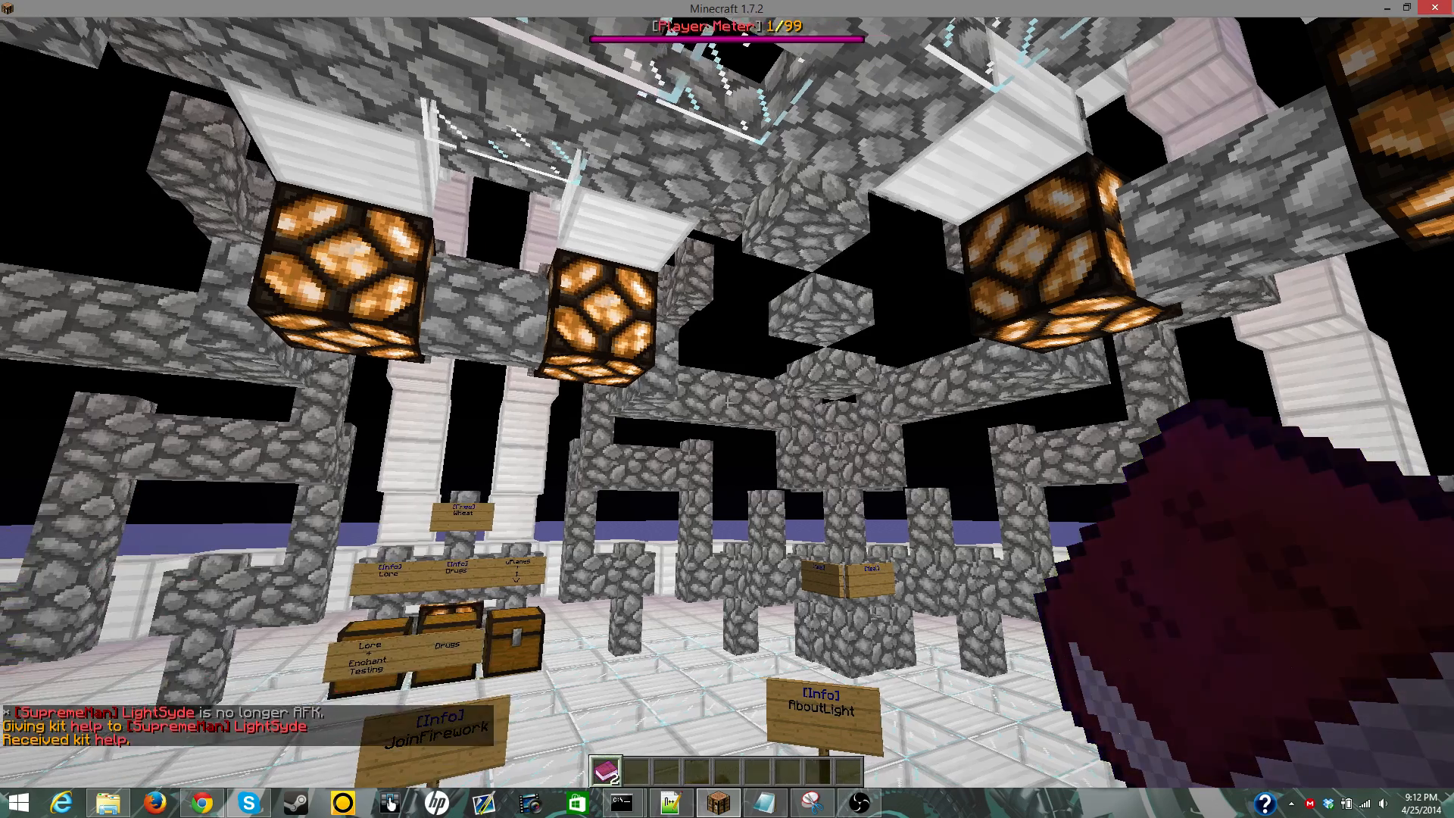
key("t")
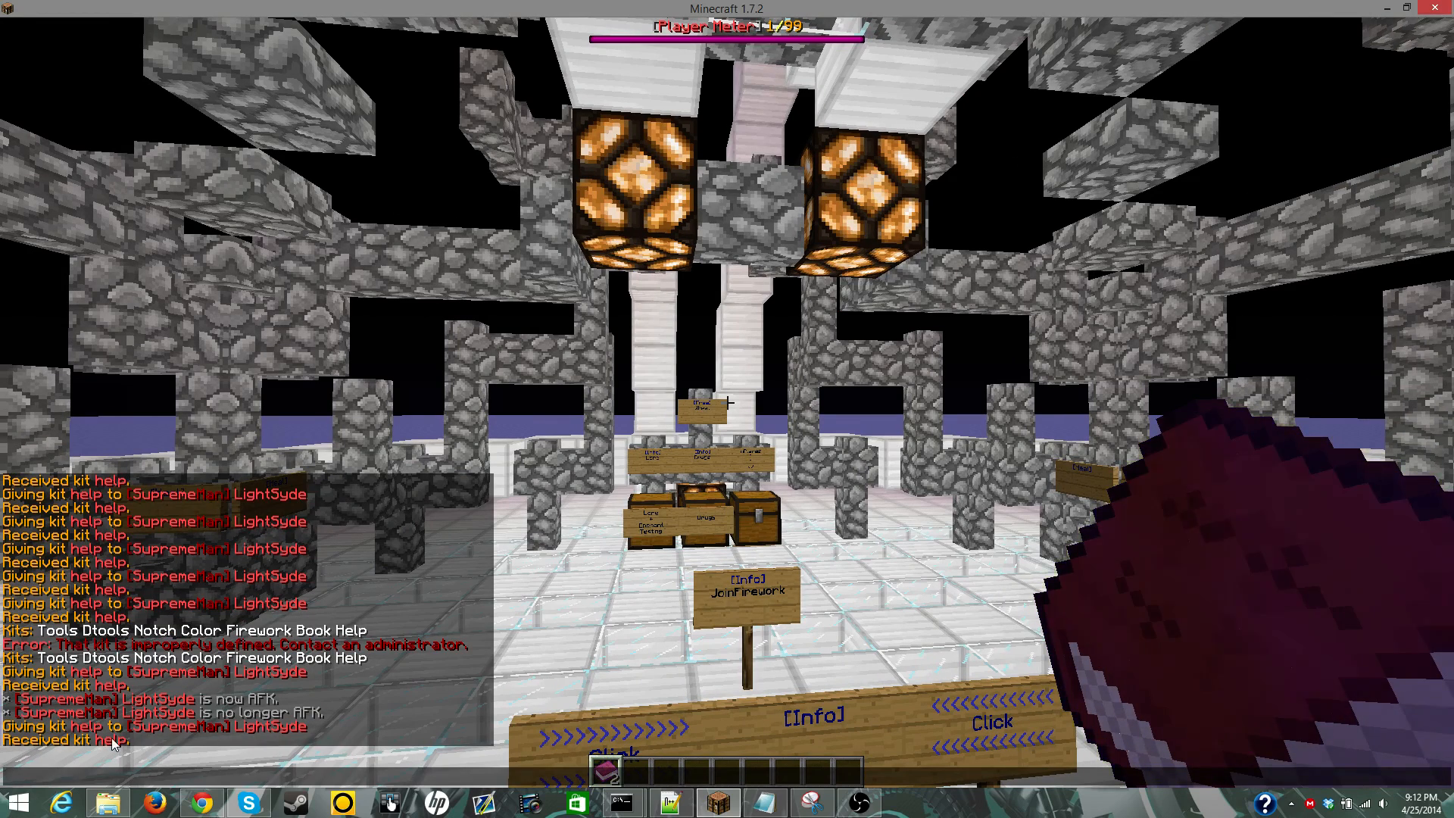
key("Escape")
Step: Discard the stack of help books from the creative inventory's hotbar
key("e")
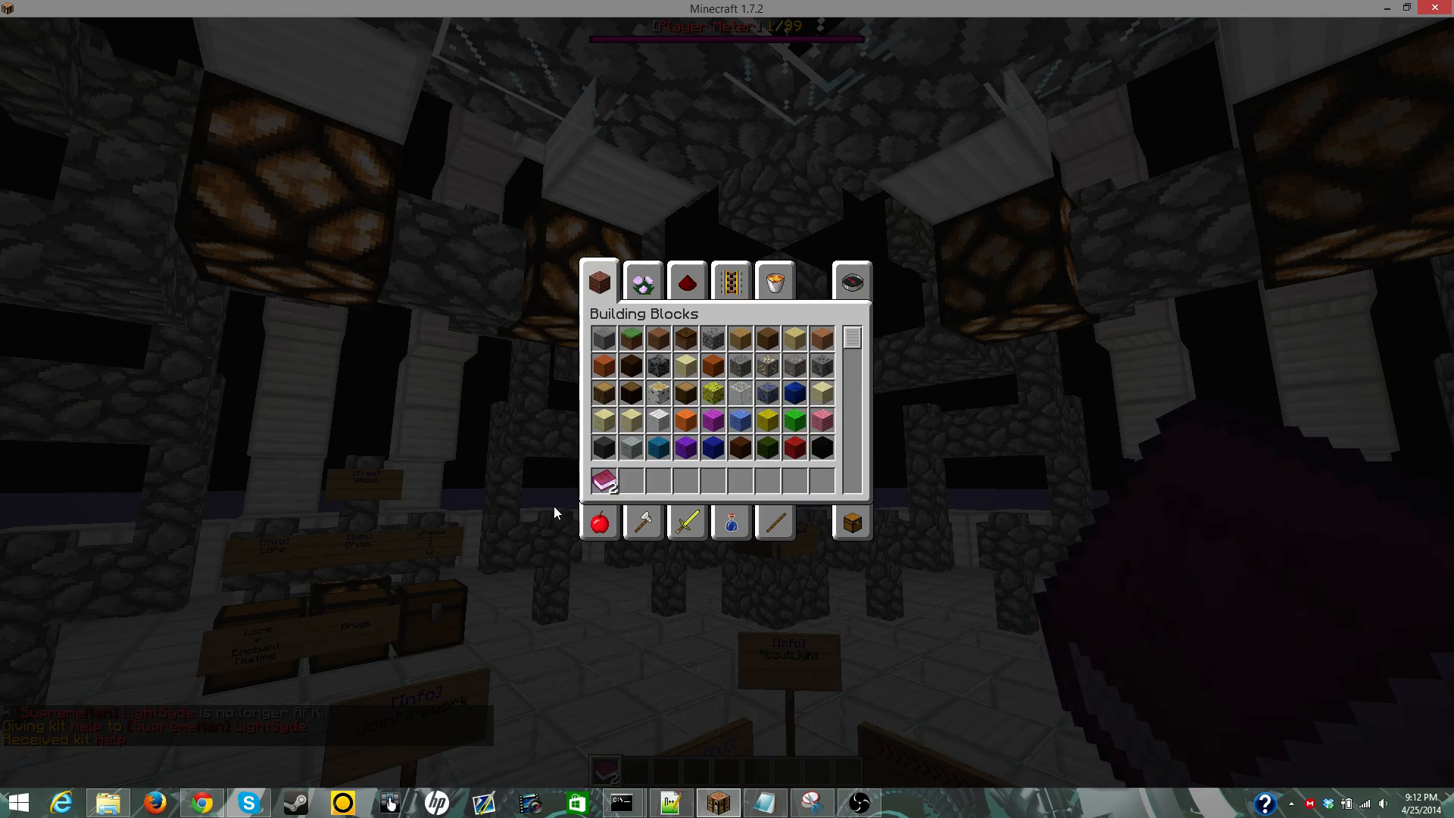
left_click(603, 480)
left_click(603, 392)
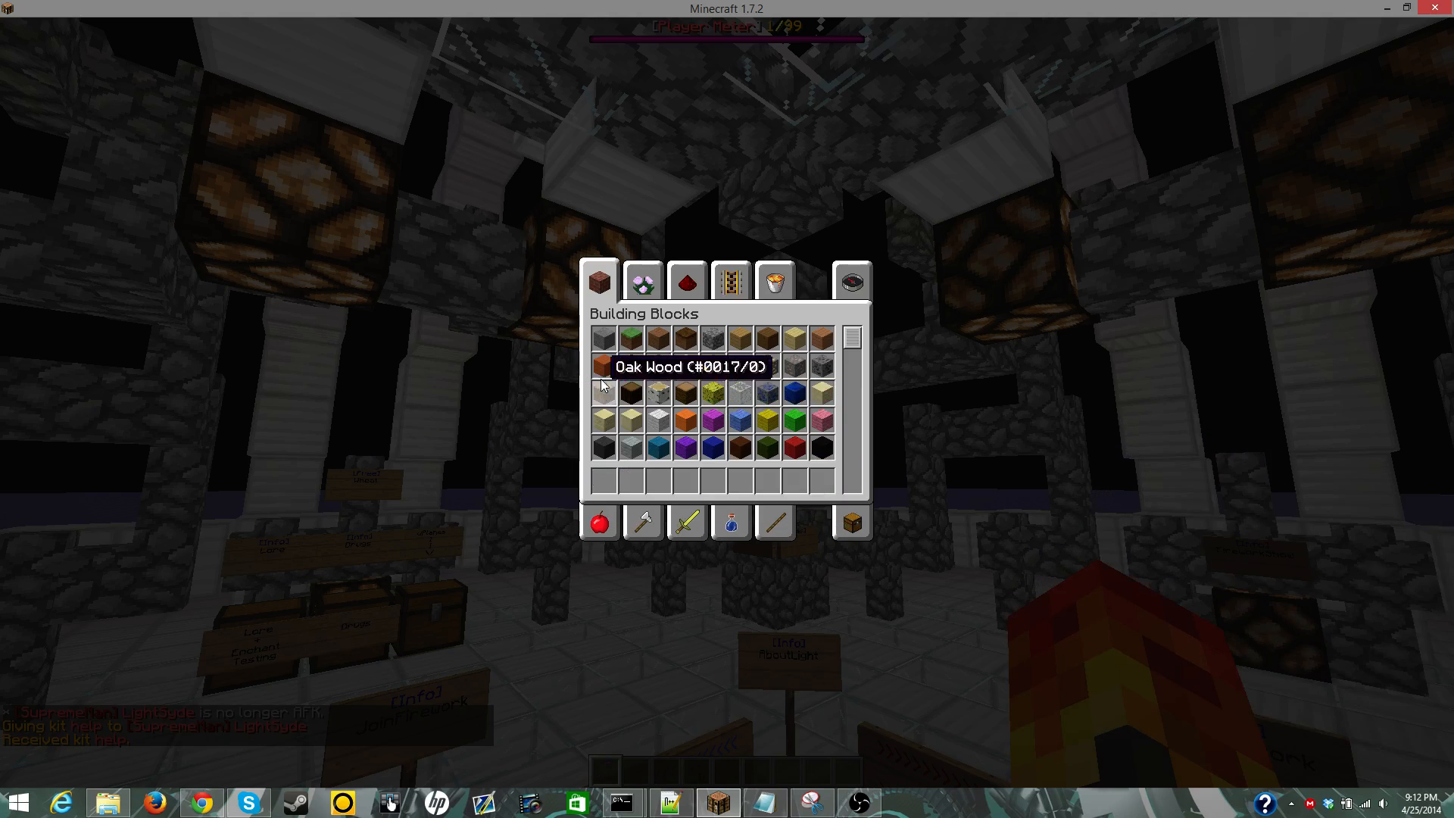
Step: Switch to book.txt in Notepad and add a long run of blank lines below the last &cPrison line
left_click(765, 803)
scroll(695, 314, "down", 2)
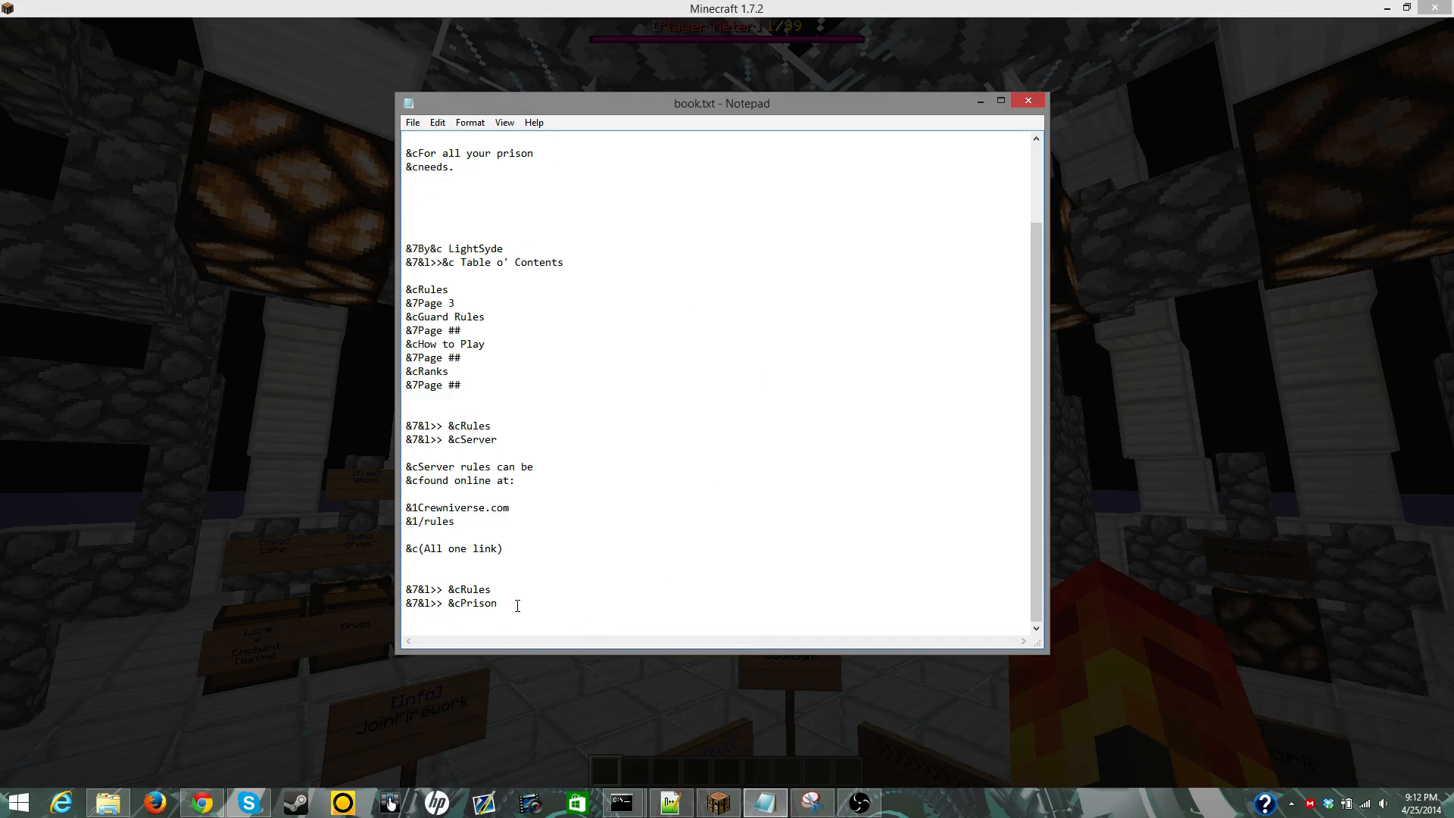
key("Return")
key("Return")
key("Return")
key("Return")
key("Return")
key("Return")
key("Return")
key("Return")
key("Return")
key("Return")
key("Return")
key("Return")
key("Return")
key("Return")
key("Return")
key("Return")
key("Return")
key("Return")
key("Return")
key("Return")
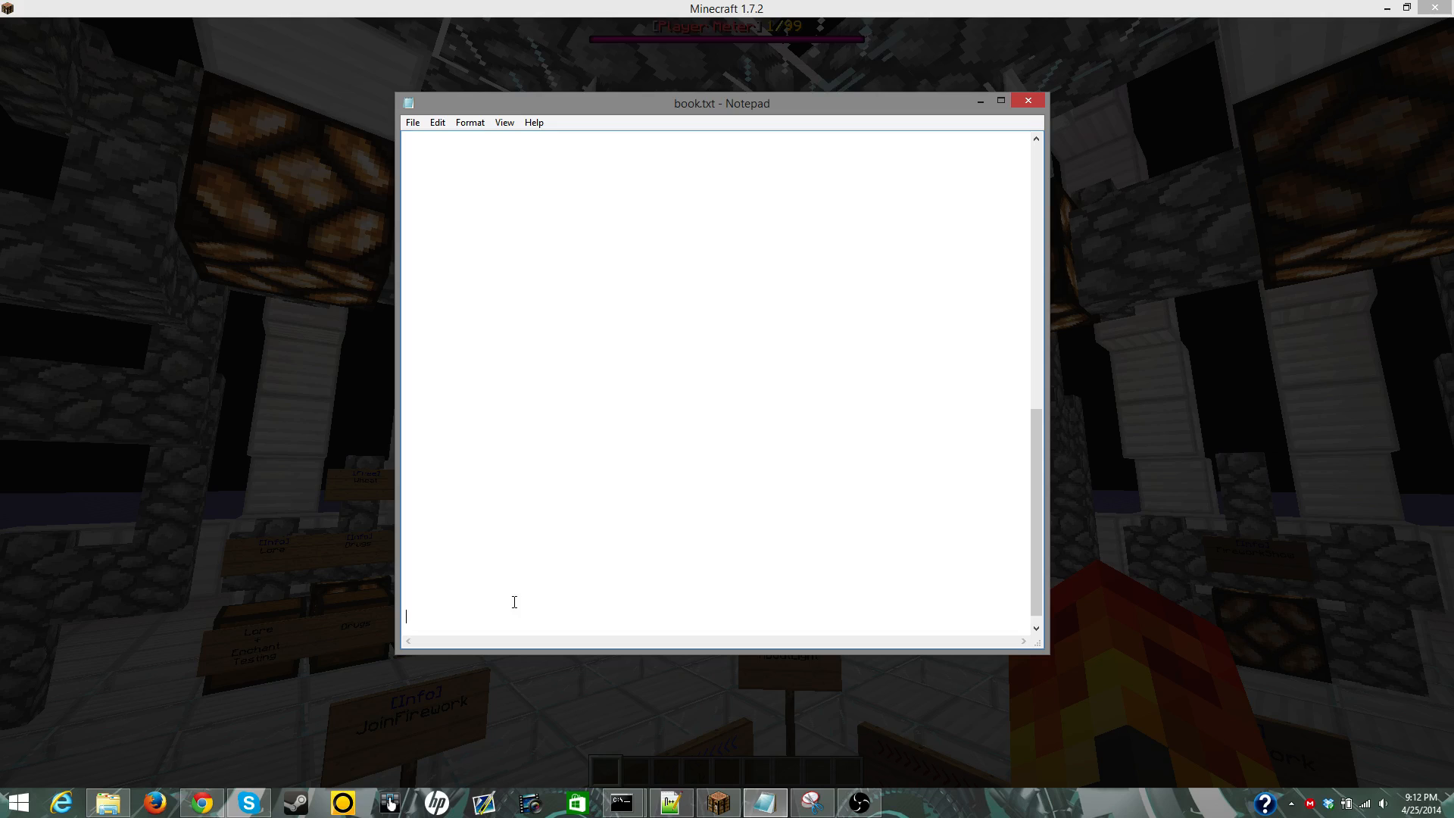
Step: Start a new section heading with # on a blank line below the existing book text
left_click(429, 141)
type("#this")
key("BackSpace")
key("BackSpace")
key("BackSpace")
key("BackSpace")
Step: Bring up the Snipping Tool and close it to get back to book.txt
left_click(814, 801)
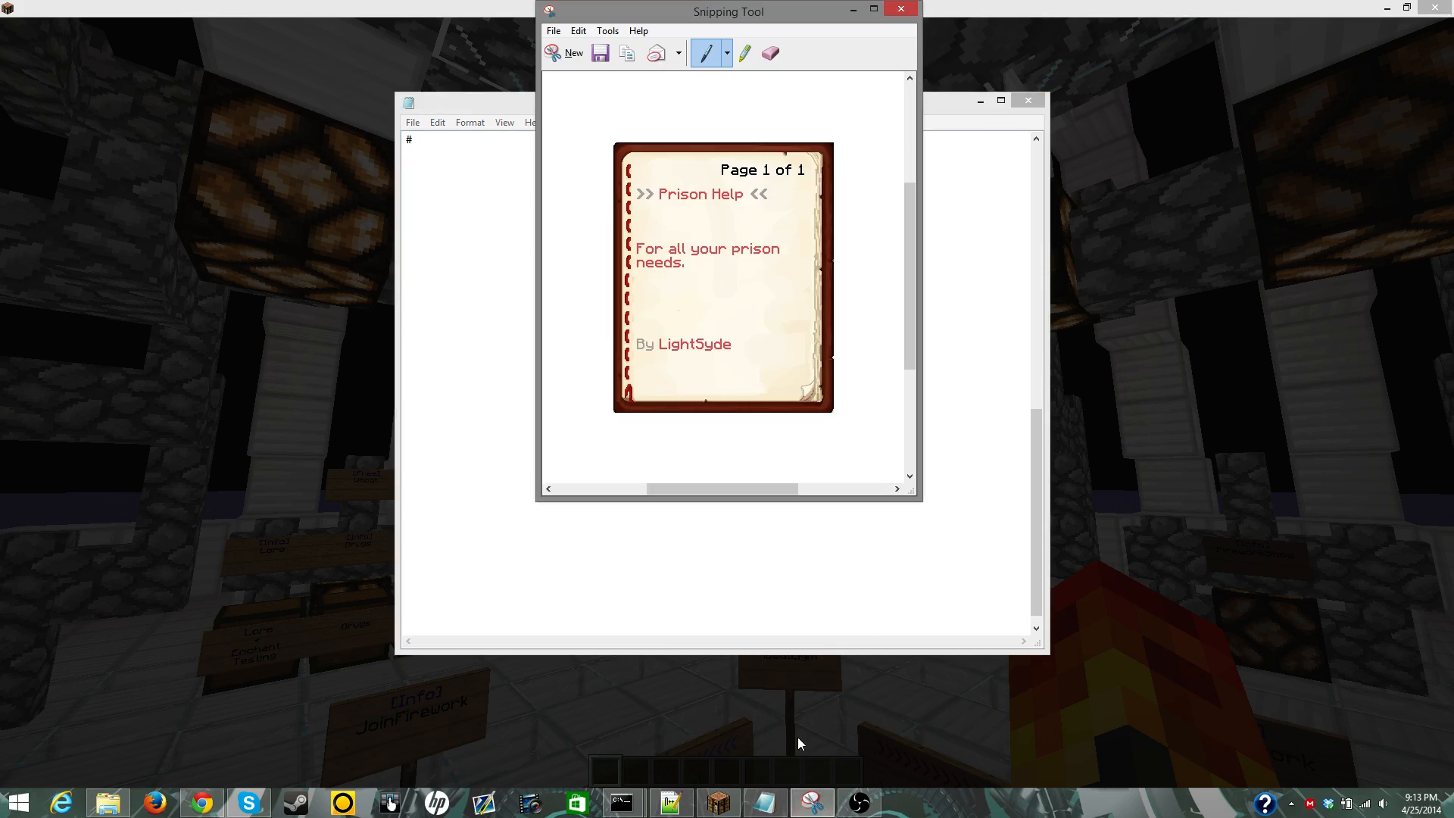
left_click(900, 8)
left_click(792, 264)
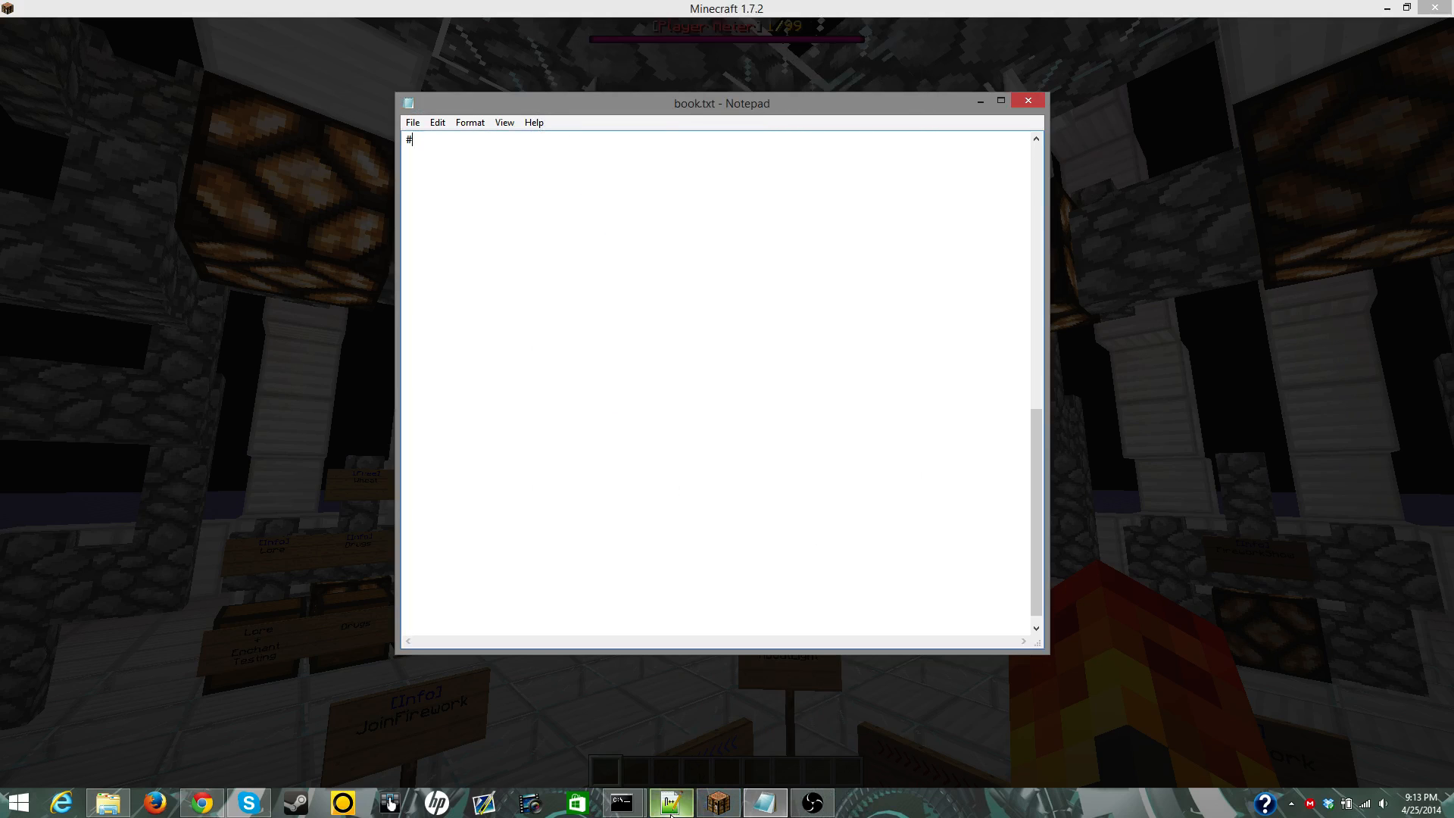
Step: Switch to config.yml in Notepad++ and highlight the word help in the Help item's book field
left_click(670, 802)
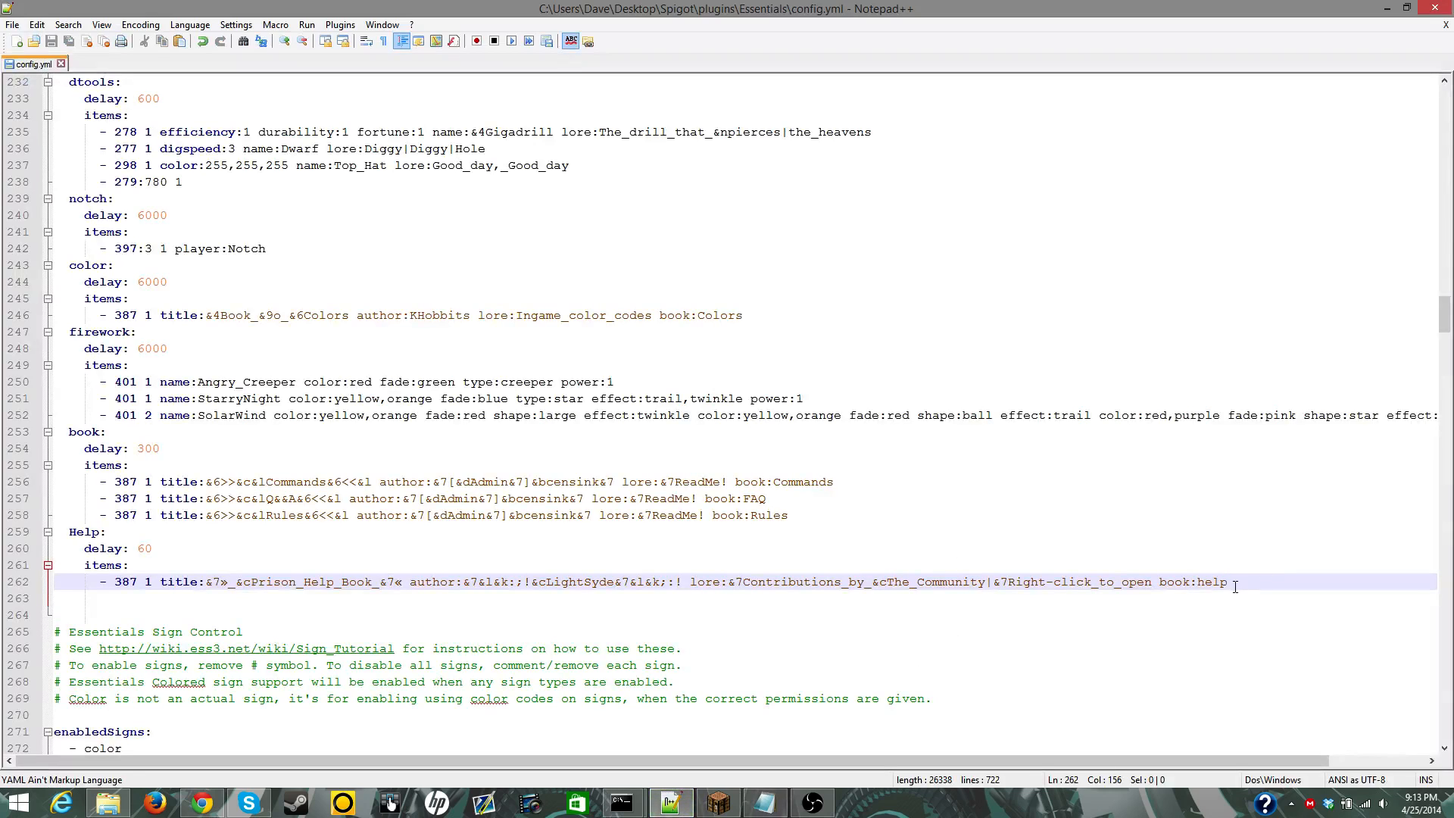
key("shift+Left")
key("shift+Left")
key("shift+Left")
key("shift+Left")
Step: Return to book.txt, complete the new section heading as #tutorial, and start a new line below it
left_click(764, 803)
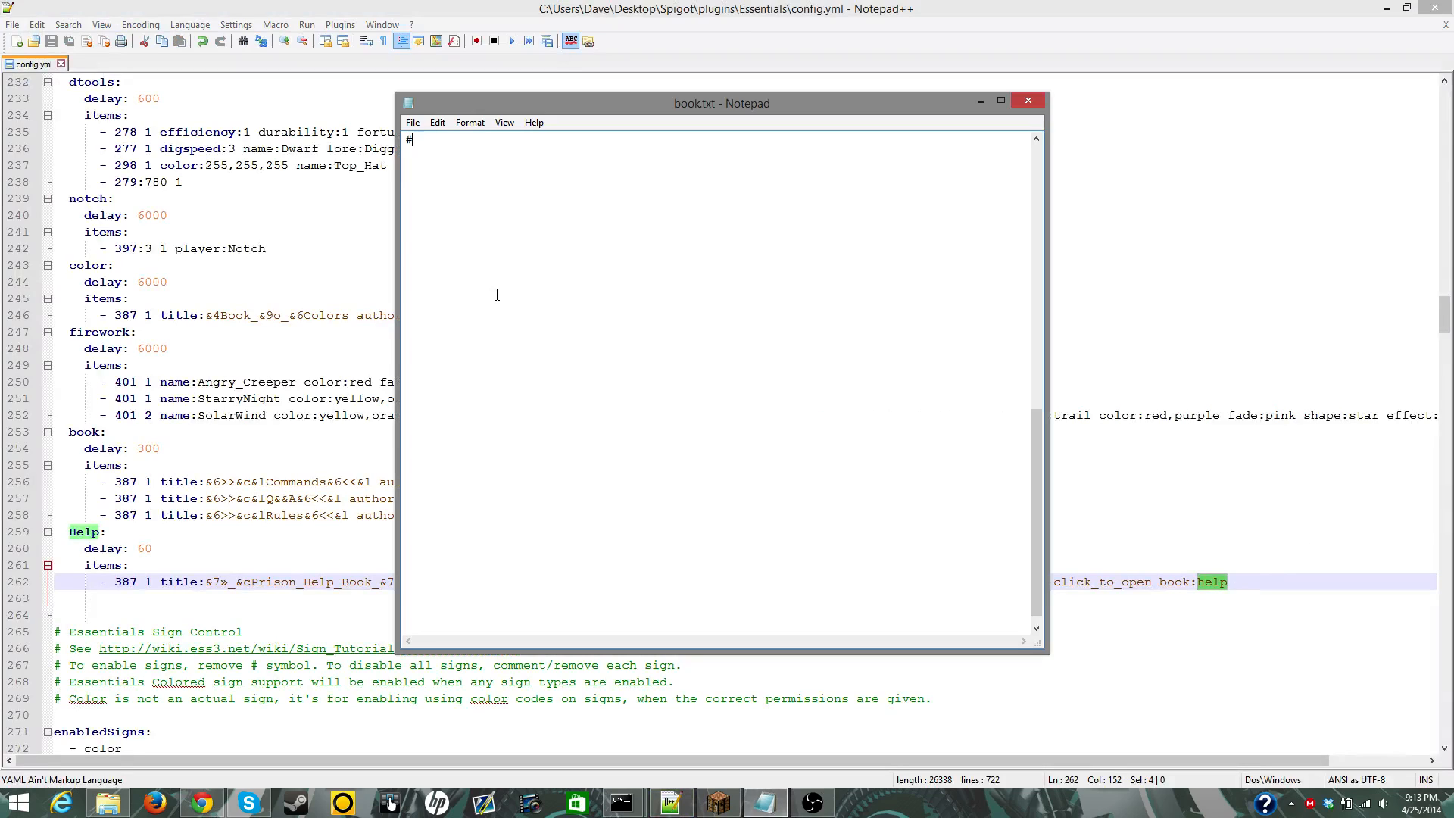
type("#tutorial")
key("Return")
Step: Highlight the two ##Notes lines on line width and lines per page at the start of book.txt
scroll(694, 328, "up", 15)
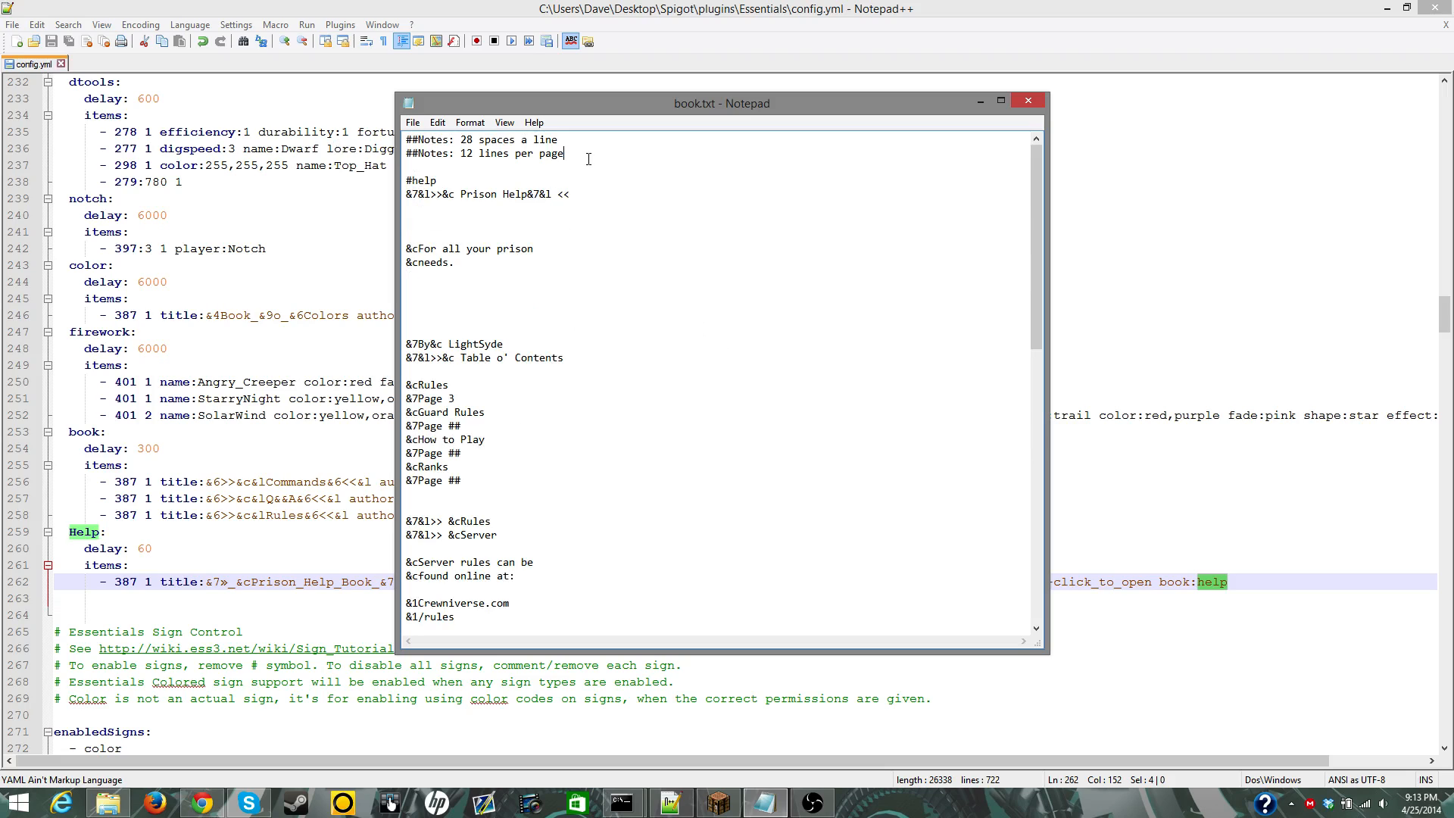
left_click_drag(589, 159, 405, 139)
left_click(476, 141)
scroll(552, 234, "down", 15)
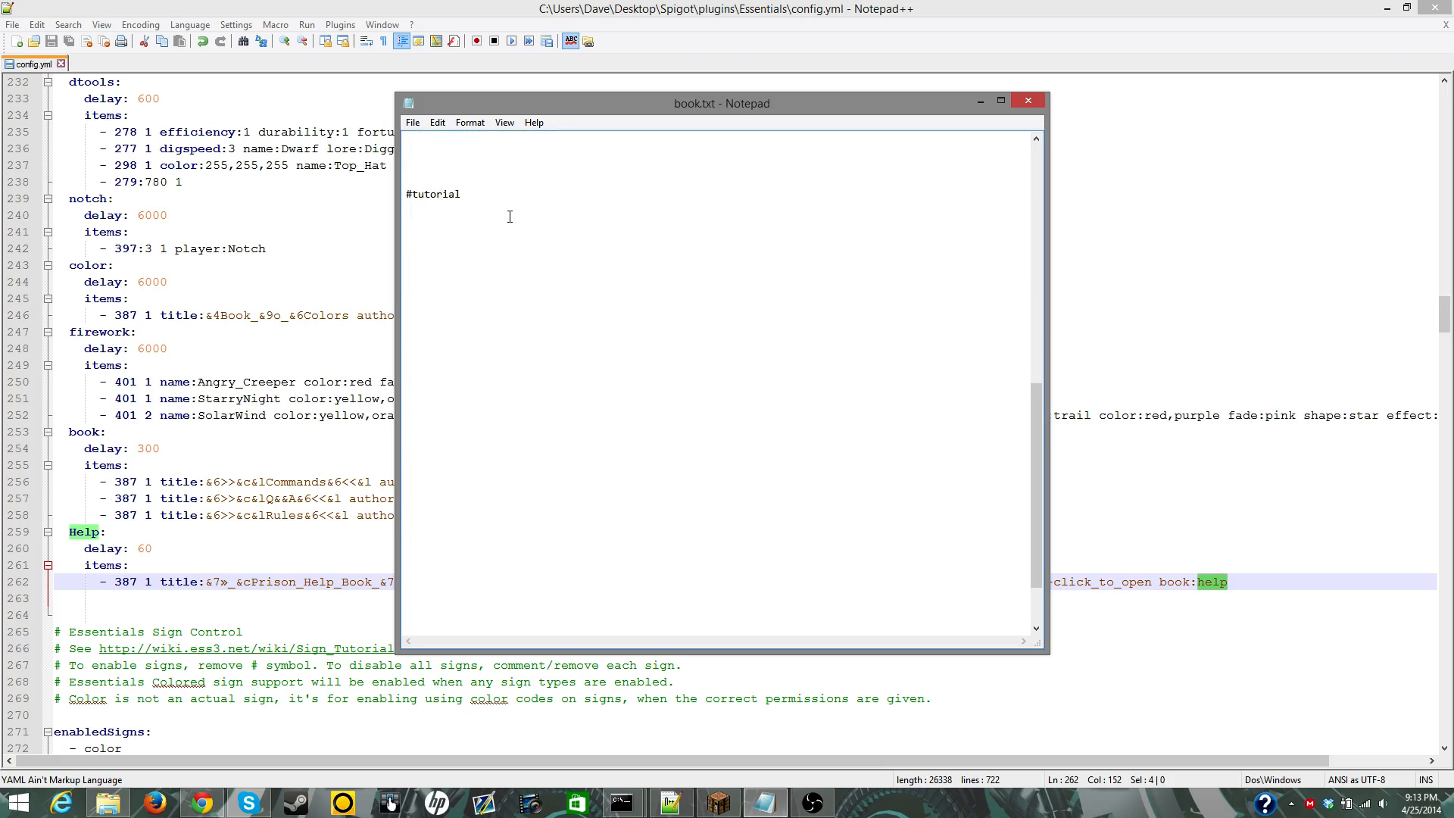
left_click(455, 212)
type("as")
key("BackSpace")
key("BackSpace")
type("&o")
key("BackSpace")
key("BackSpace")
Step: Examine the page layout and spacing of the #help section in book.txt down to the #tutorial heading
scroll(530, 341, "up", 4)
scroll(500, 318, "down", 3)
scroll(484, 316, "up", 6)
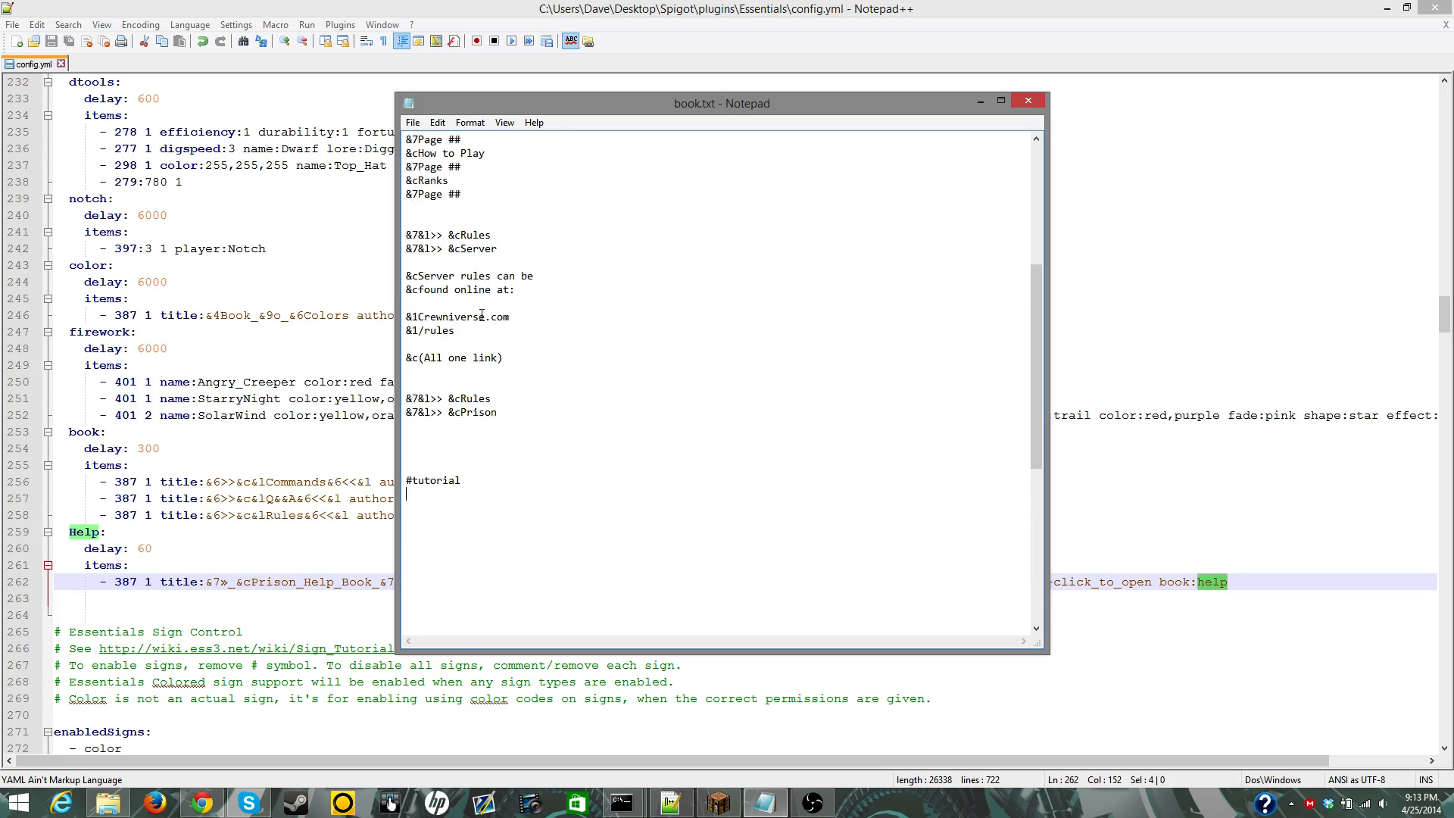
scroll(482, 314, "up", 5)
scroll(477, 317, "up", 2)
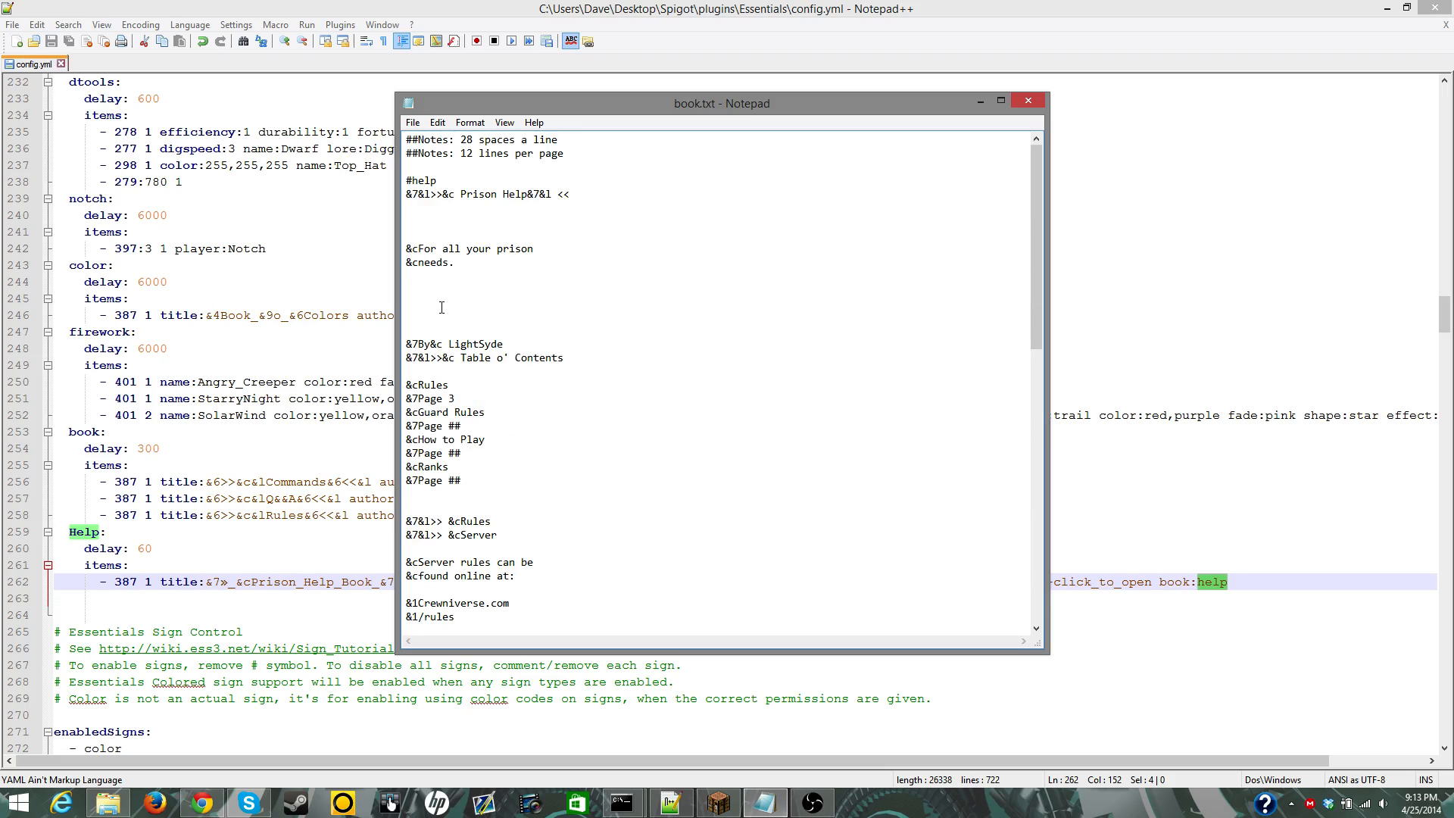
scroll(442, 307, "down", 8)
scroll(549, 306, "up", 8)
scroll(557, 152, "down", 10)
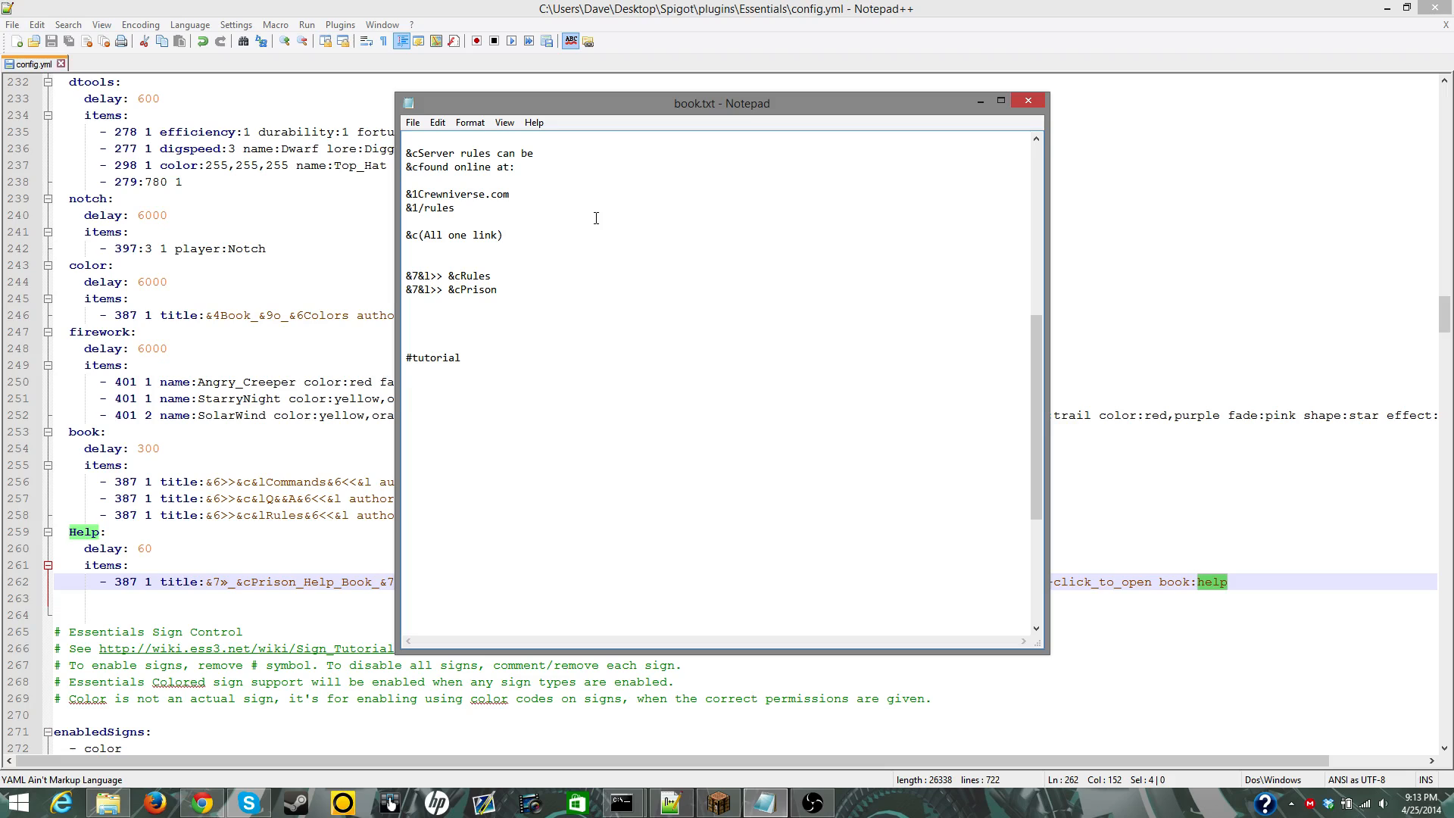
scroll(519, 166, "up", 9)
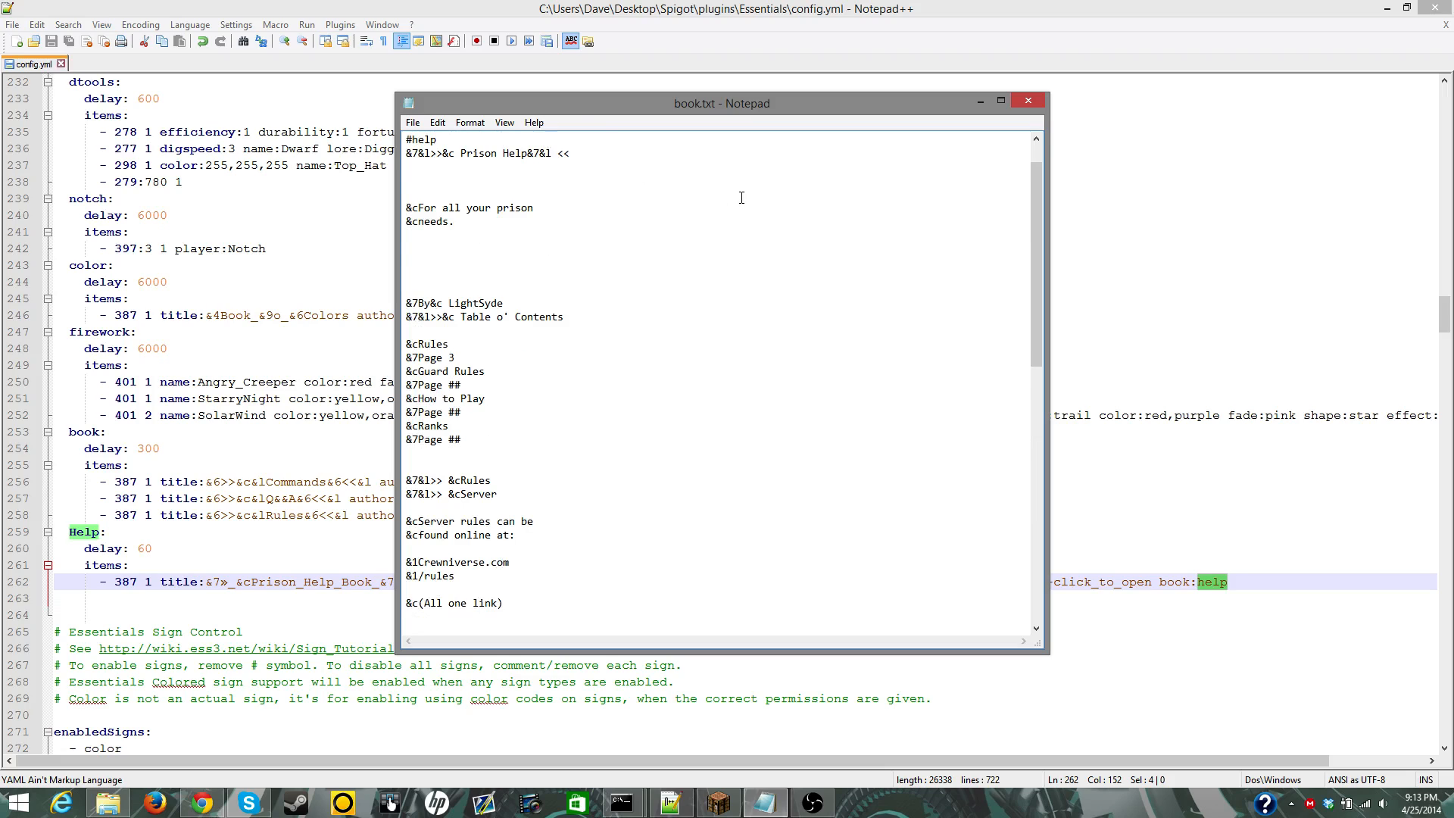
scroll(742, 202, "up", 1)
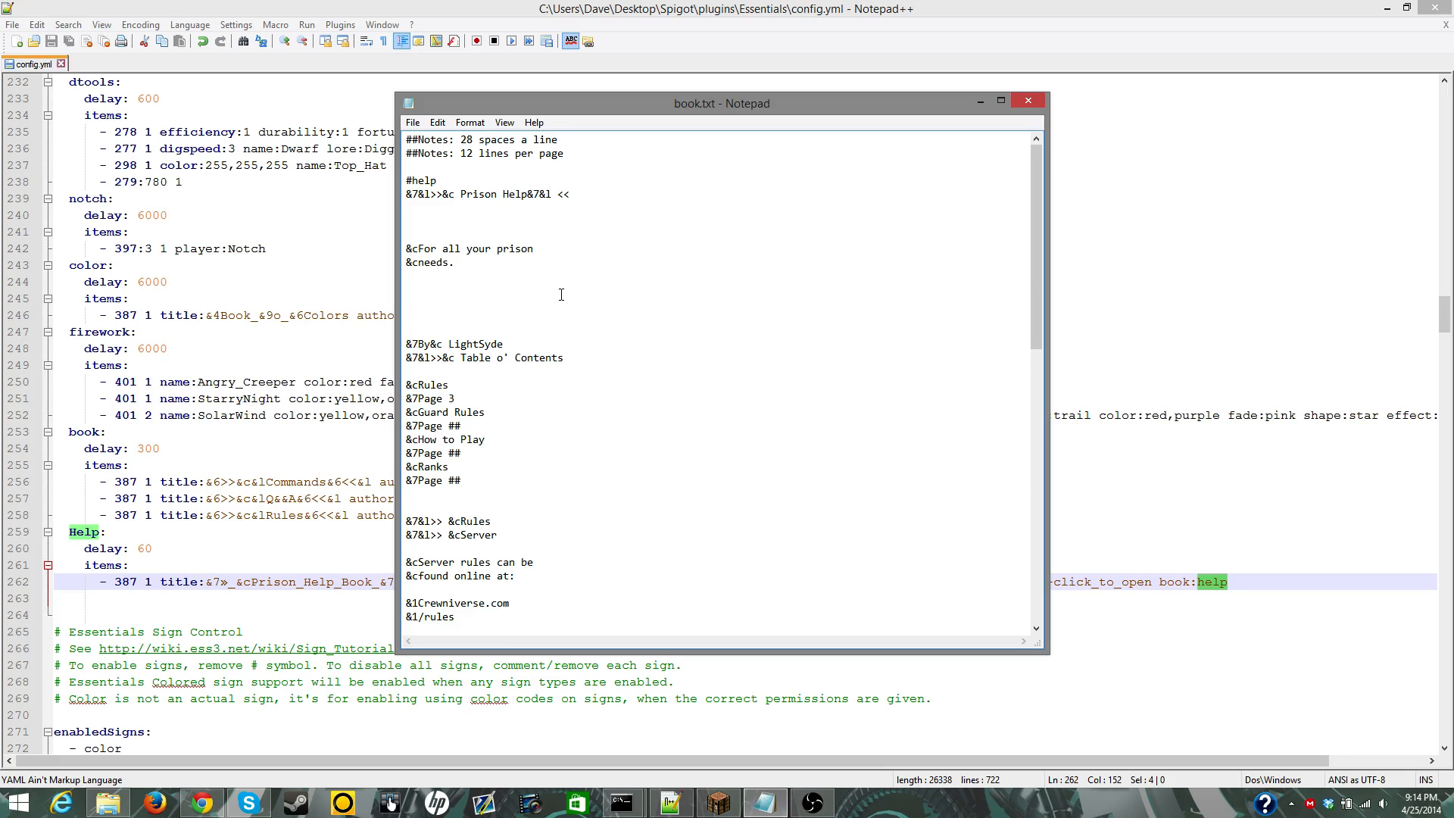
scroll(534, 315, "down", 8)
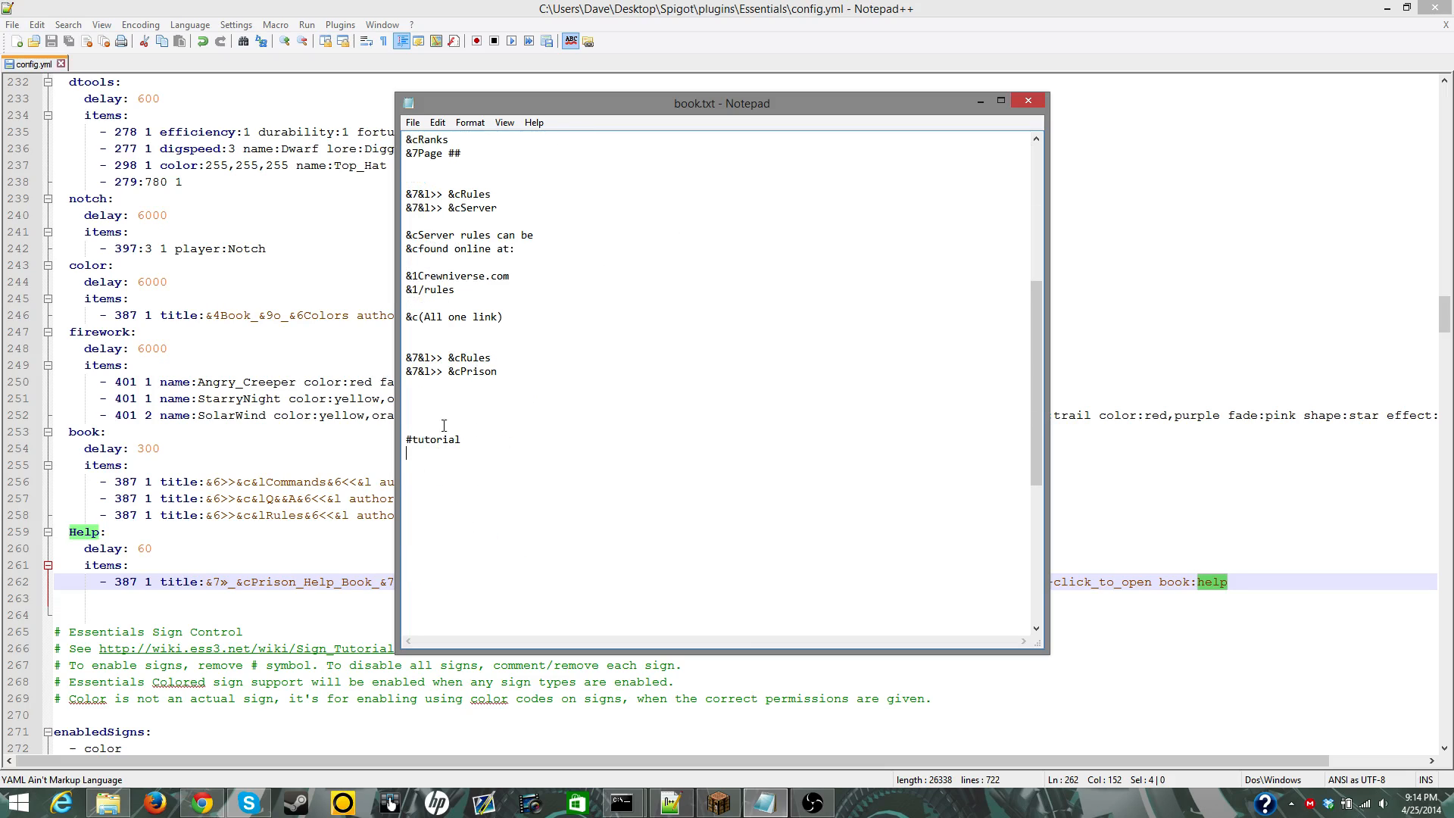